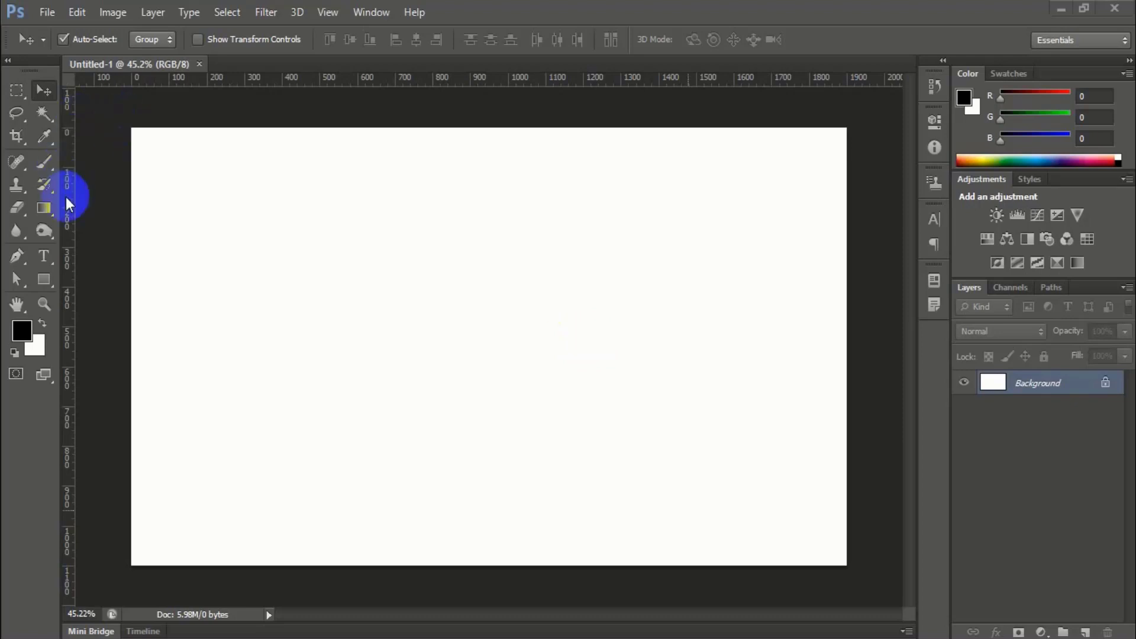
Activate the Gradient tool and append the Neutral Density gradients to the current presets.
{"action": "left_click", "coordinate": [45, 206]}
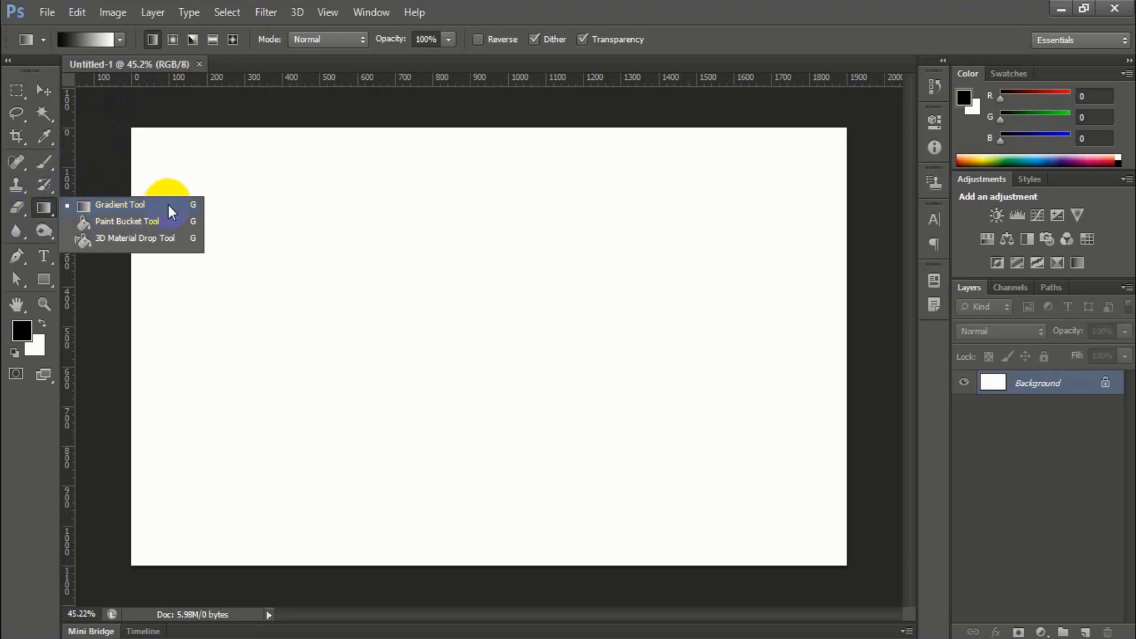
{"action": "left_click", "coordinate": [137, 205]}
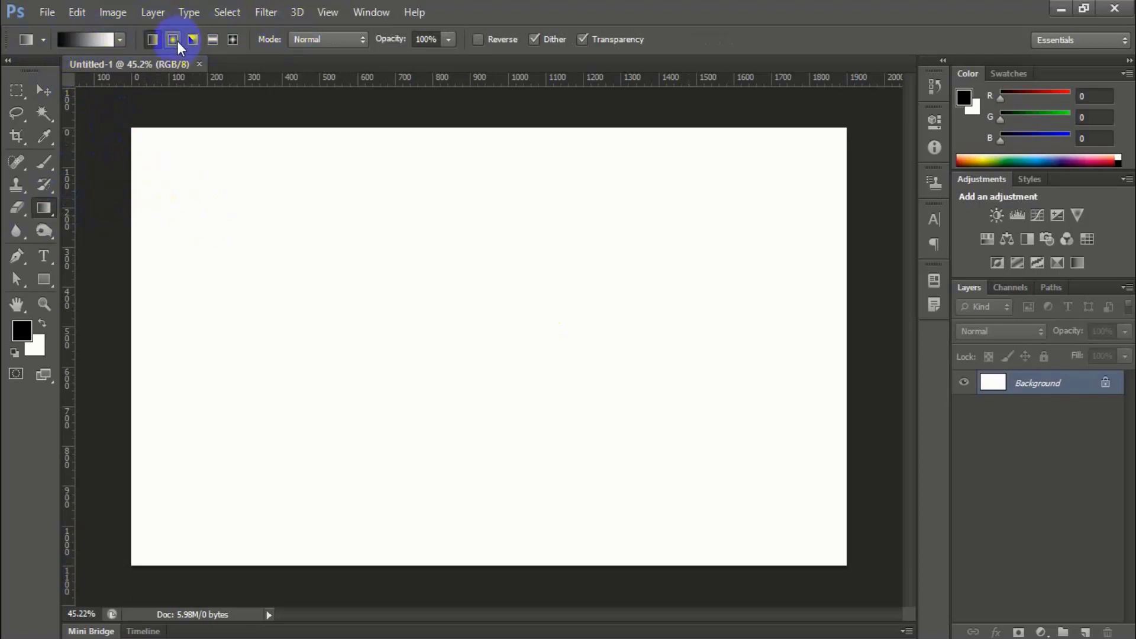
{"action": "left_click", "coordinate": [120, 37]}
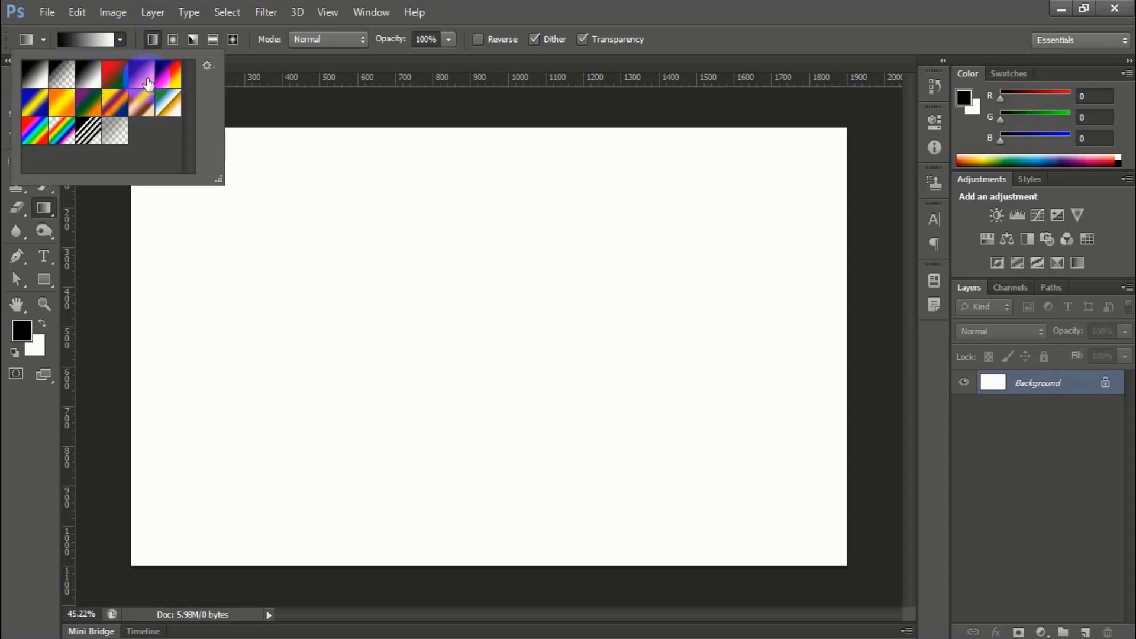
{"action": "left_click", "coordinate": [207, 66]}
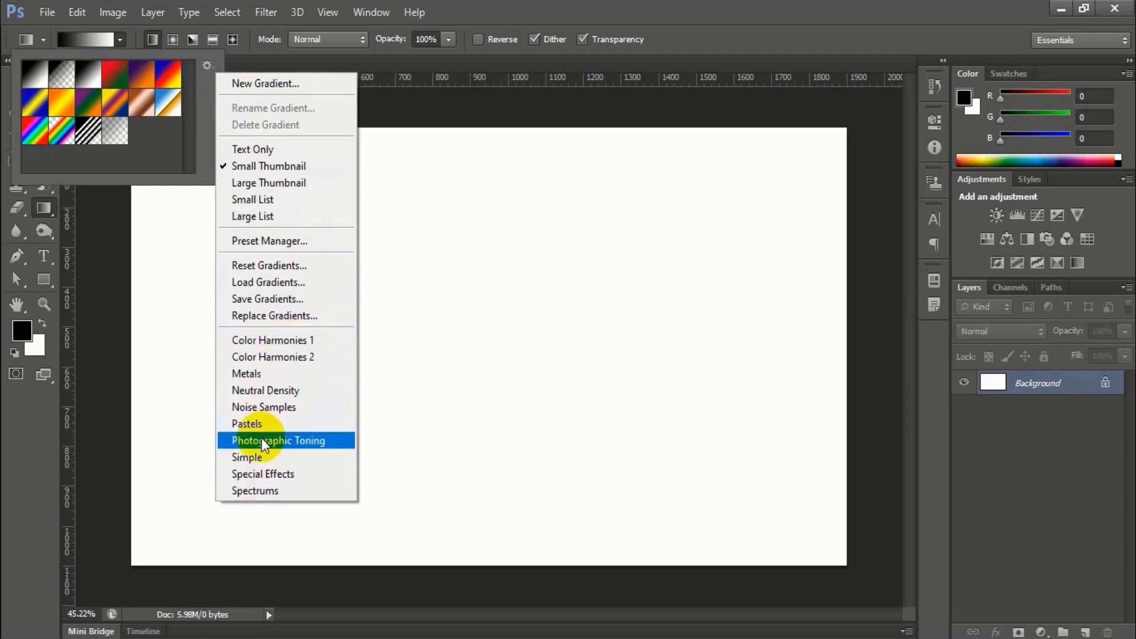
{"action": "left_click", "coordinate": [267, 390]}
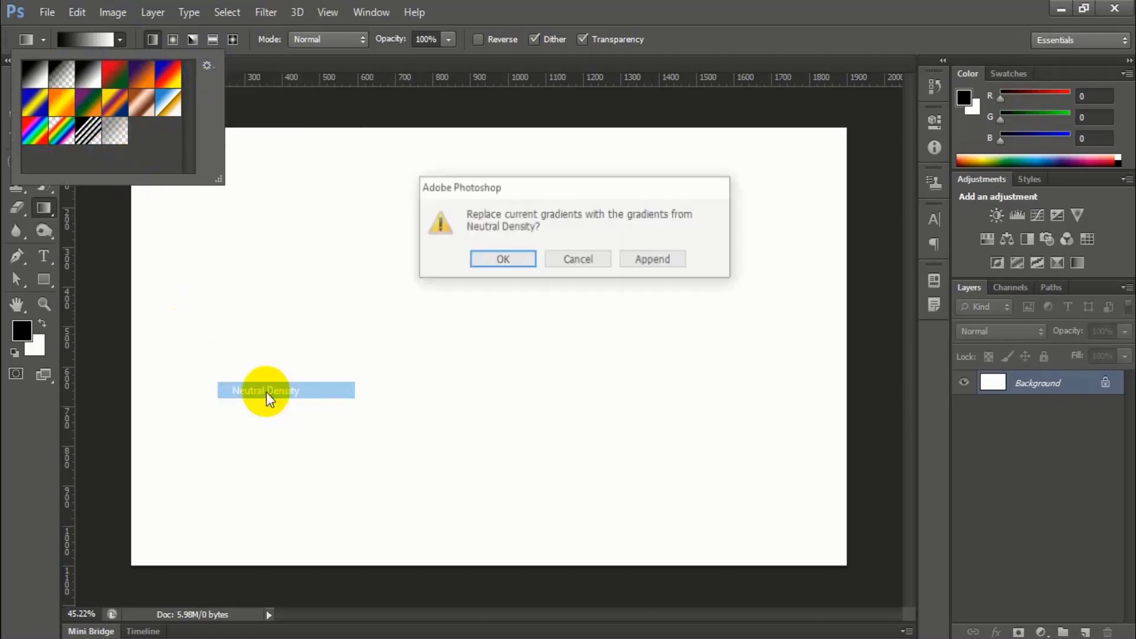
{"action": "left_click", "coordinate": [655, 260]}
{"action": "scroll", "coordinate": [118, 116], "scroll_direction": "down", "scroll_amount": 2}
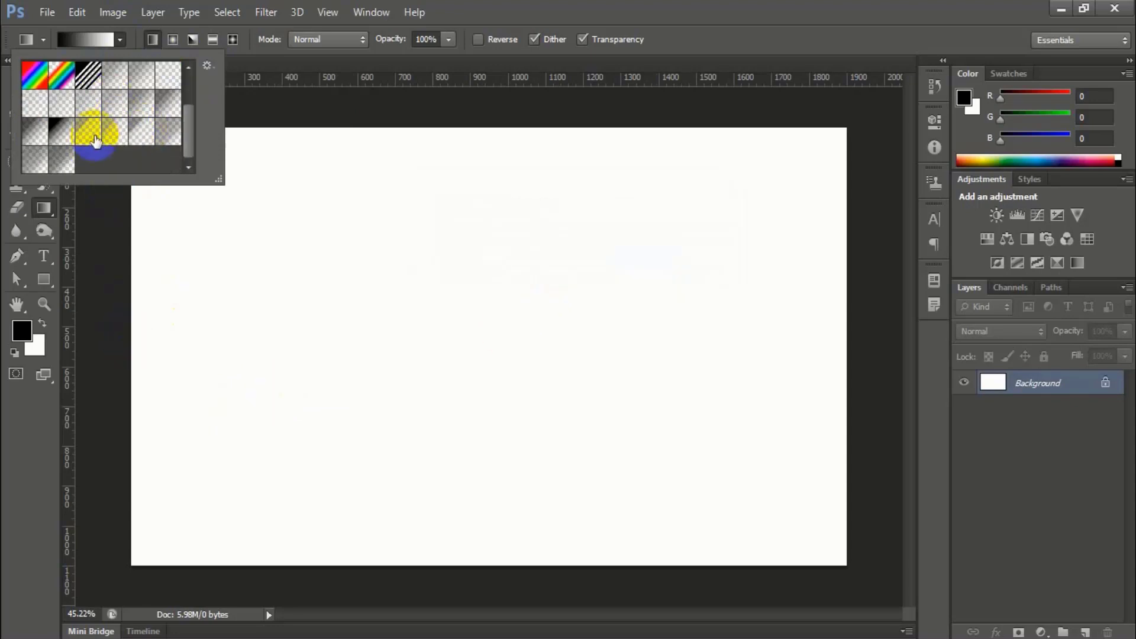
Append the Simple gradient set to the current gradient presets and browse the extended collection.
{"action": "left_click", "coordinate": [208, 65]}
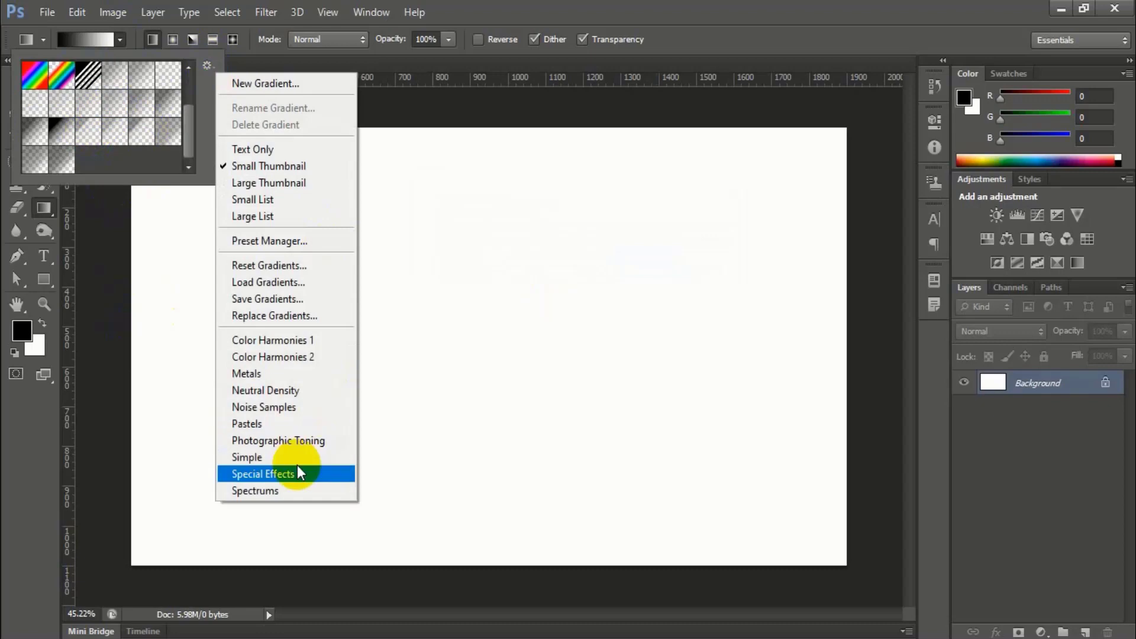
{"action": "left_click", "coordinate": [279, 458]}
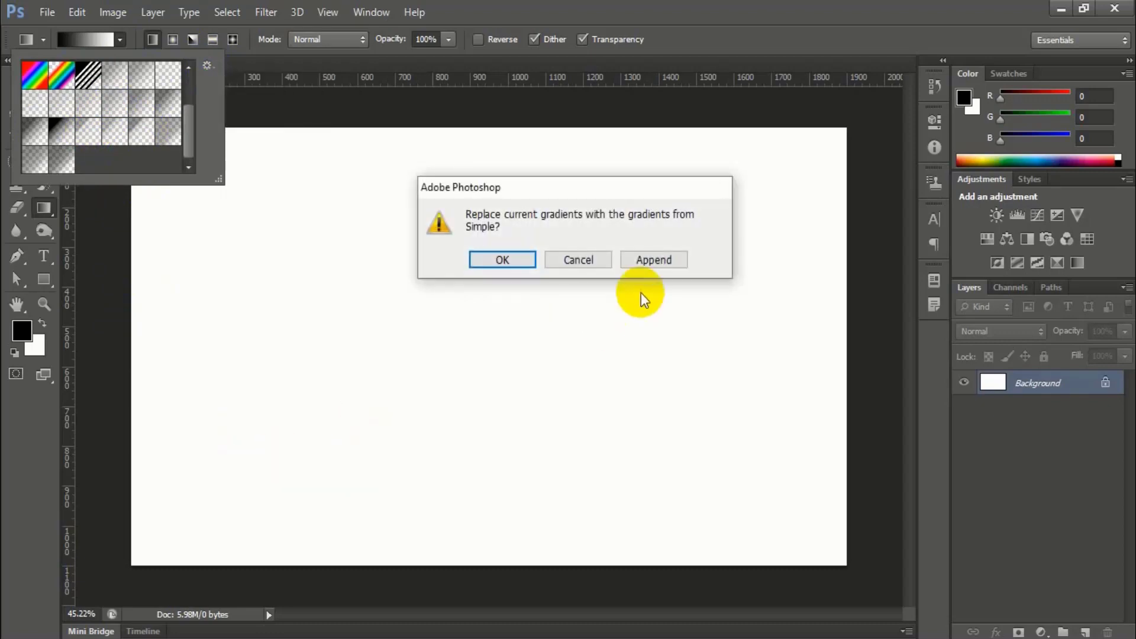
{"action": "left_click", "coordinate": [655, 260]}
{"action": "scroll", "coordinate": [127, 113], "scroll_direction": "down", "scroll_amount": 2}
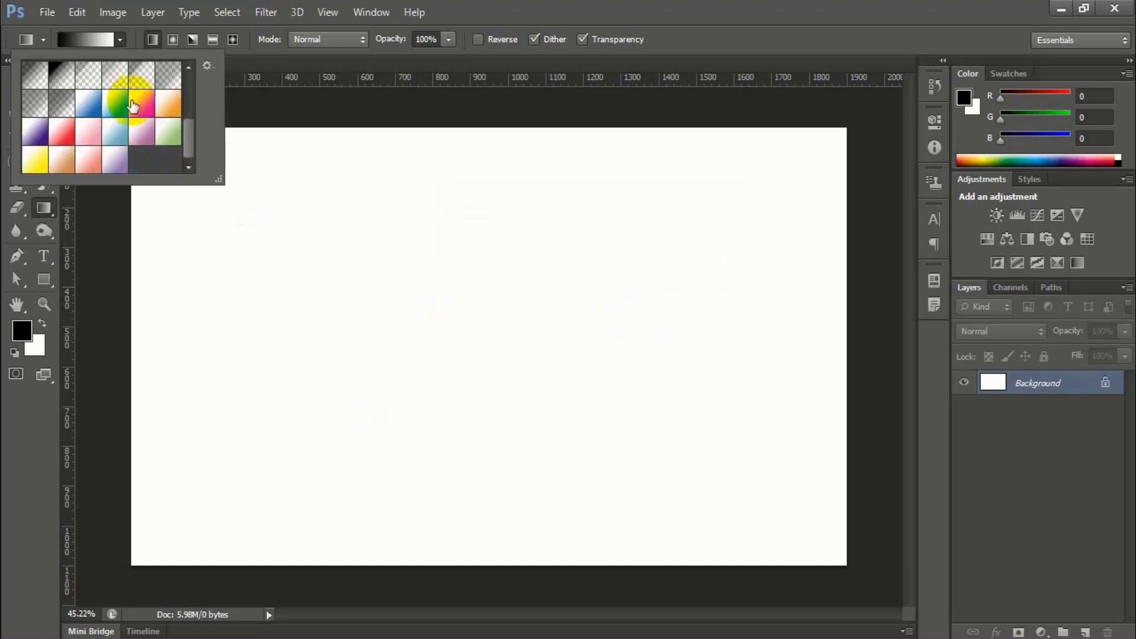
{"action": "scroll", "coordinate": [119, 124], "scroll_direction": "up", "scroll_amount": 4}
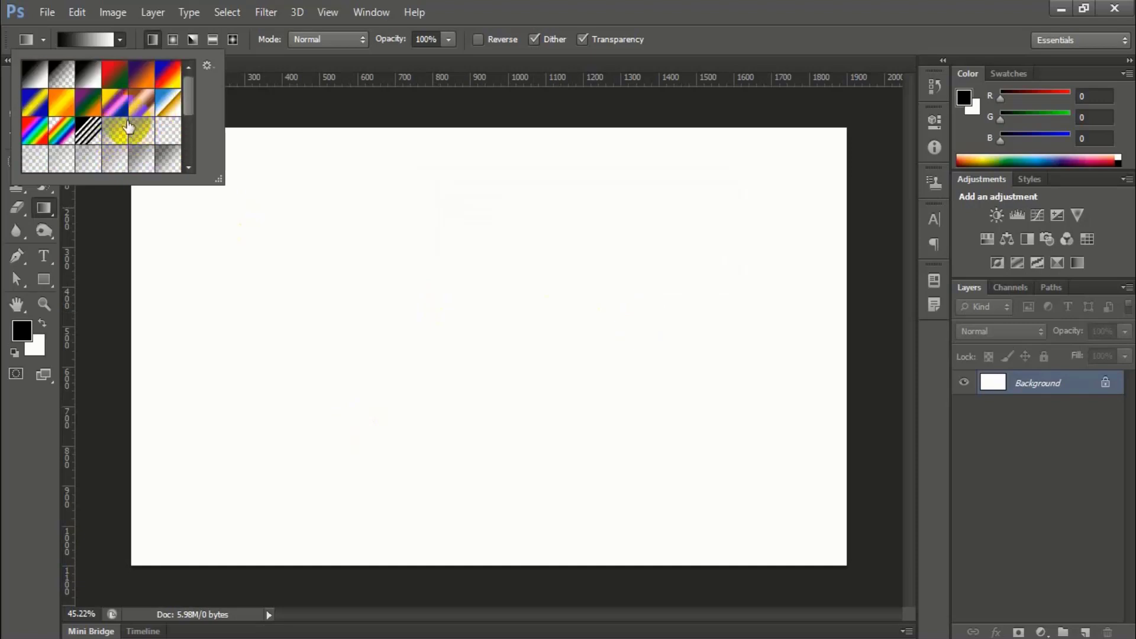
Select the linear gradient type and load the Red, Green preset through the Gradient Editor.
{"action": "left_click", "coordinate": [152, 39]}
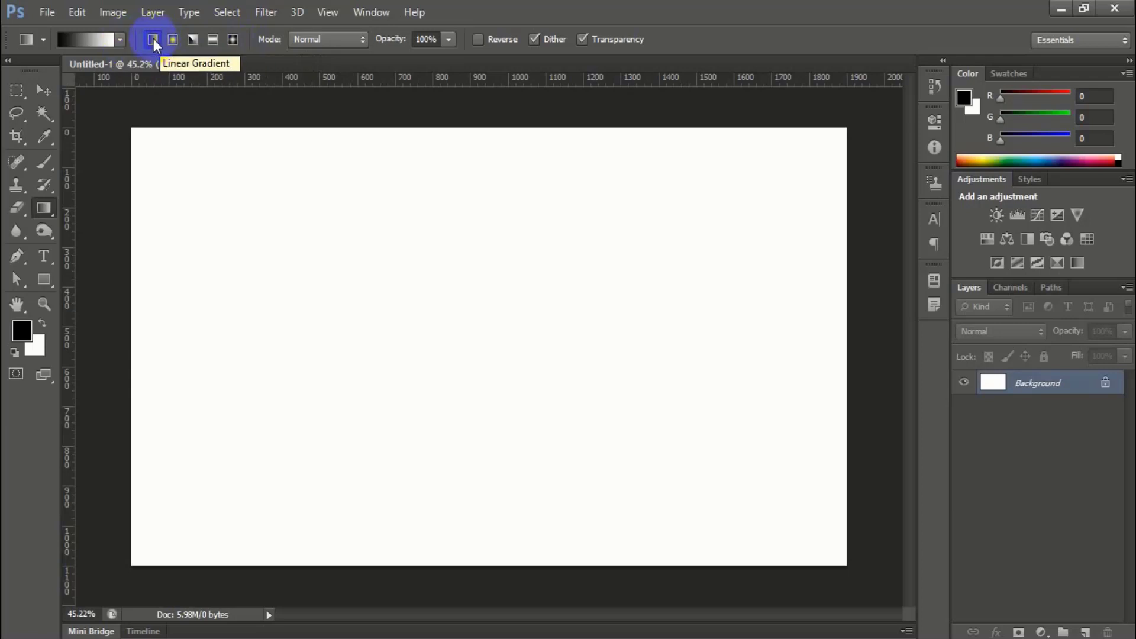
{"action": "key", "text": "i"}
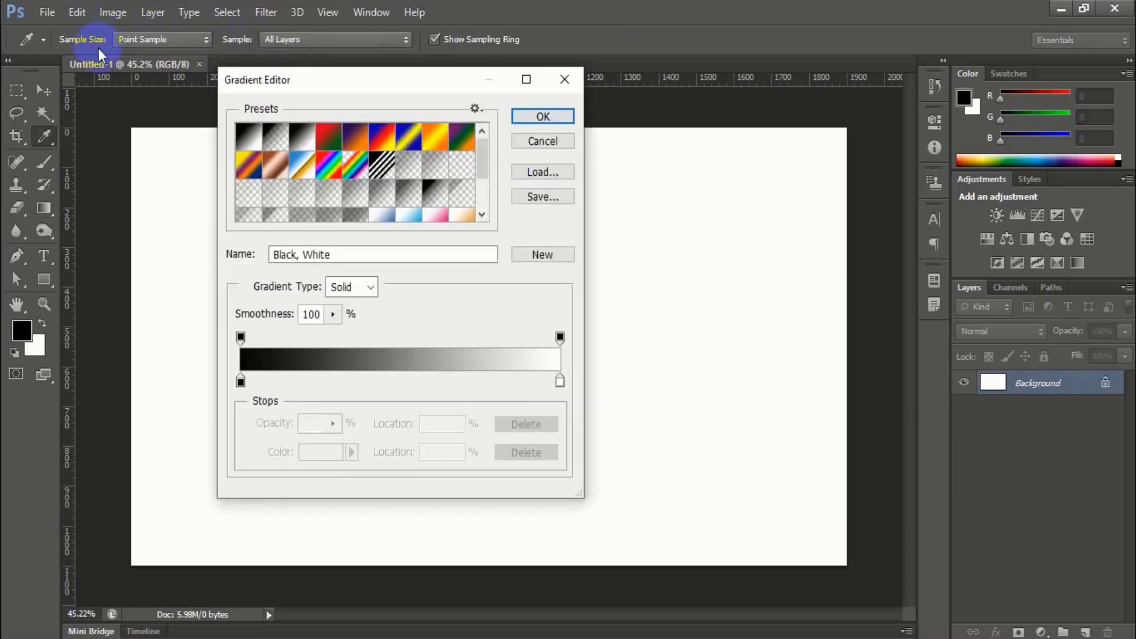
{"action": "left_click_drag", "start_coordinate": [336, 70], "coordinate": [532, 102]}
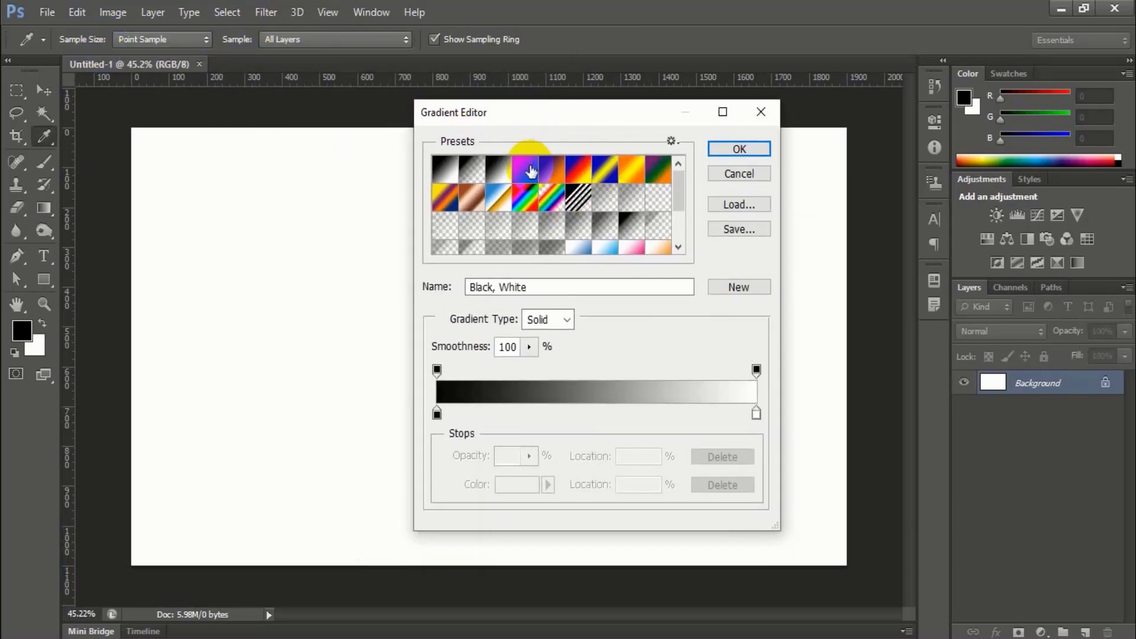
{"action": "left_click", "coordinate": [531, 171]}
{"action": "left_click", "coordinate": [749, 150]}
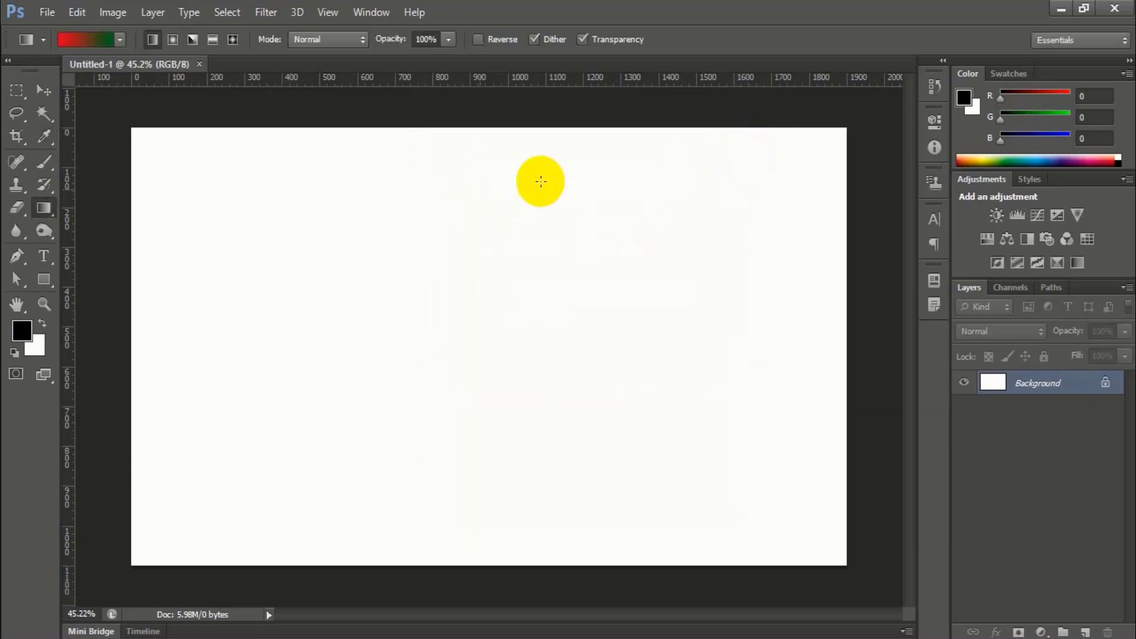
Fill the Background layer with red-to-green linear gradients, trying horizontal and diagonal directions across the canvas.
{"action": "left_click", "coordinate": [155, 40]}
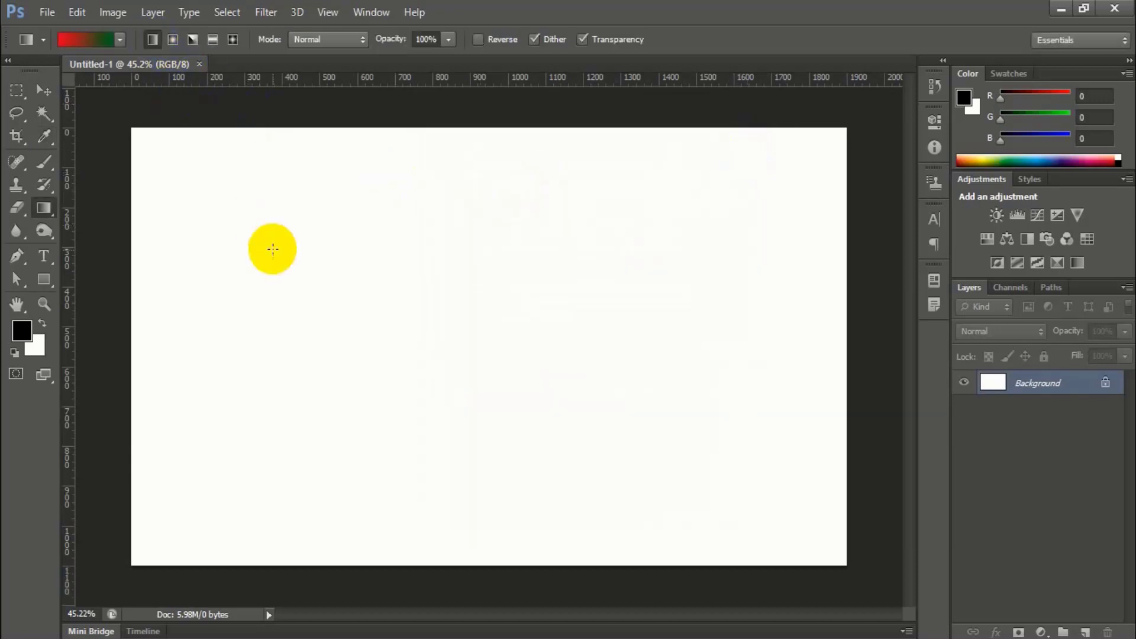
{"action": "left_click_drag", "start_coordinate": [267, 293], "coordinate": [762, 289]}
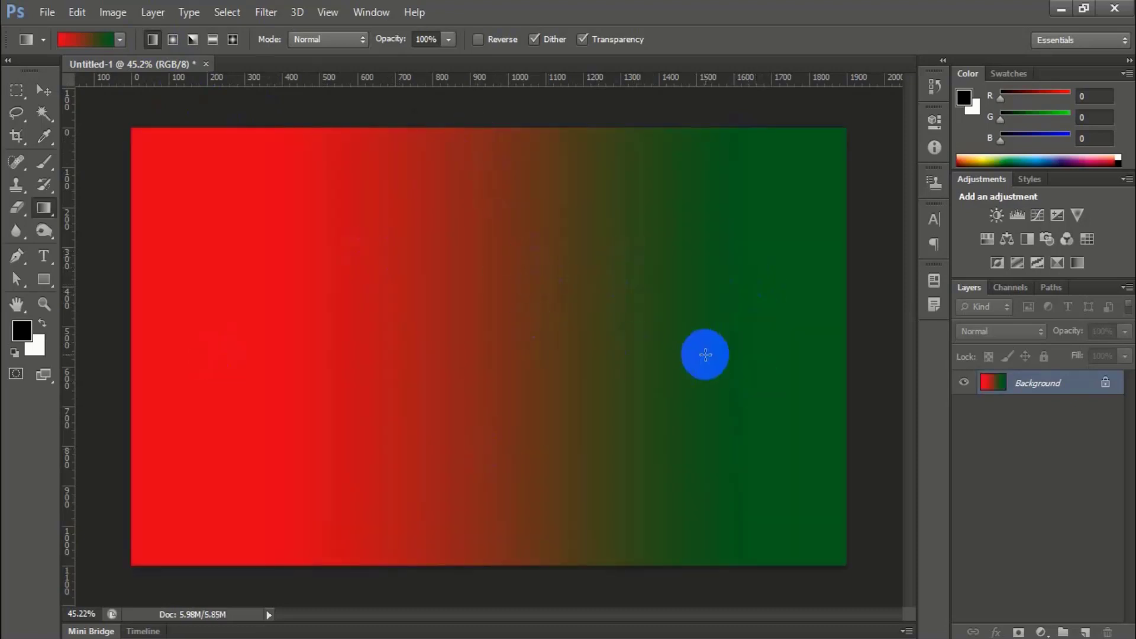
{"action": "left_click_drag", "start_coordinate": [722, 465], "coordinate": [289, 197]}
{"action": "left_click", "coordinate": [730, 376]}
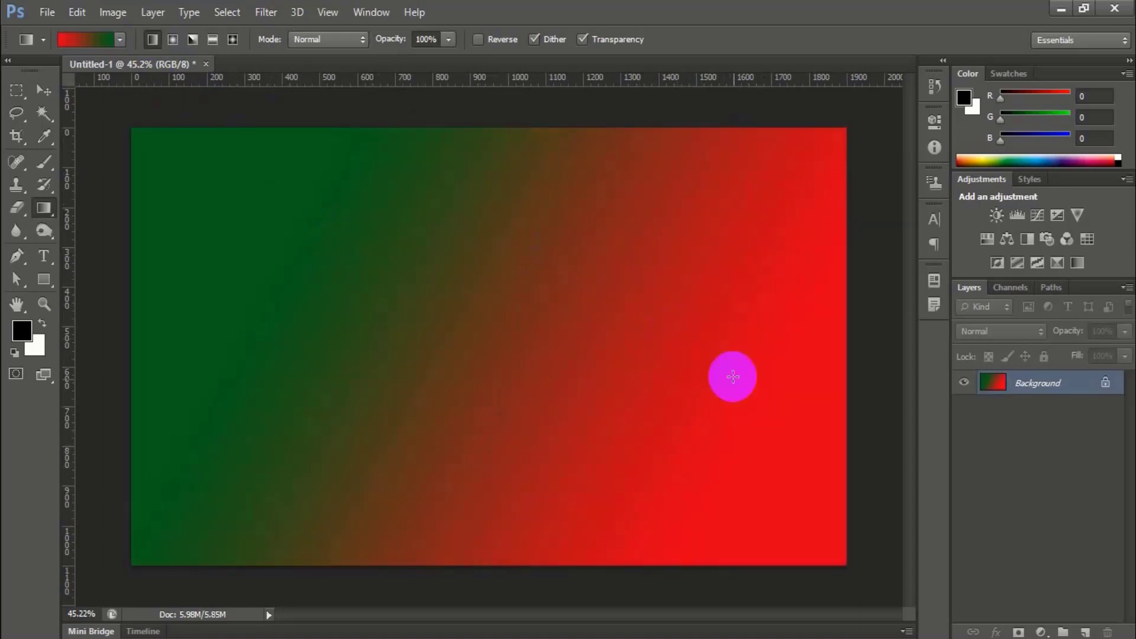
{"action": "left_click_drag", "start_coordinate": [235, 154], "coordinate": [638, 462]}
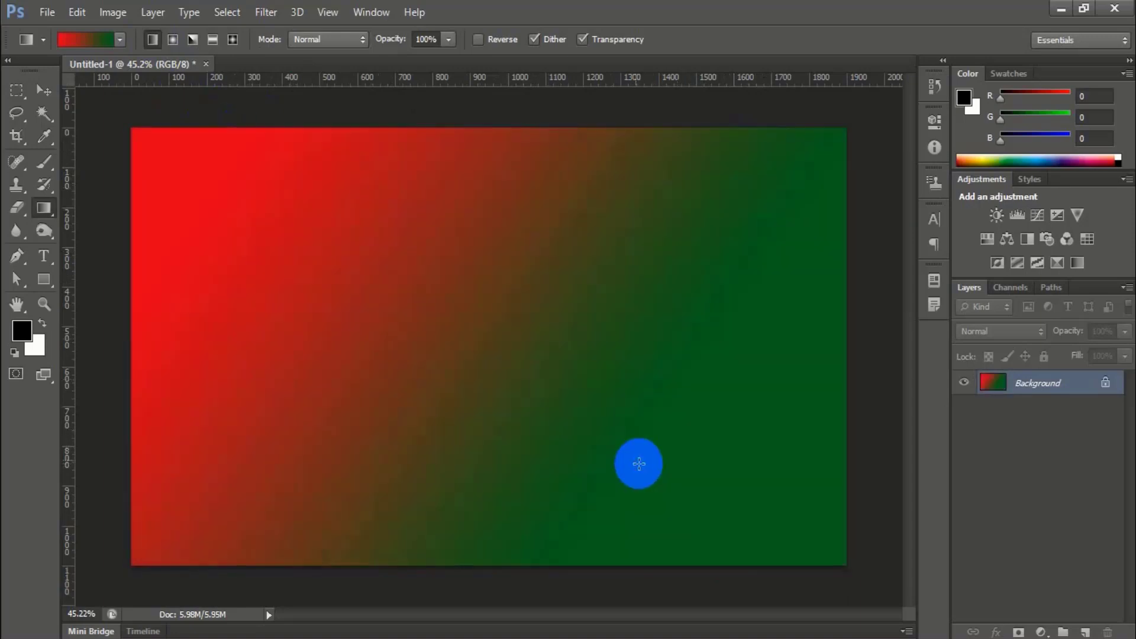
{"action": "left_click_drag", "start_coordinate": [710, 175], "coordinate": [234, 413]}
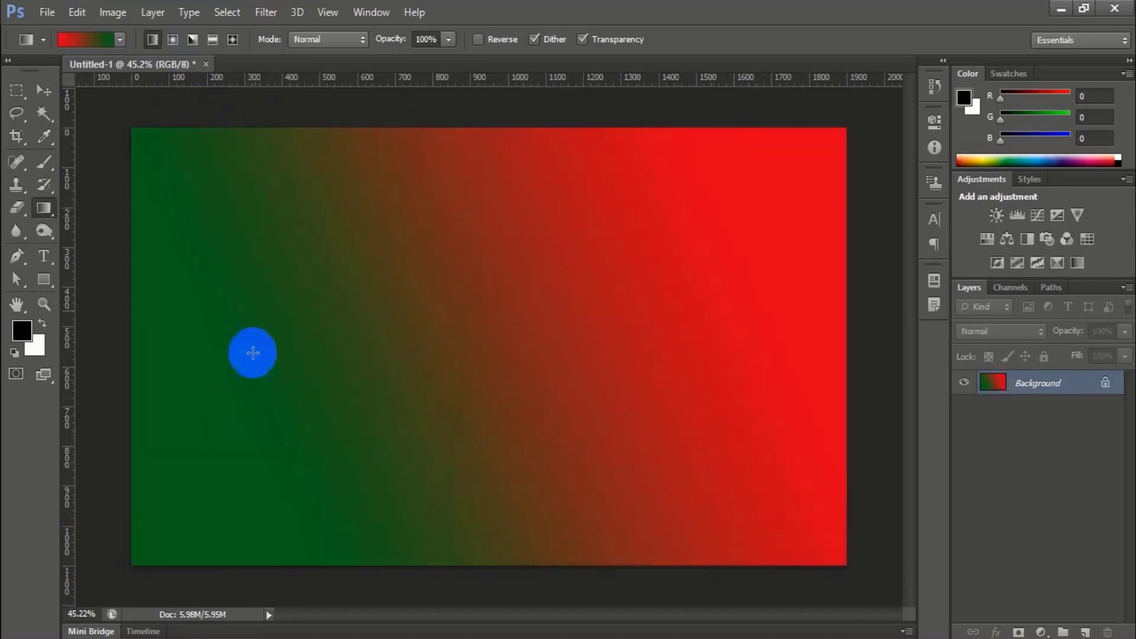
{"action": "left_click", "coordinate": [439, 39]}
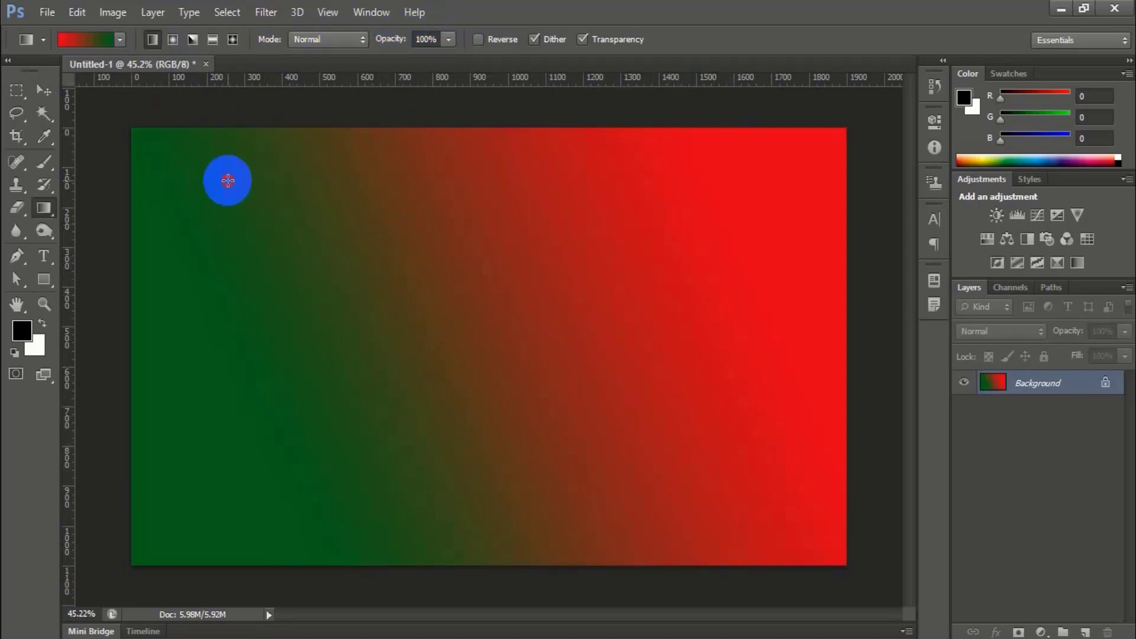
{"action": "left_click_drag", "start_coordinate": [228, 183], "coordinate": [628, 386]}
{"action": "left_click_drag", "start_coordinate": [249, 264], "coordinate": [769, 532]}
{"action": "left_click_drag", "start_coordinate": [334, 269], "coordinate": [748, 442]}
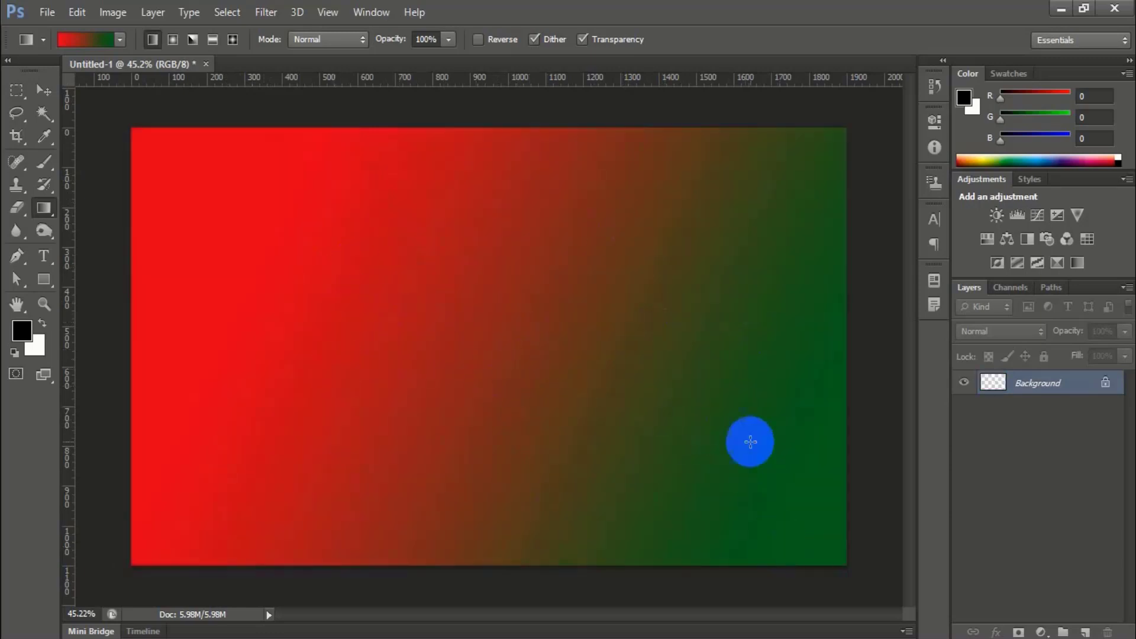
Fill the Background layer with a red-to-green radial gradient spreading outward from the canvas centre.
{"action": "left_click", "coordinate": [172, 40]}
{"action": "left_click_drag", "start_coordinate": [464, 314], "coordinate": [292, 331]}
{"action": "left_click_drag", "start_coordinate": [484, 337], "coordinate": [769, 453]}
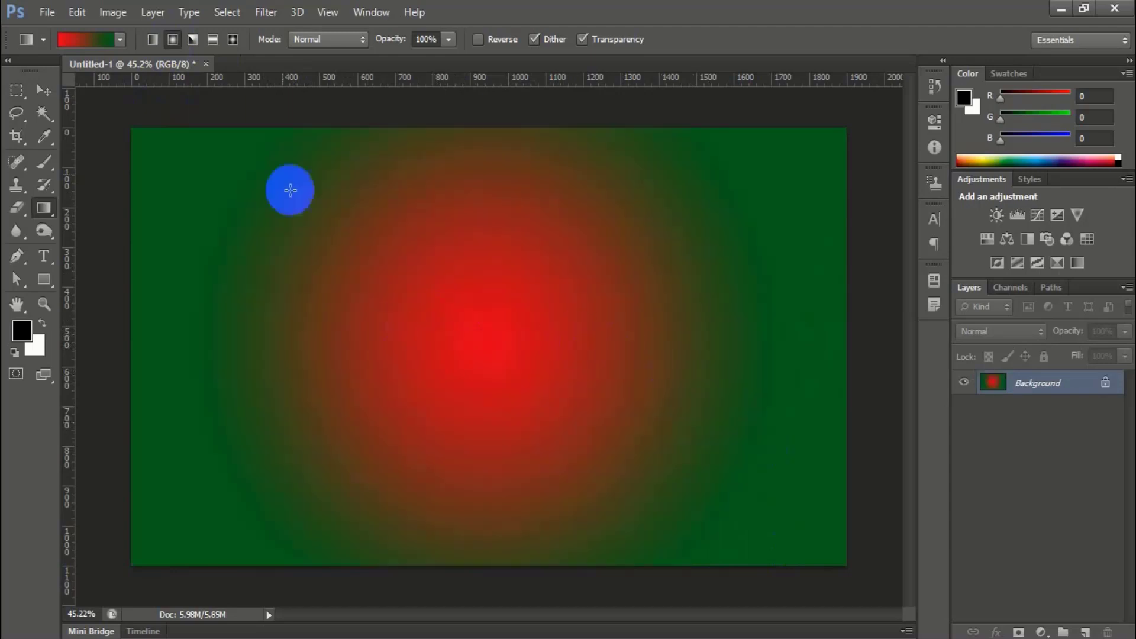
Fill the Background layer with red-to-green angle gradients swept around the canvas centre, trying different directions.
{"action": "left_click", "coordinate": [193, 40]}
{"action": "left_click_drag", "start_coordinate": [516, 315], "coordinate": [265, 455]}
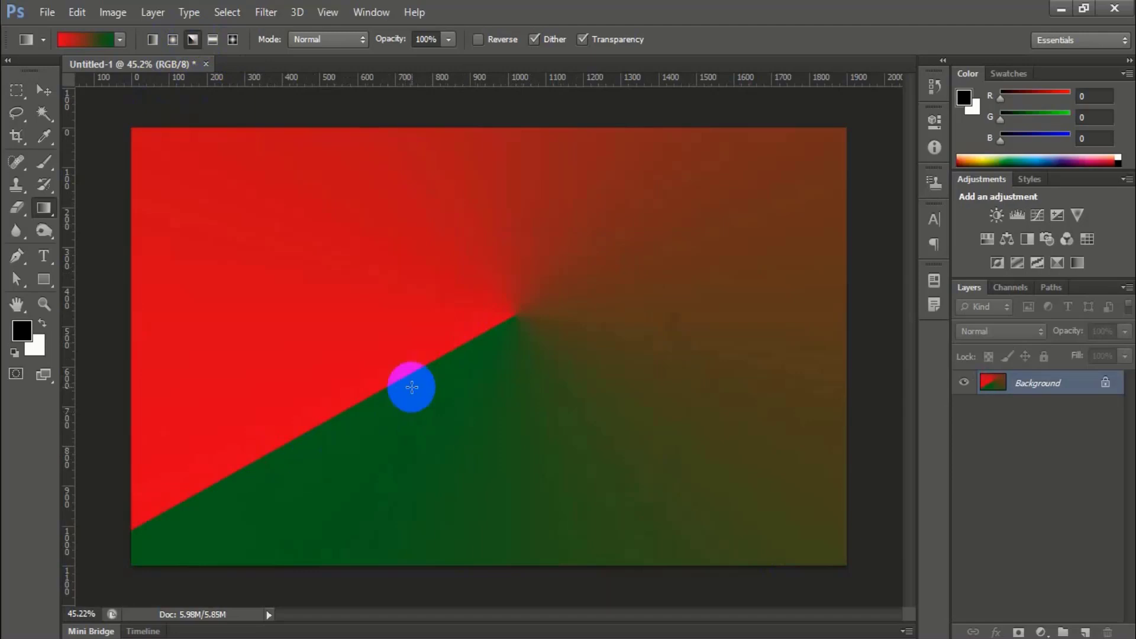
{"action": "left_click_drag", "start_coordinate": [478, 371], "coordinate": [744, 294]}
{"action": "left_click_drag", "start_coordinate": [484, 339], "coordinate": [159, 354]}
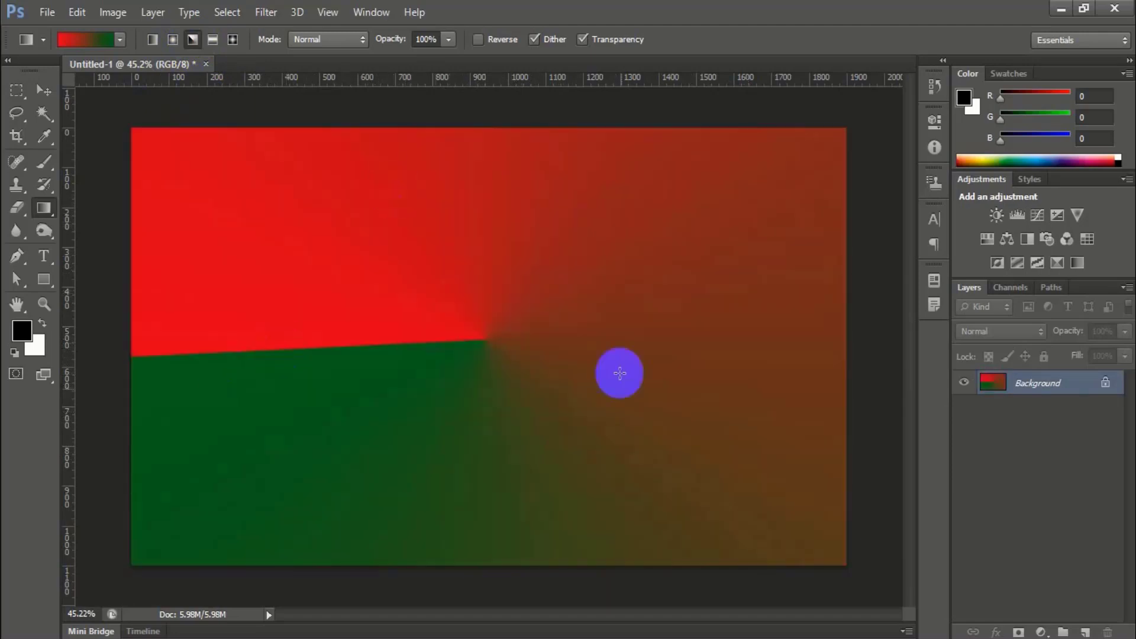
Fill the Background layer with a red-to-green reflected gradient, forming a vertical red band near the canvas centre.
{"action": "left_click", "coordinate": [213, 40]}
{"action": "left_click_drag", "start_coordinate": [368, 325], "coordinate": [628, 329]}
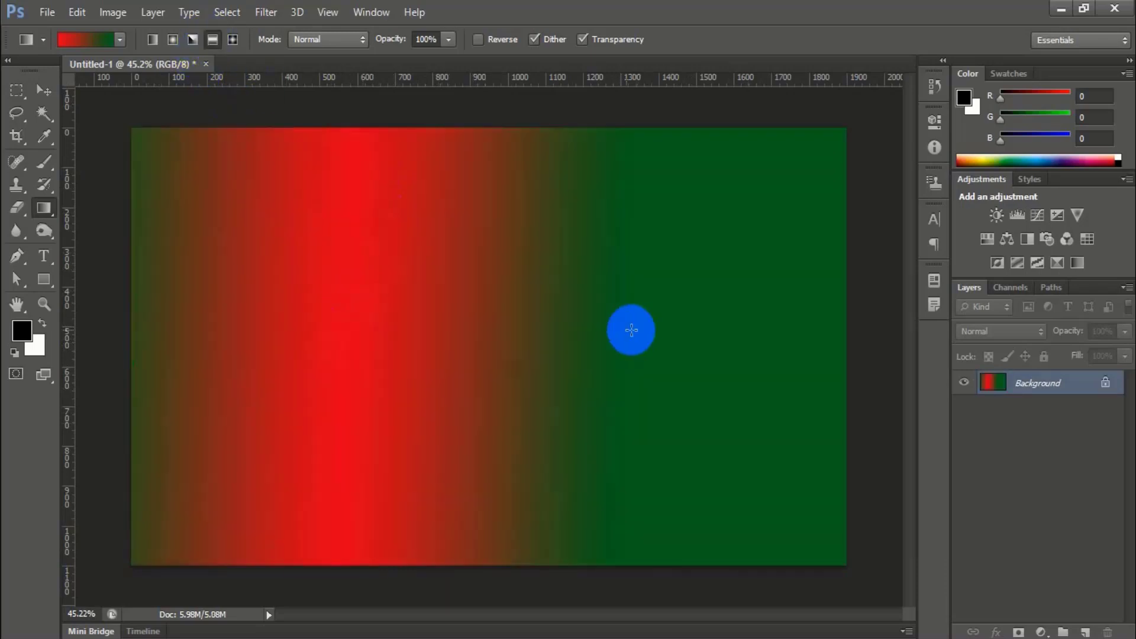
{"action": "left_click_drag", "start_coordinate": [368, 301], "coordinate": [368, 301]}
{"action": "left_click_drag", "start_coordinate": [447, 326], "coordinate": [759, 334]}
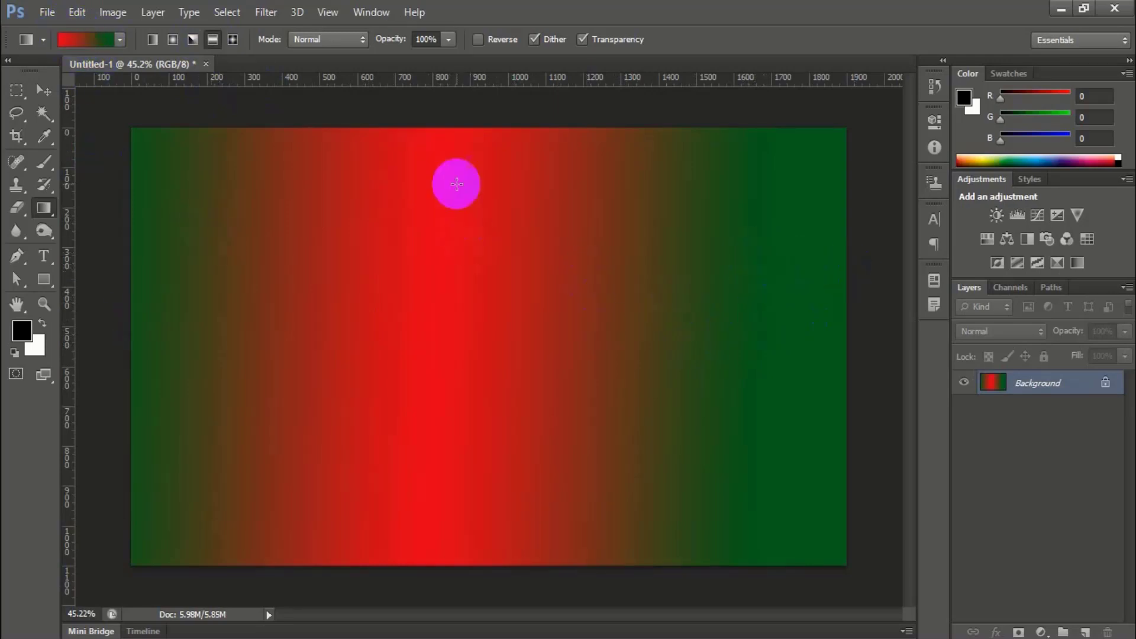
Try diamond gradients of several sizes on the Background layer, ending with a large red diamond slightly left of the canvas centre.
{"action": "left_click", "coordinate": [231, 40]}
{"action": "left_click_drag", "start_coordinate": [307, 309], "coordinate": [481, 396]}
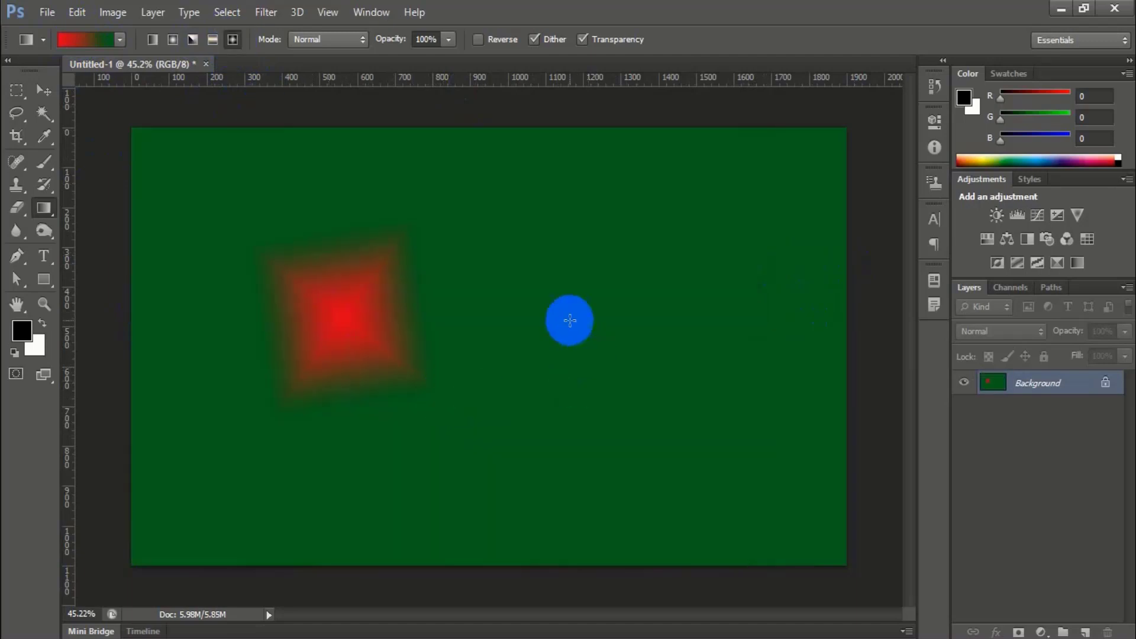
{"action": "left_click_drag", "start_coordinate": [569, 319], "coordinate": [679, 405]}
{"action": "left_click_drag", "start_coordinate": [346, 293], "coordinate": [544, 462]}
{"action": "left_click_drag", "start_coordinate": [616, 296], "coordinate": [750, 424]}
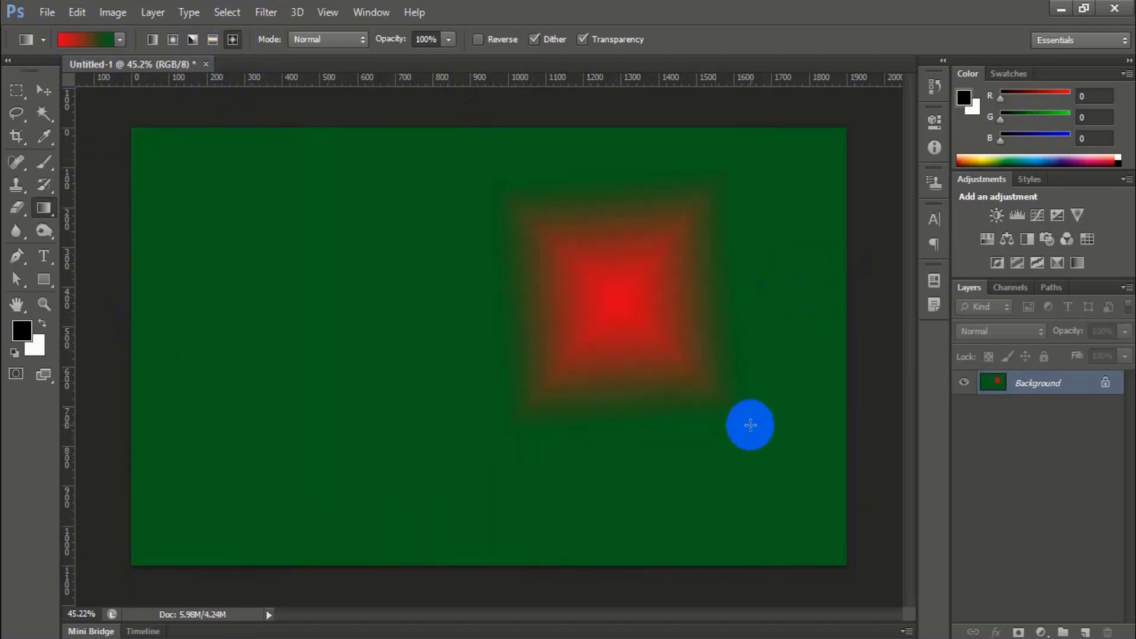
{"action": "left_click_drag", "start_coordinate": [248, 213], "coordinate": [829, 507]}
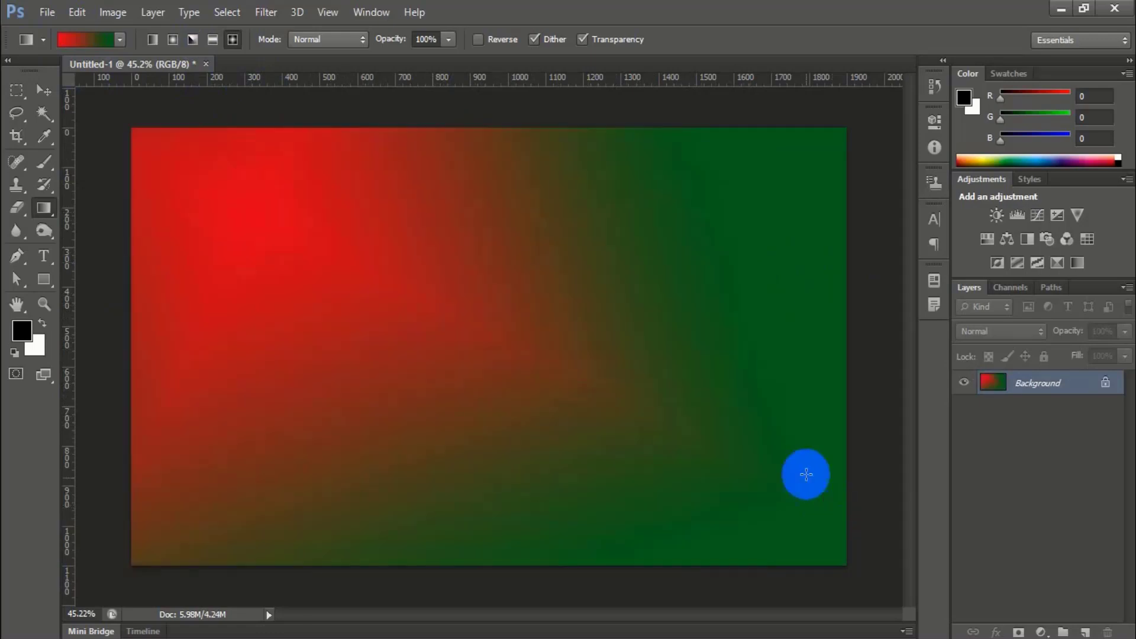
{"action": "left_click_drag", "start_coordinate": [442, 310], "coordinate": [642, 441]}
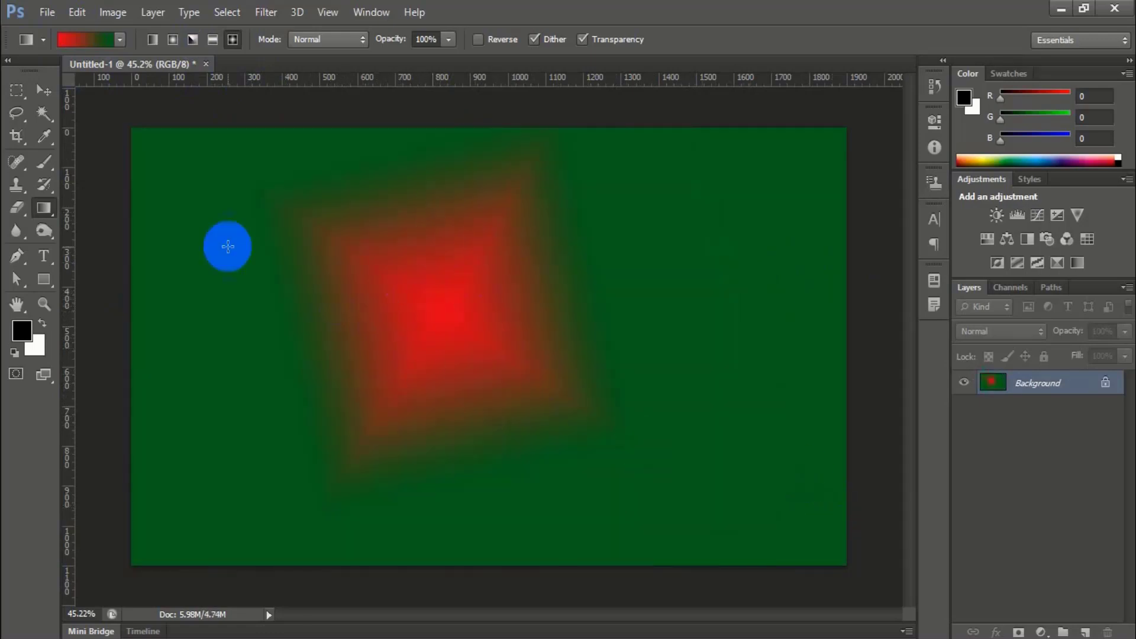
Set the gradient type to linear and view the Red, Green gradient in the Gradient Editor without editing it.
{"action": "left_click", "coordinate": [152, 39]}
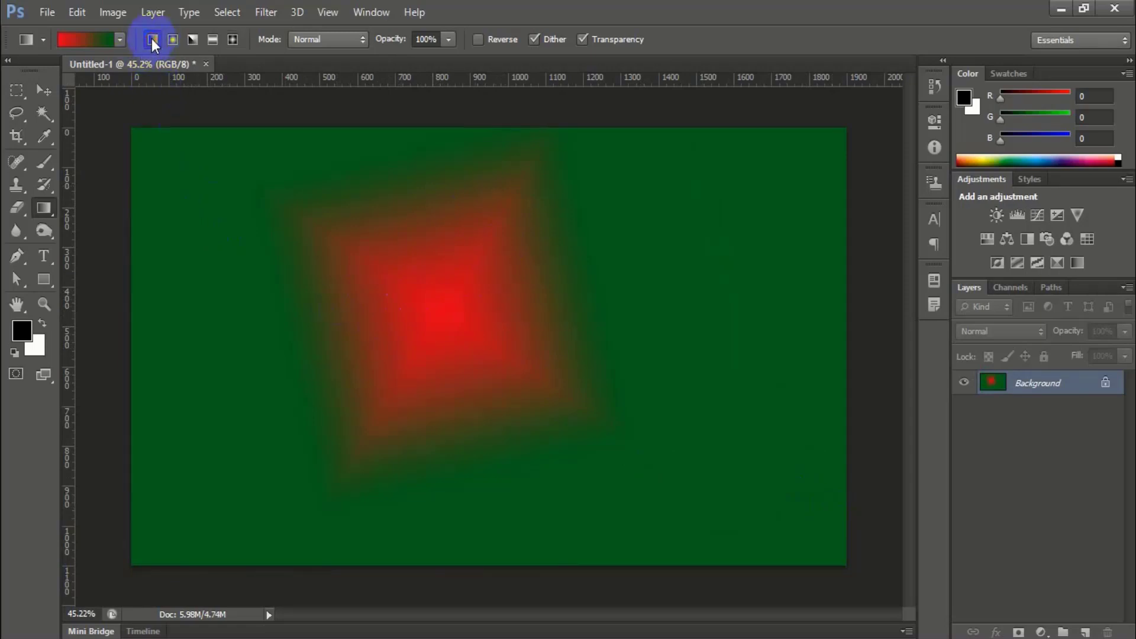
{"action": "left_click", "coordinate": [92, 39]}
{"action": "left_click_drag", "start_coordinate": [636, 133], "coordinate": [590, 118]}
{"action": "left_click", "coordinate": [788, 155]}
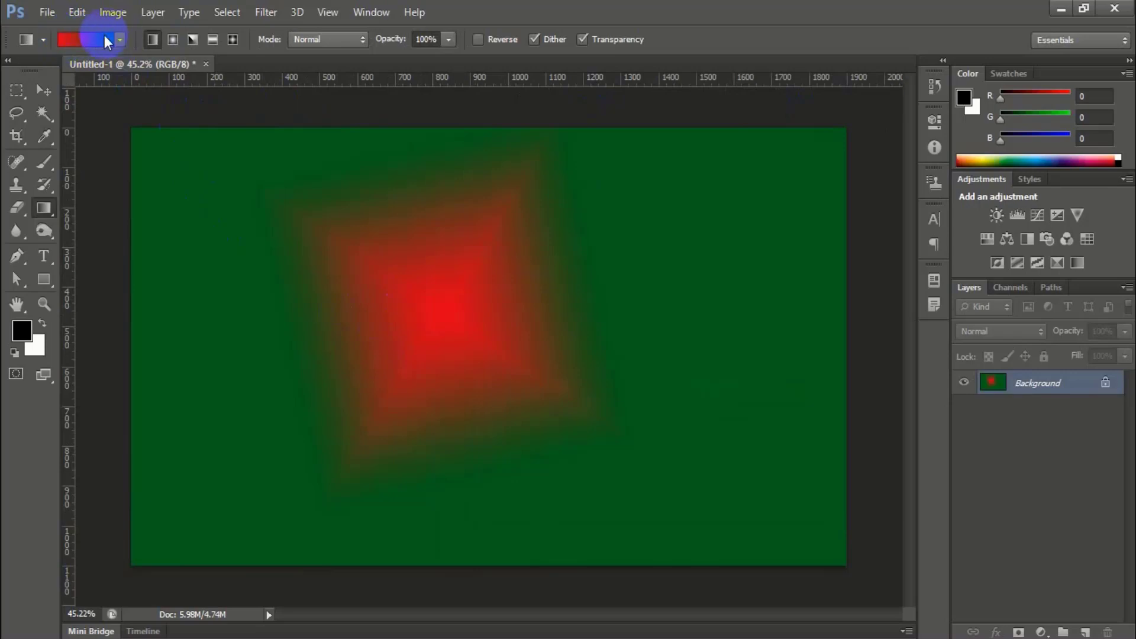
{"action": "left_click", "coordinate": [94, 40]}
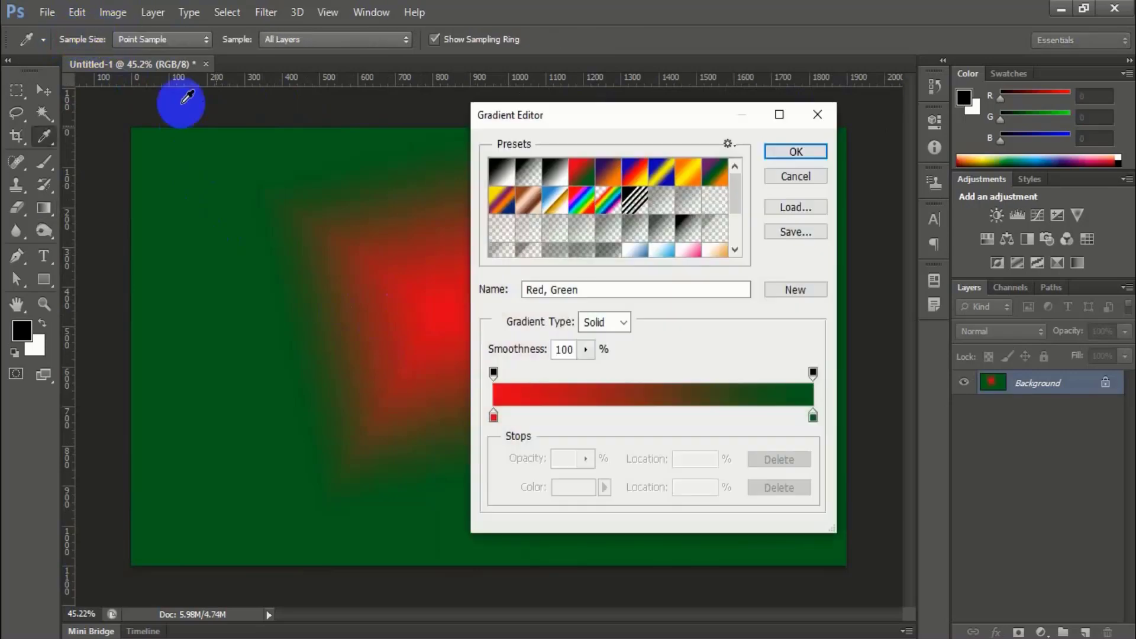
{"action": "left_click_drag", "start_coordinate": [591, 125], "coordinate": [580, 167]}
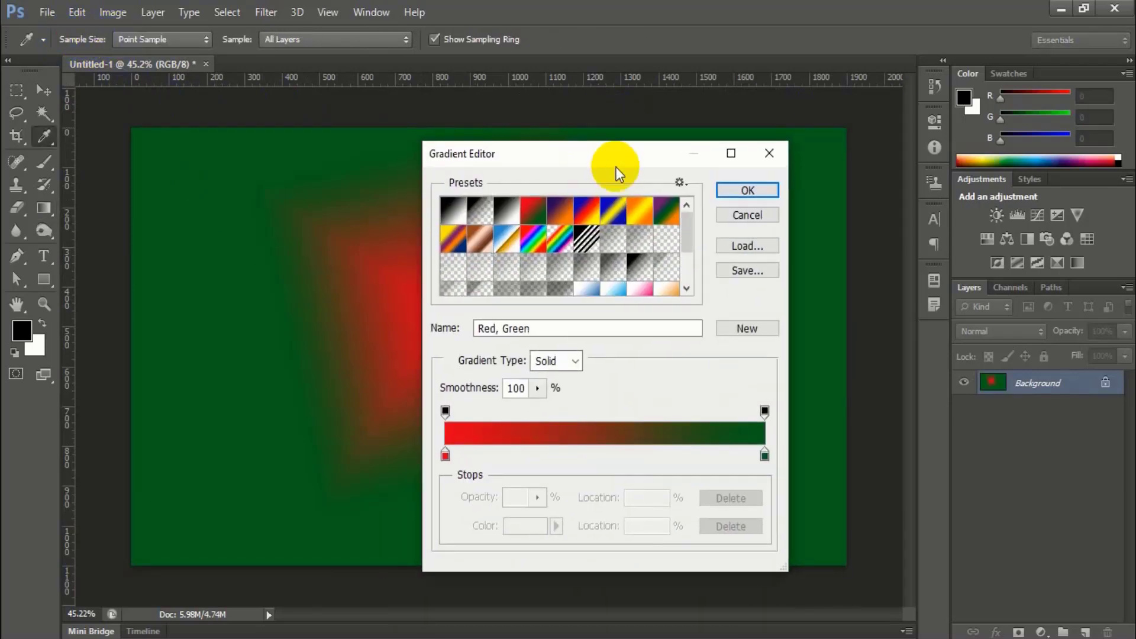
{"action": "left_click", "coordinate": [765, 154]}
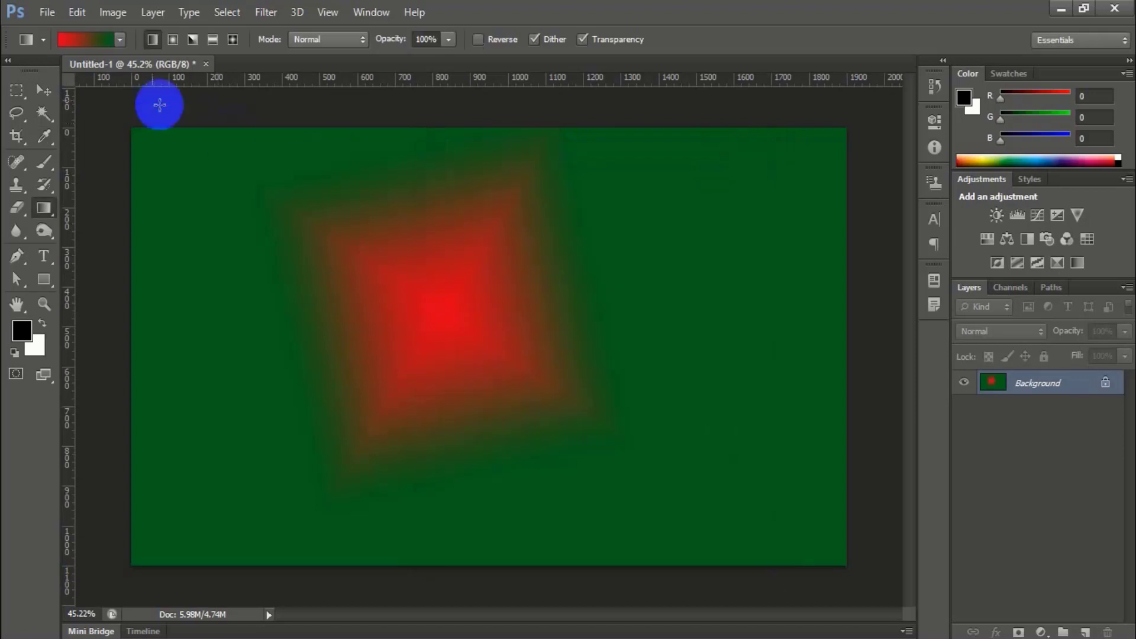
Edit the Red, Green gradient in the Gradient Editor, changing its starting color stop to blue 1800ff.
{"action": "left_click", "coordinate": [120, 39]}
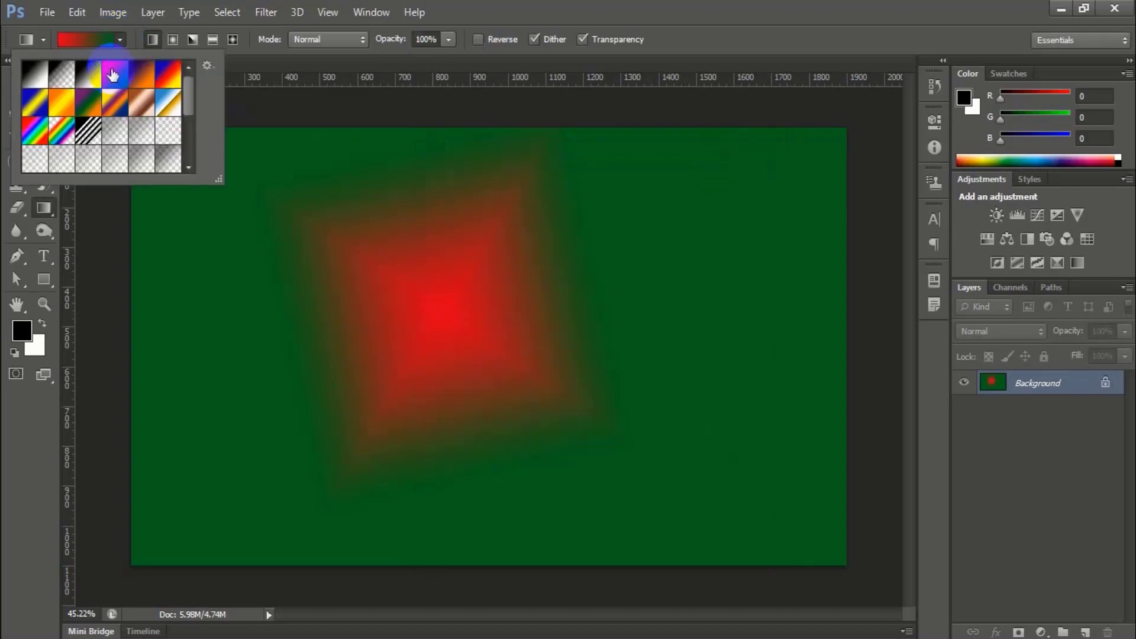
{"action": "left_click", "coordinate": [118, 38]}
{"action": "left_click", "coordinate": [82, 41]}
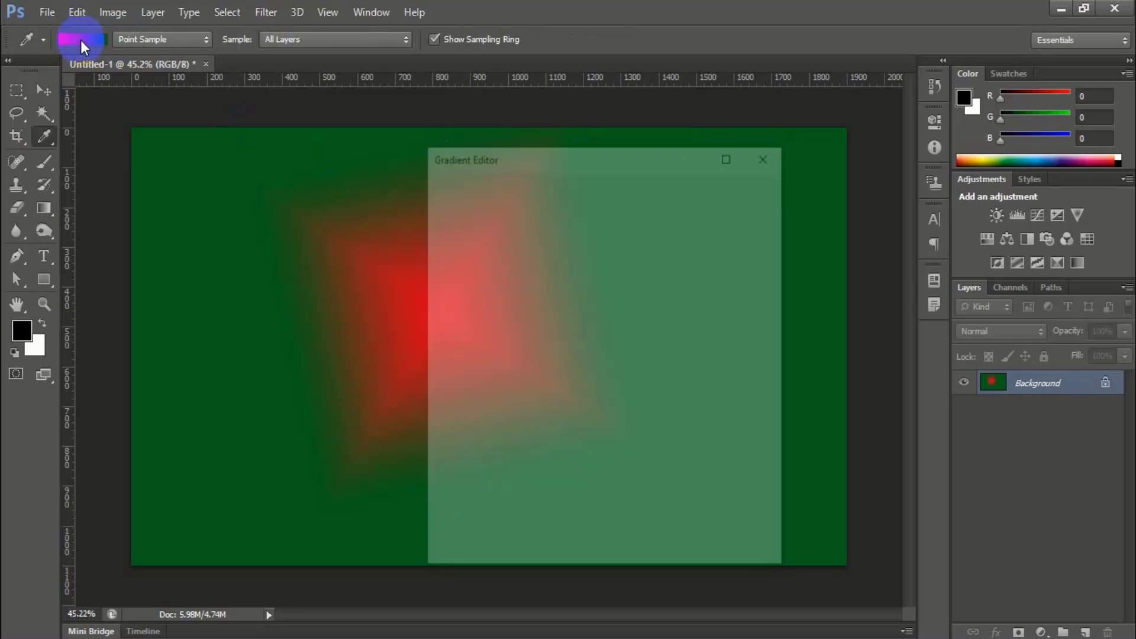
{"action": "left_click_drag", "start_coordinate": [567, 151], "coordinate": [626, 137]}
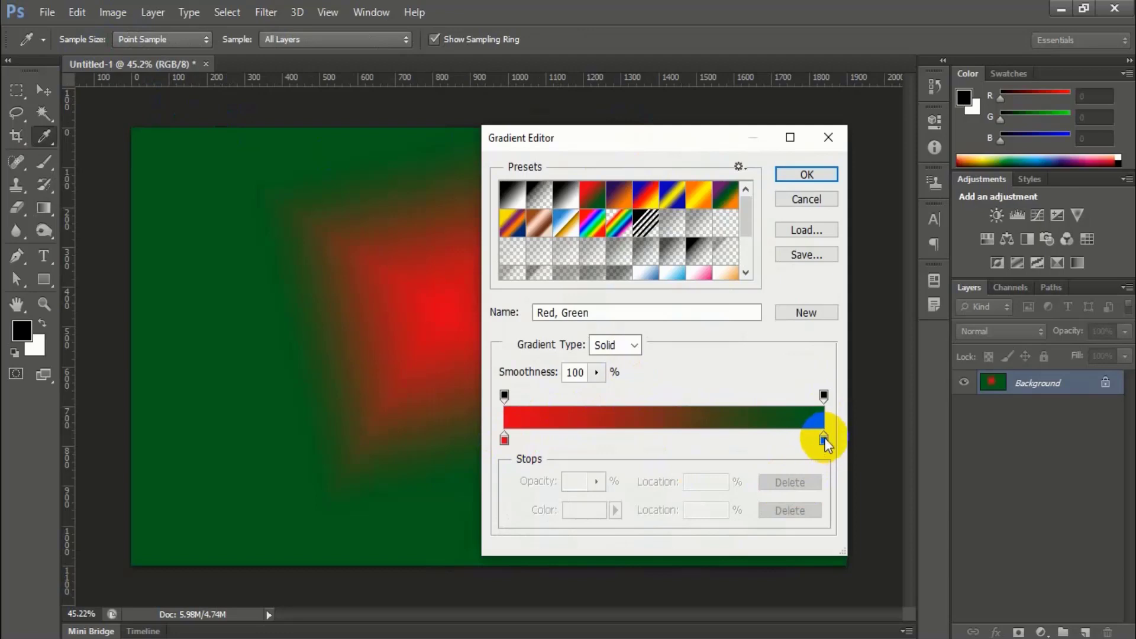
{"action": "left_click", "coordinate": [504, 439]}
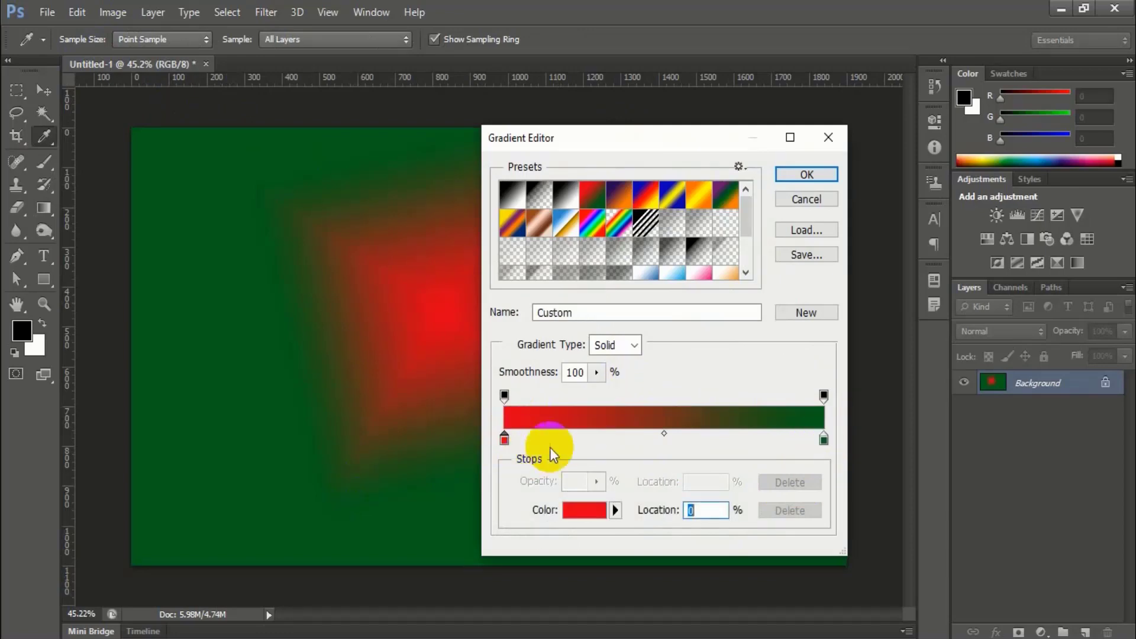
{"action": "left_click", "coordinate": [592, 513]}
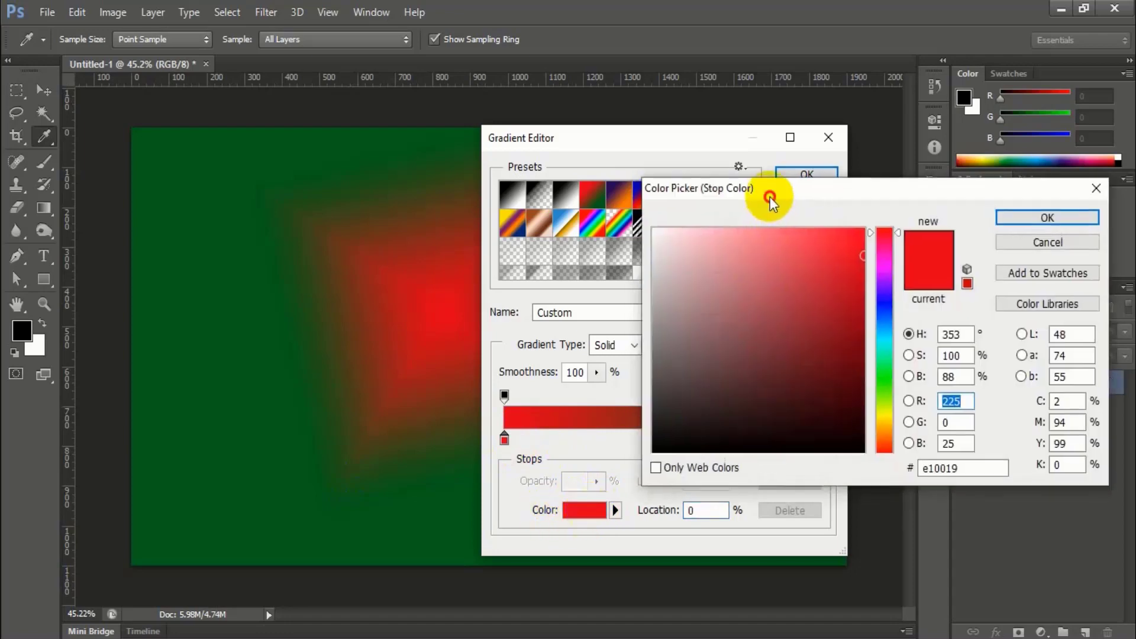
{"action": "left_click_drag", "start_coordinate": [769, 197], "coordinate": [757, 133]}
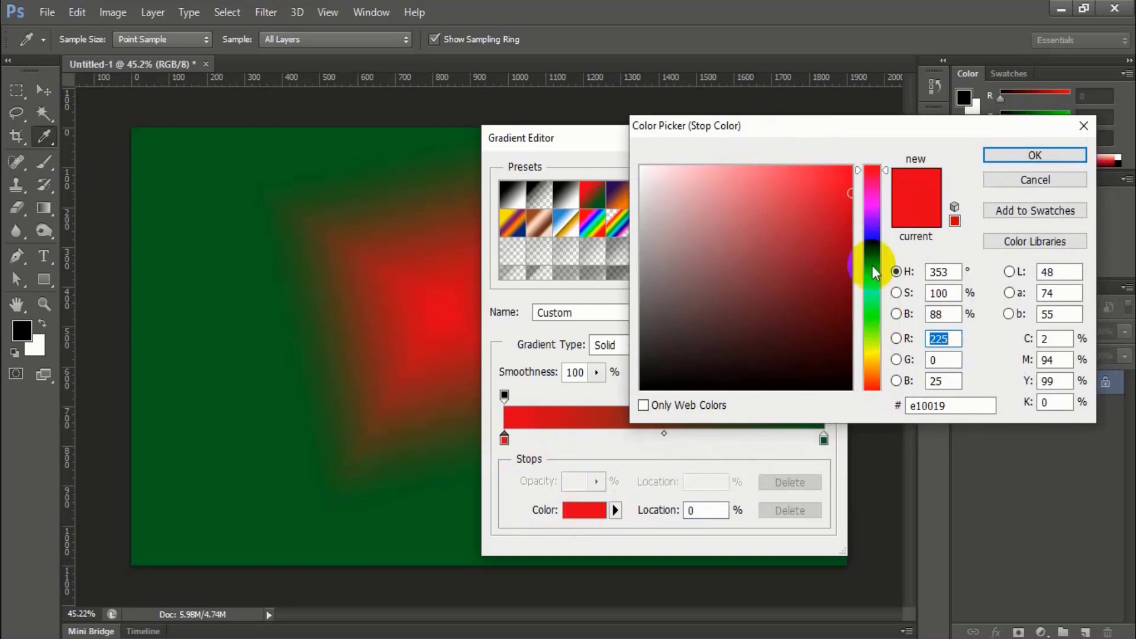
{"action": "left_click", "coordinate": [877, 249]}
{"action": "left_click_drag", "start_coordinate": [836, 182], "coordinate": [862, 147]}
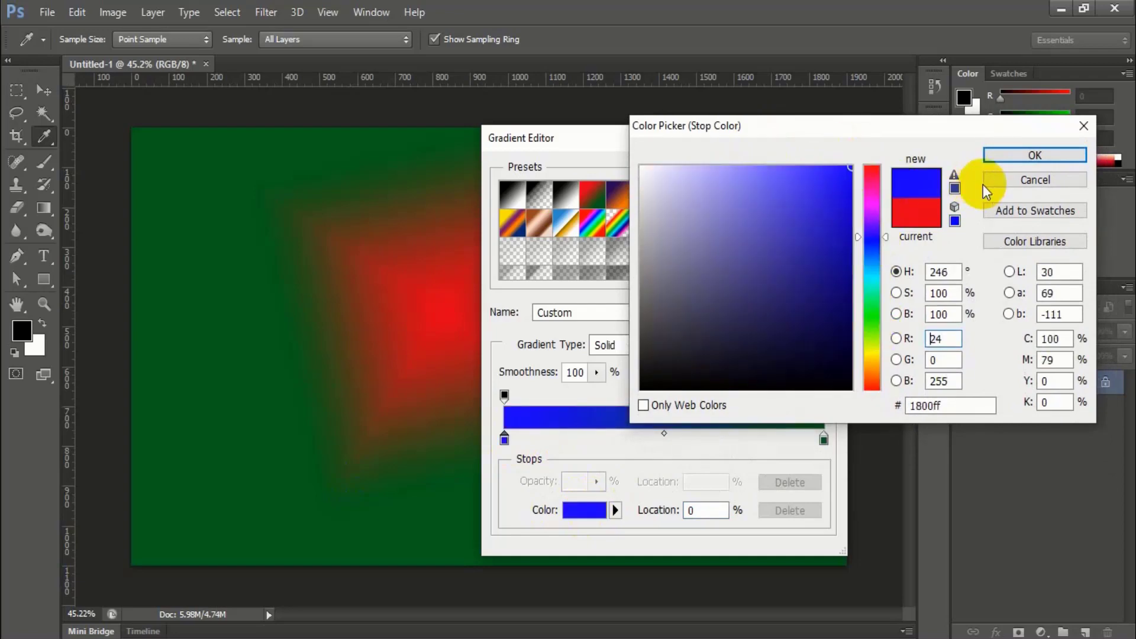
{"action": "left_click", "coordinate": [1010, 153]}
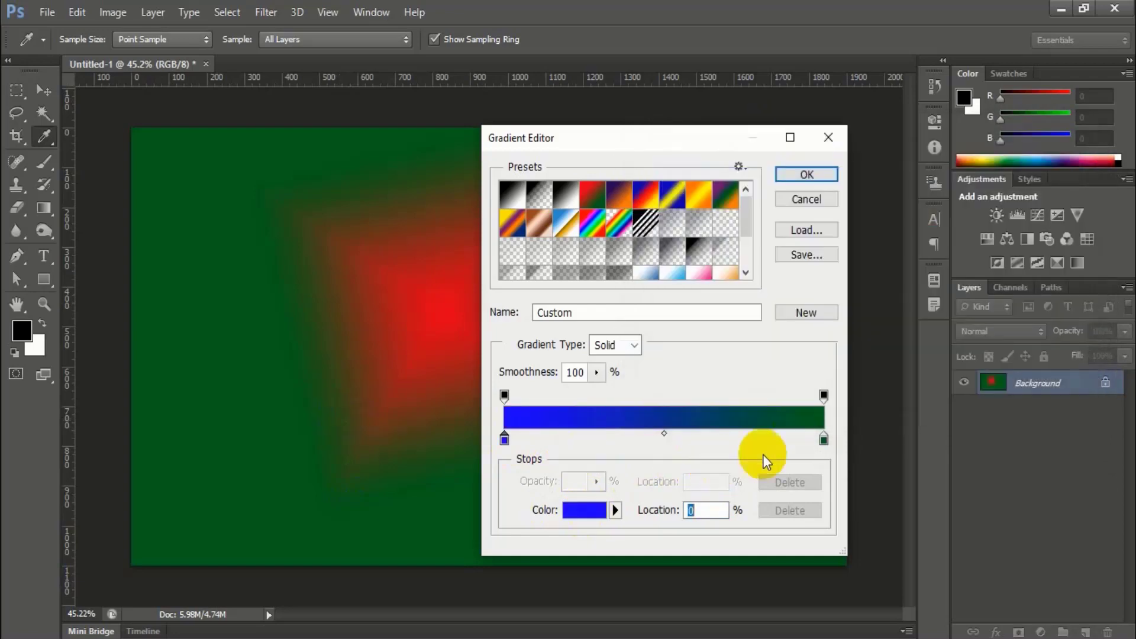
Change the gradient's end color stop at 100% to a bright, fully saturated orange.
{"action": "left_click", "coordinate": [824, 439]}
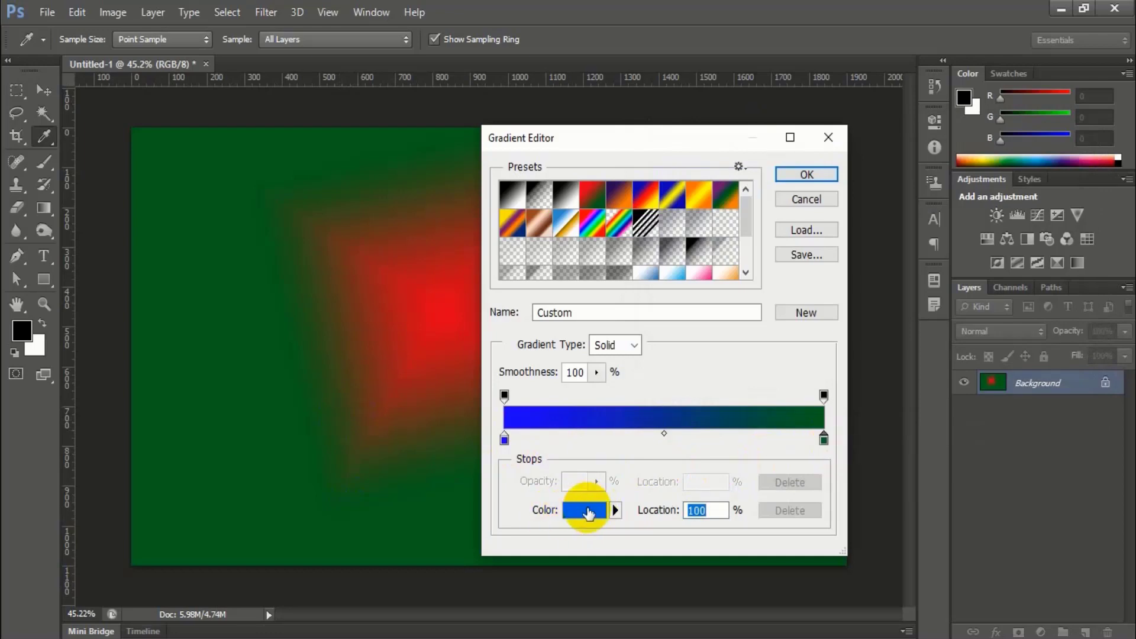
{"action": "left_click", "coordinate": [588, 512]}
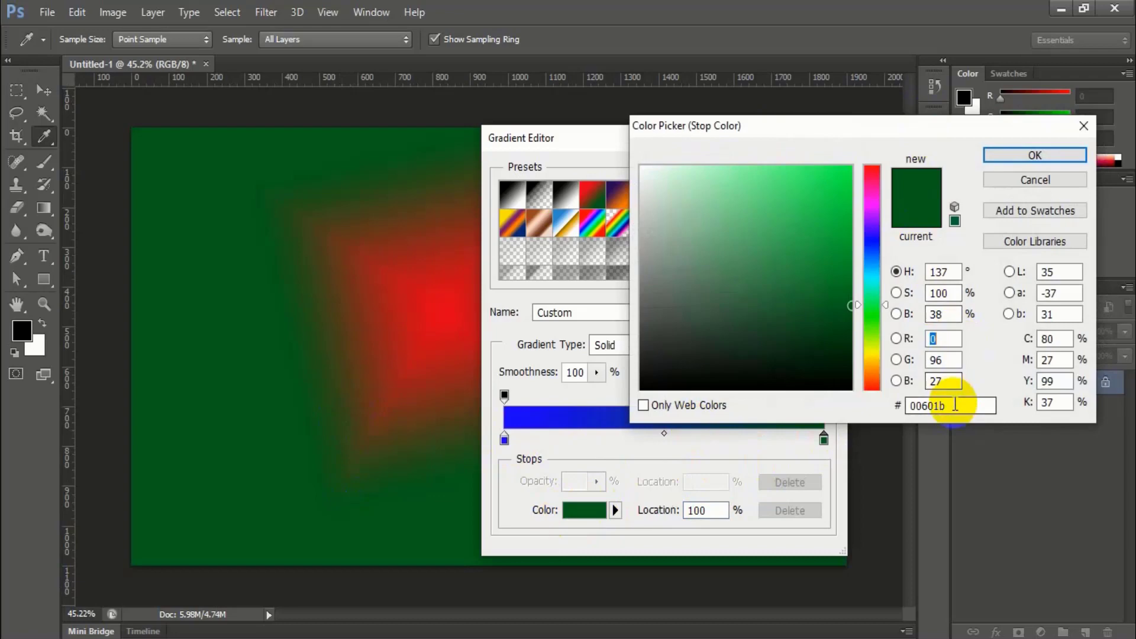
{"action": "double_click", "coordinate": [955, 405]}
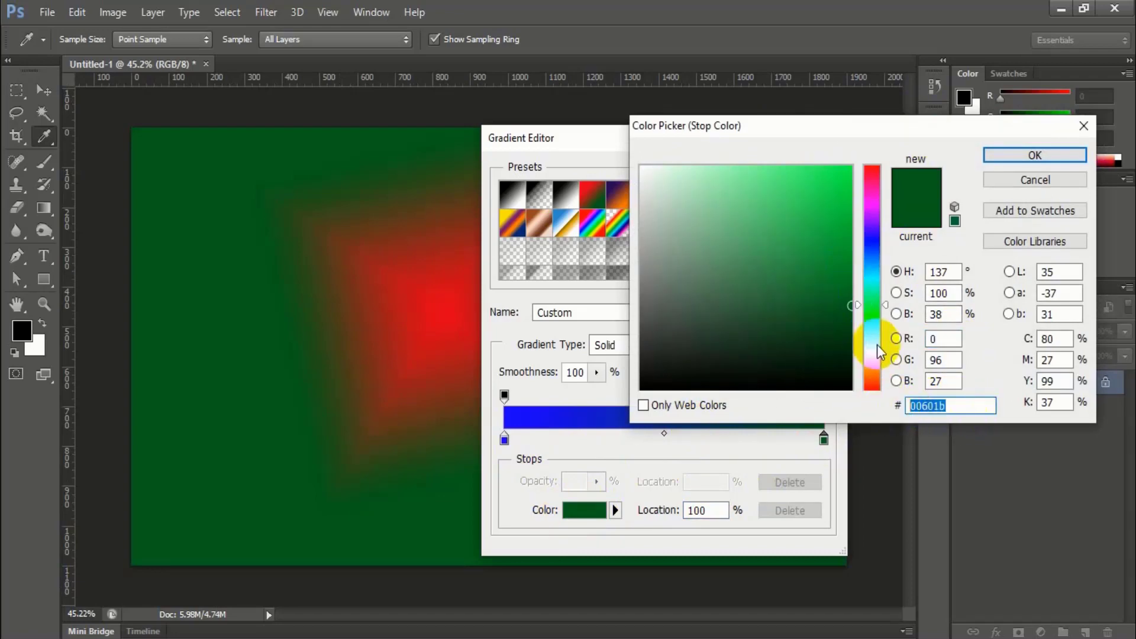
{"action": "left_click", "coordinate": [874, 374]}
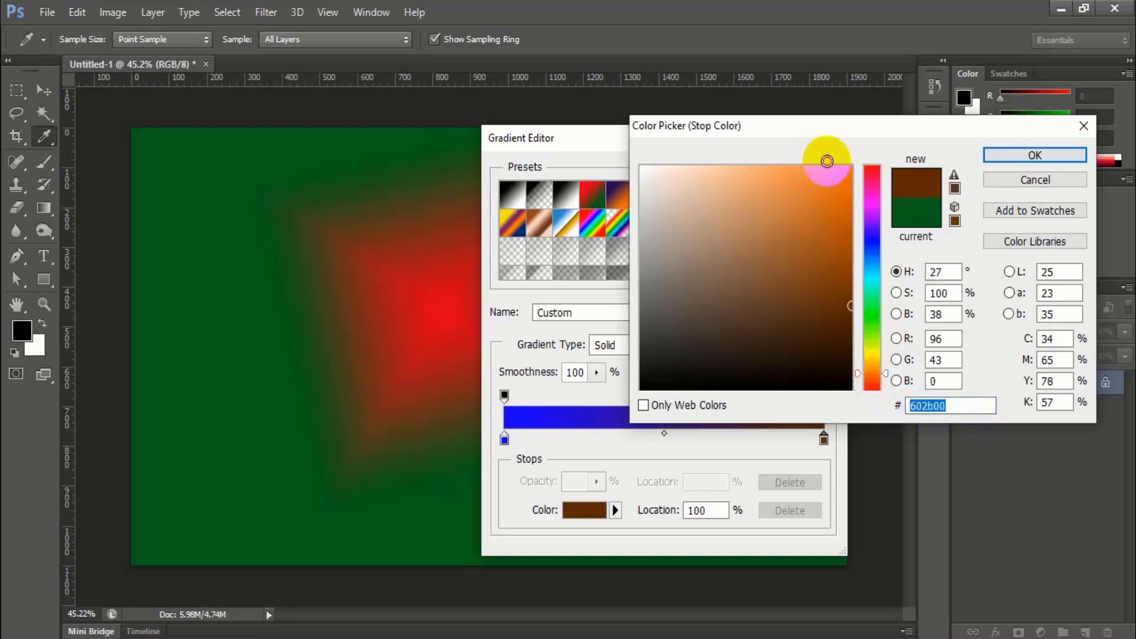
{"action": "left_click", "coordinate": [850, 168]}
{"action": "left_click", "coordinate": [1014, 154]}
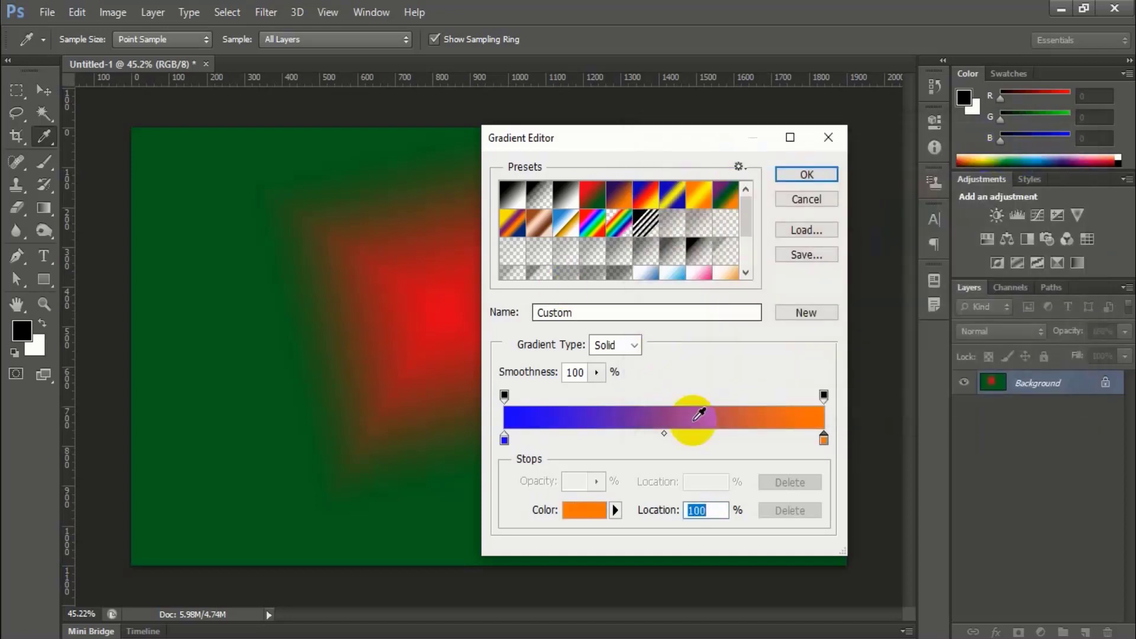
Accept the edited gradient and fill the Background layer with a diagonal linear blend from blue at upper left to orange at lower right.
{"action": "left_click", "coordinate": [801, 175]}
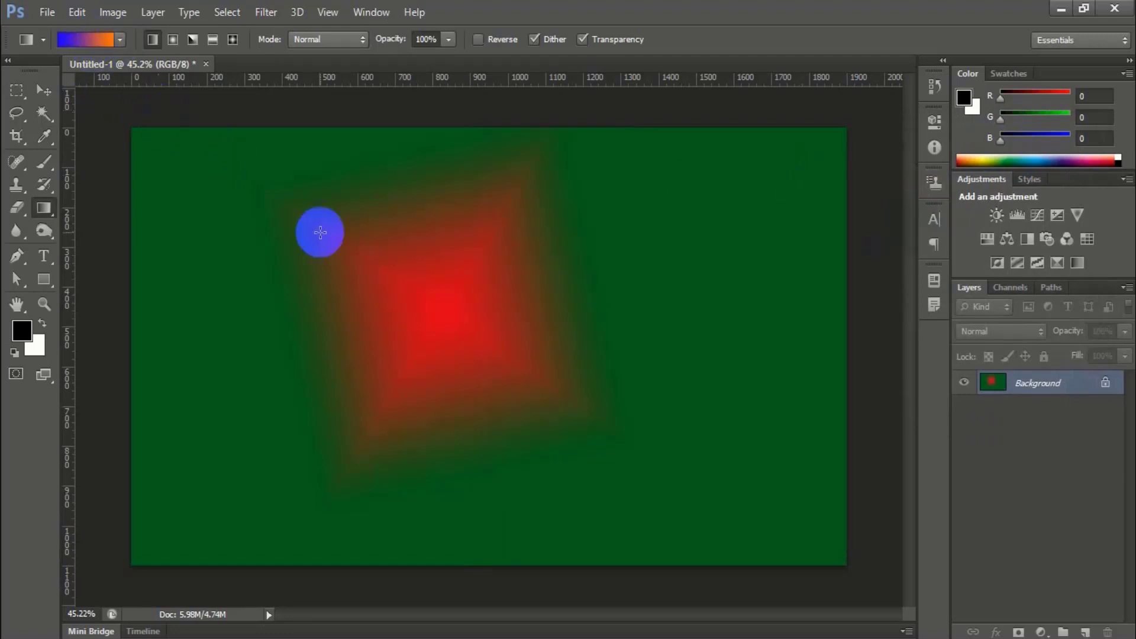
{"action": "left_click_drag", "start_coordinate": [279, 214], "coordinate": [677, 446]}
{"action": "left_click_drag", "start_coordinate": [325, 261], "coordinate": [605, 423]}
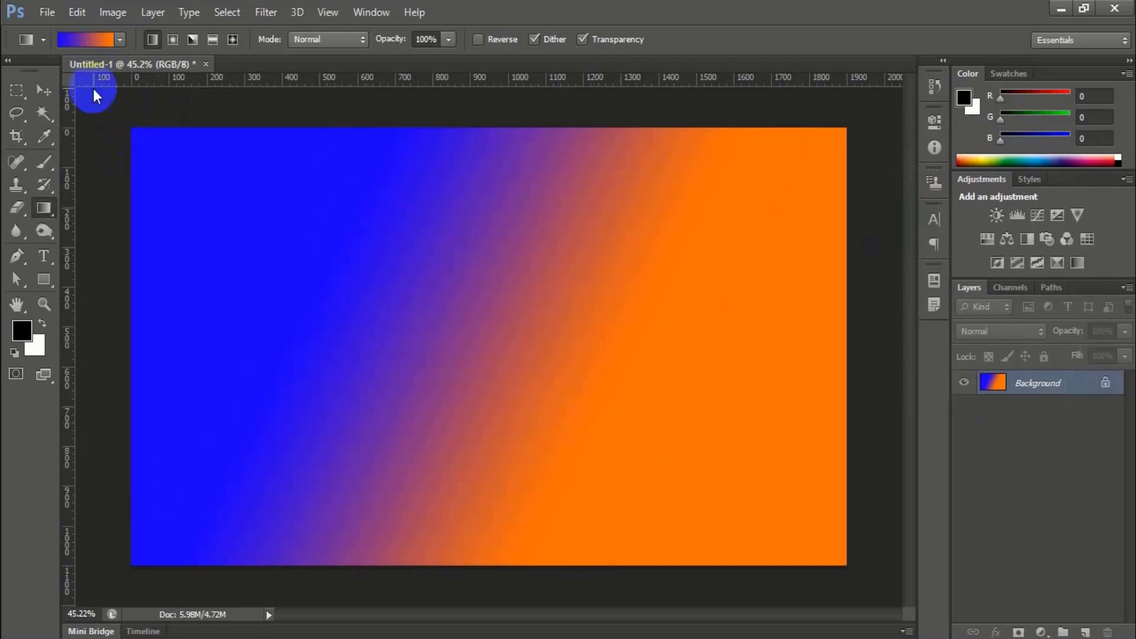
Reopen the gradient for editing and add two black color stops between blue and orange, at 37% and 72%.
{"action": "left_click", "coordinate": [86, 40]}
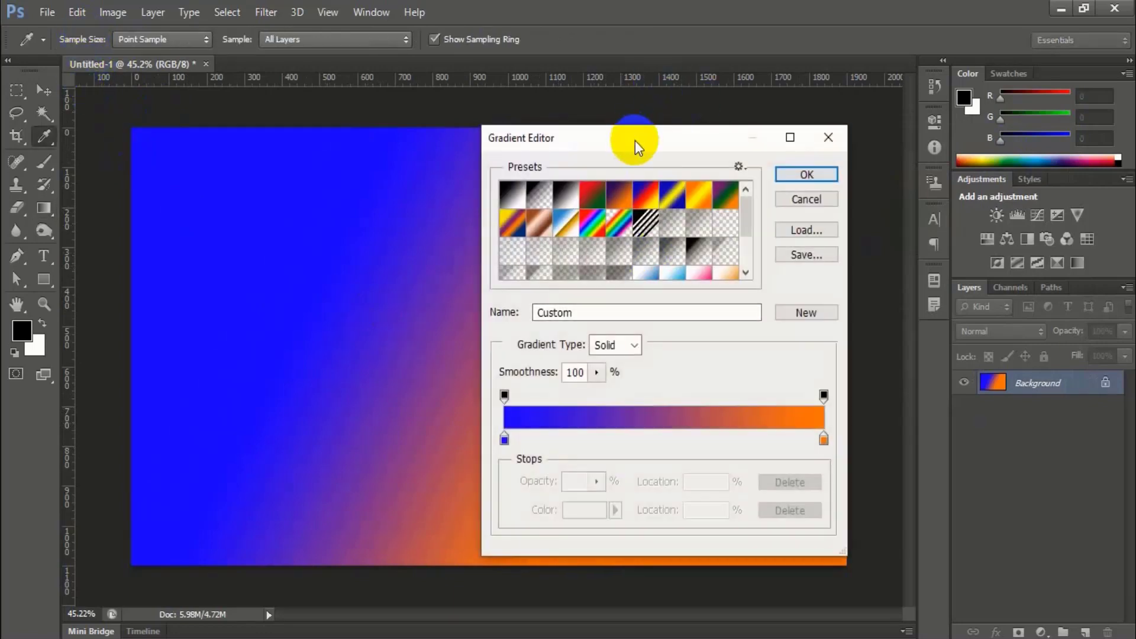
{"action": "left_click_drag", "start_coordinate": [634, 140], "coordinate": [551, 115]}
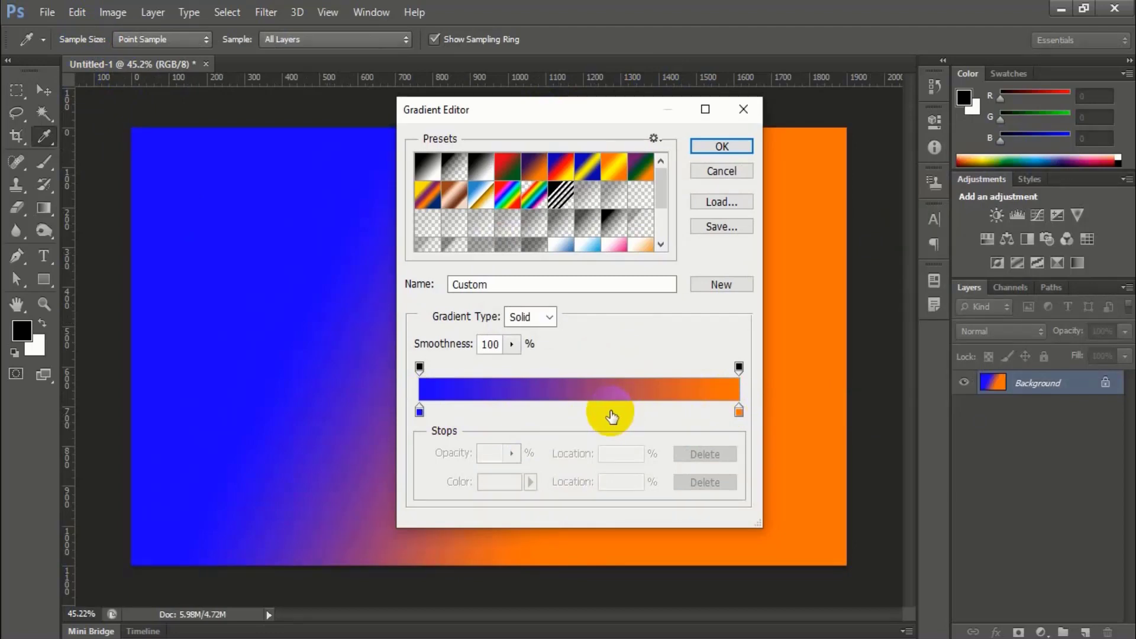
{"action": "left_click", "coordinate": [481, 408]}
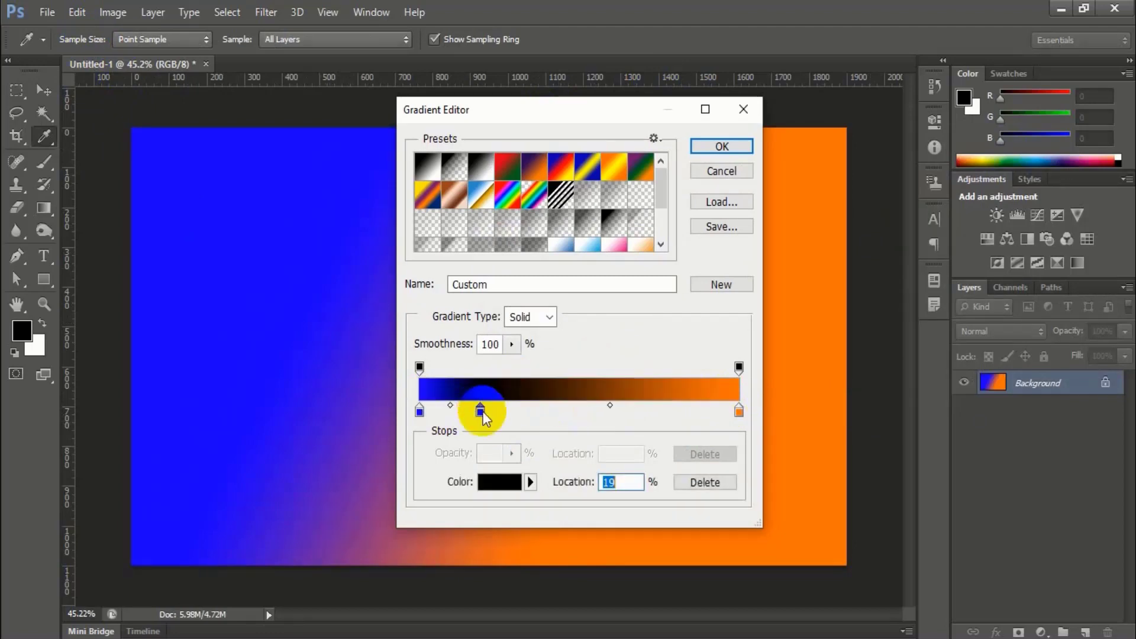
{"action": "left_click_drag", "start_coordinate": [481, 414], "coordinate": [537, 413]}
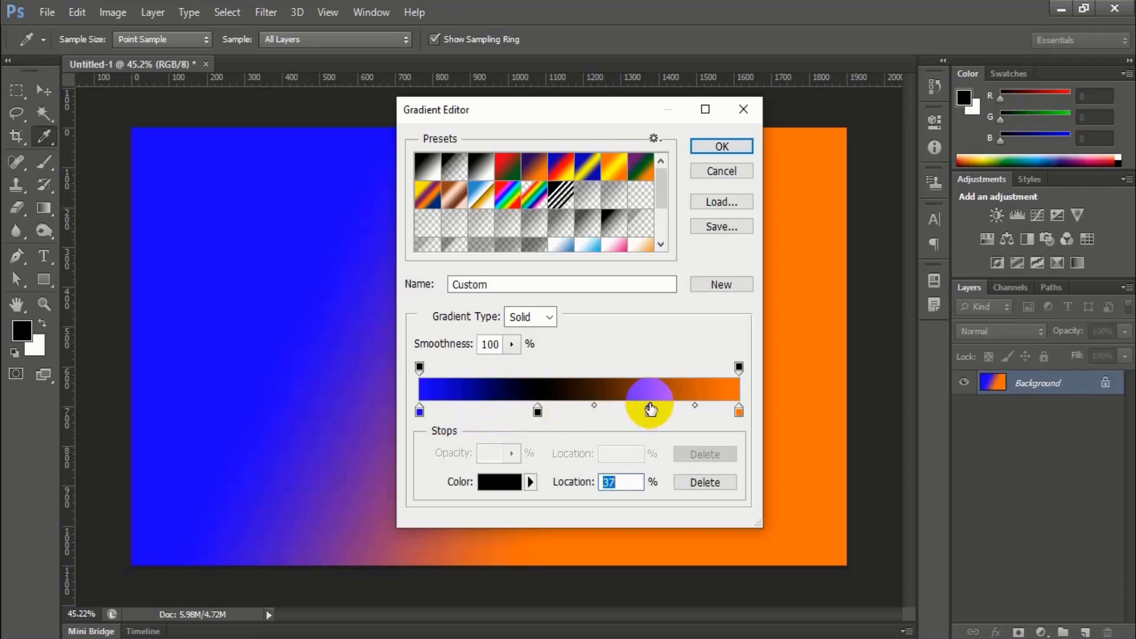
{"action": "mouse_move", "coordinate": [651, 408]}
{"action": "left_mouse_down"}
{"action": "mouse_move", "coordinate": [621, 406]}
{"action": "mouse_move", "coordinate": [651, 408]}
{"action": "left_mouse_up"}
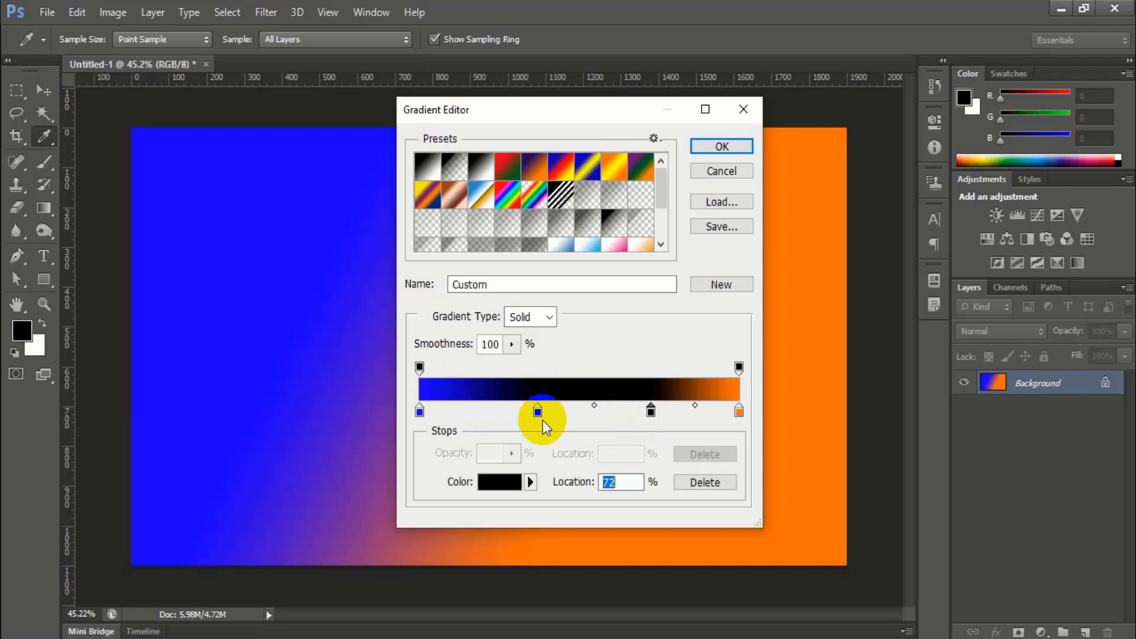
Shift the first black stop to 32%, delete it, and move the remaining black stop to 49%.
{"action": "left_click_drag", "start_coordinate": [537, 412], "coordinate": [522, 411]}
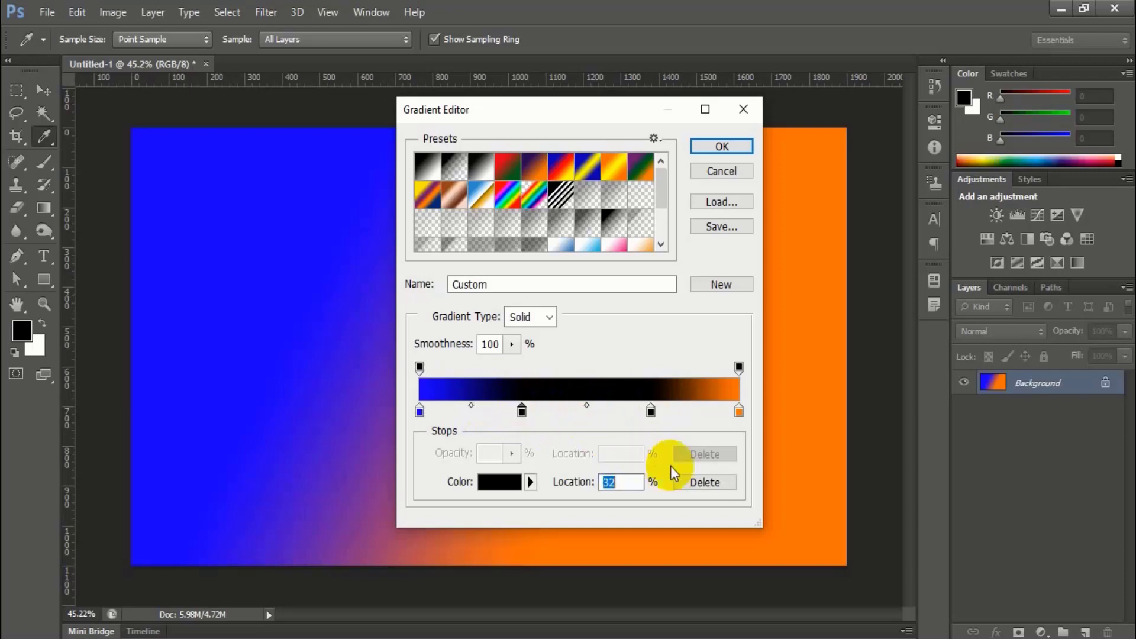
{"action": "left_click", "coordinate": [701, 481]}
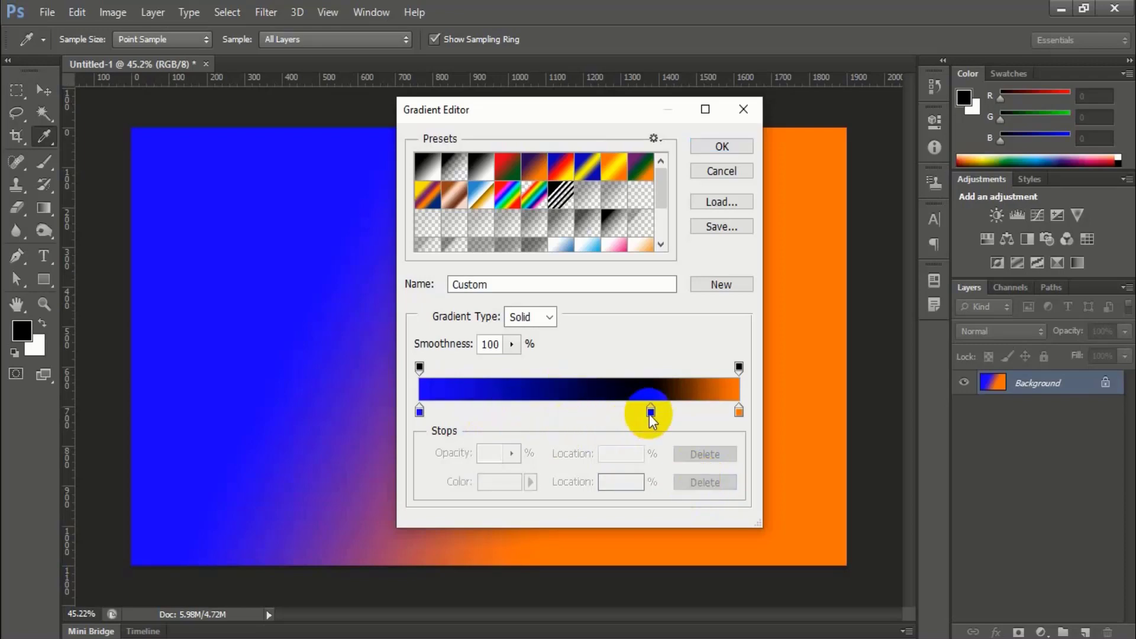
{"action": "left_click_drag", "start_coordinate": [649, 415], "coordinate": [574, 414]}
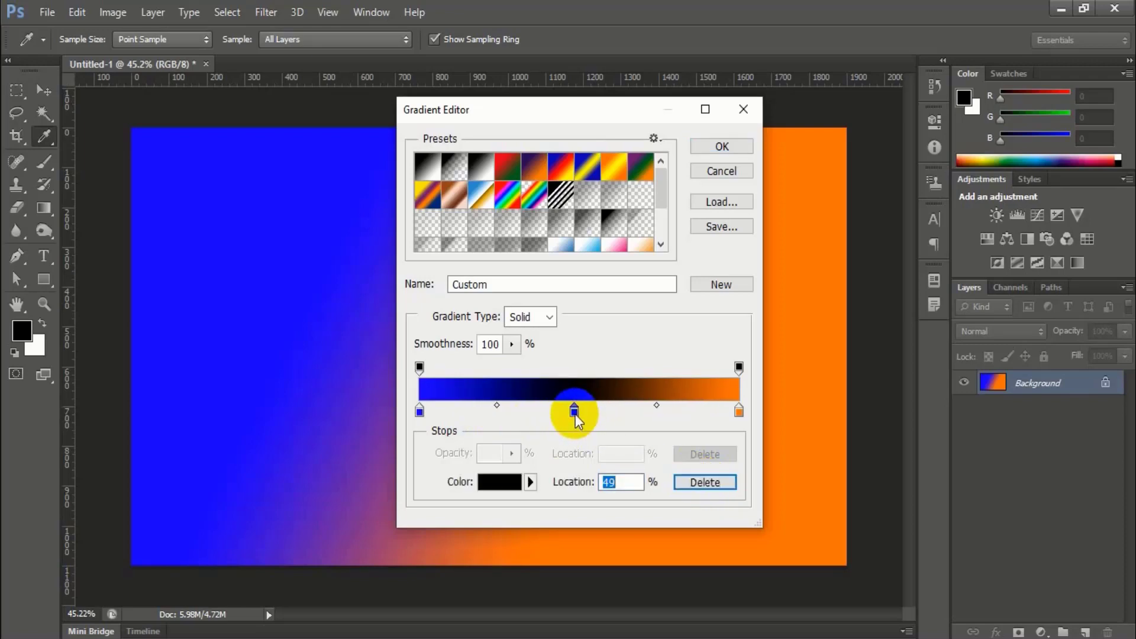
Change the middle black color stop to red ff0000.
{"action": "double_click", "coordinate": [574, 411]}
{"action": "left_click", "coordinate": [851, 168]}
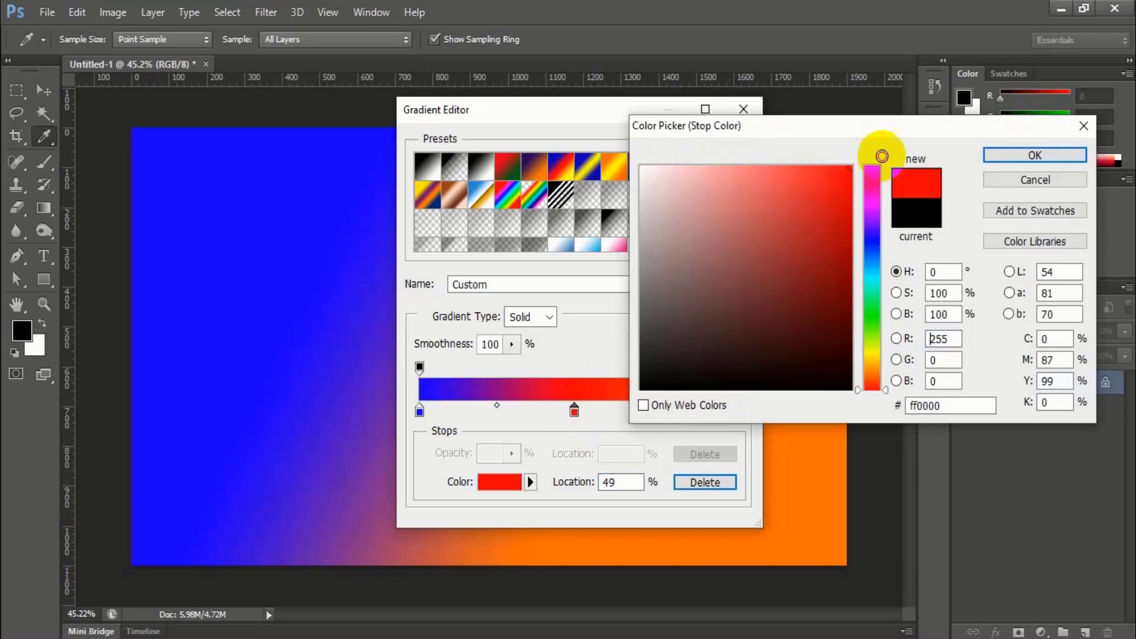
{"action": "left_click", "coordinate": [1026, 156]}
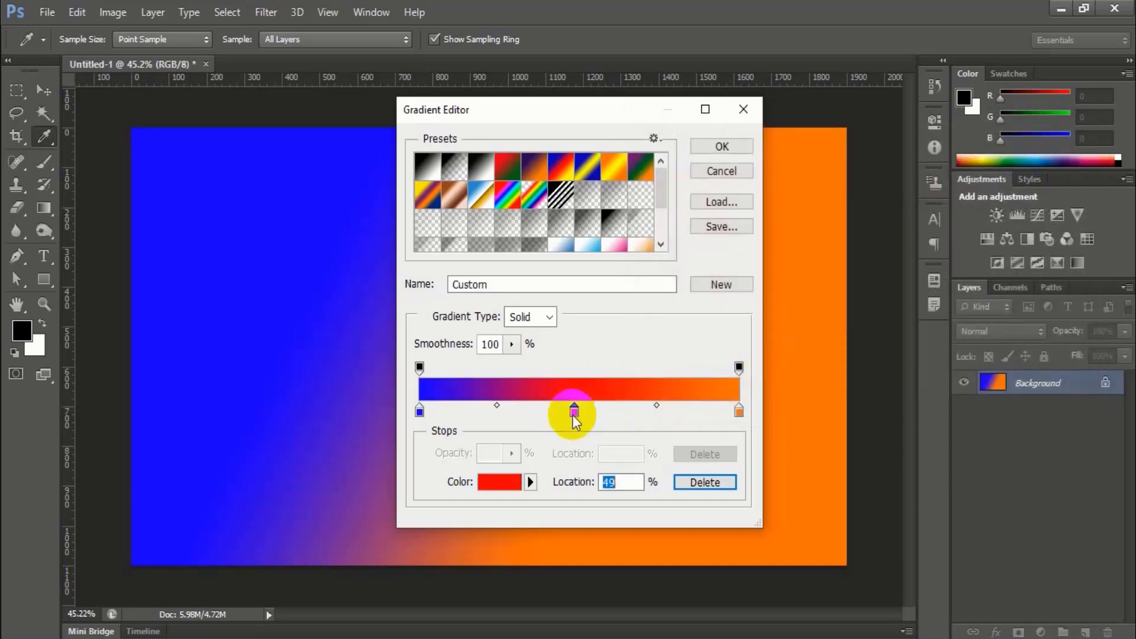
Check the locations of the blue and orange end stops, set the red middle stop's location to 50%, and accept the gradient.
{"action": "mouse_move", "coordinate": [419, 411]}
{"action": "left_mouse_down"}
{"action": "mouse_move", "coordinate": [464, 407]}
{"action": "mouse_move", "coordinate": [399, 407]}
{"action": "left_mouse_up"}
{"action": "double_click", "coordinate": [608, 482]}
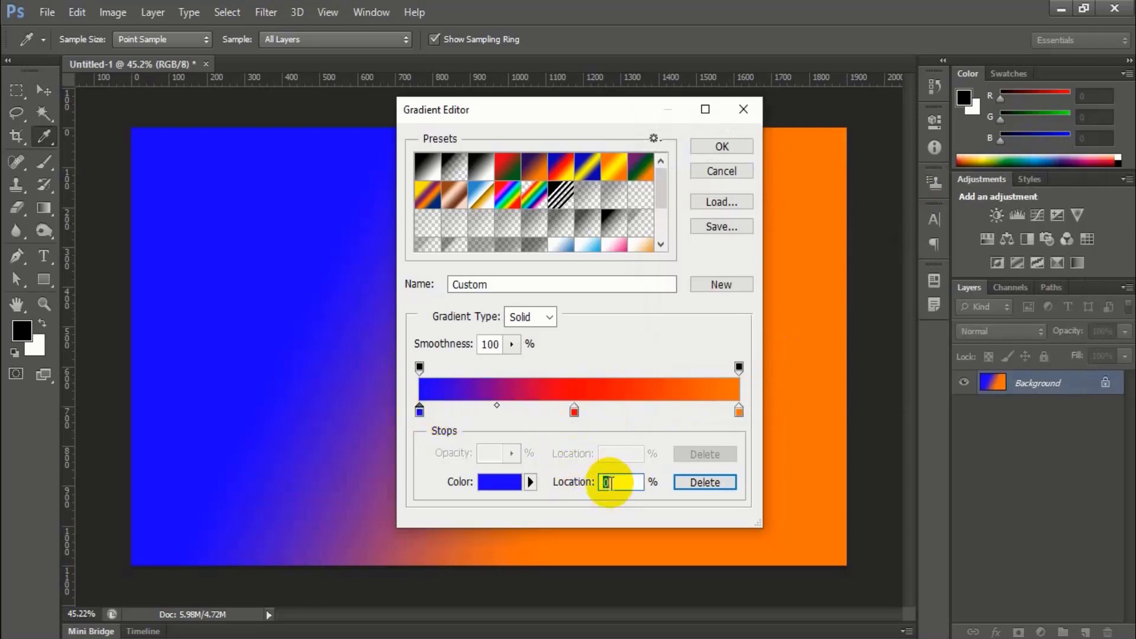
{"action": "left_click", "coordinate": [739, 413]}
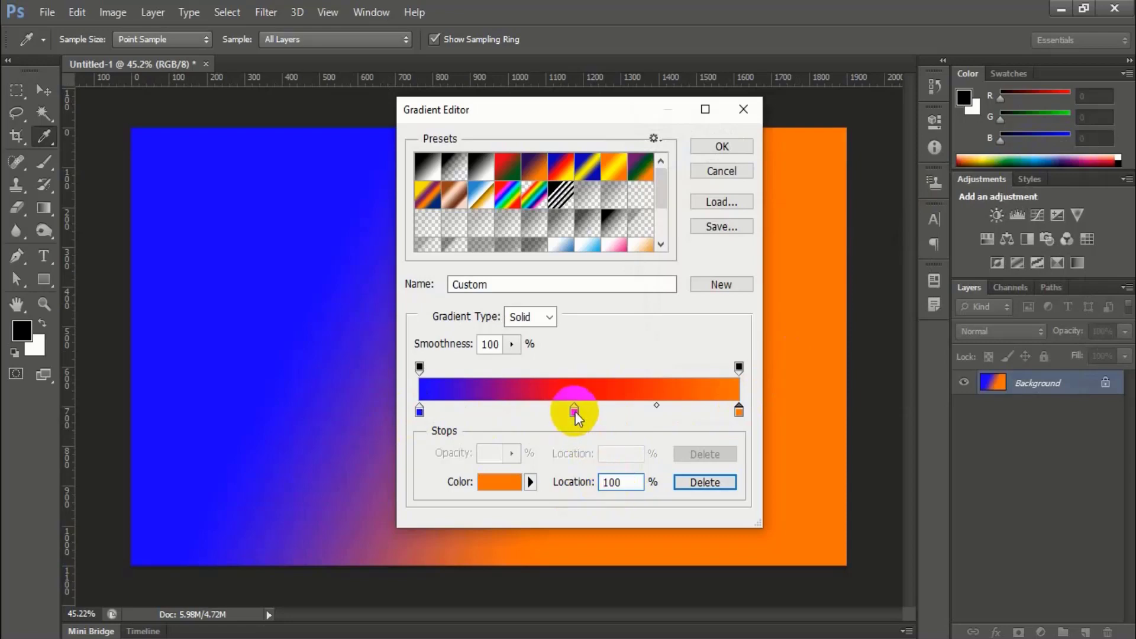
{"action": "left_click_drag", "start_coordinate": [575, 410], "coordinate": [608, 417]}
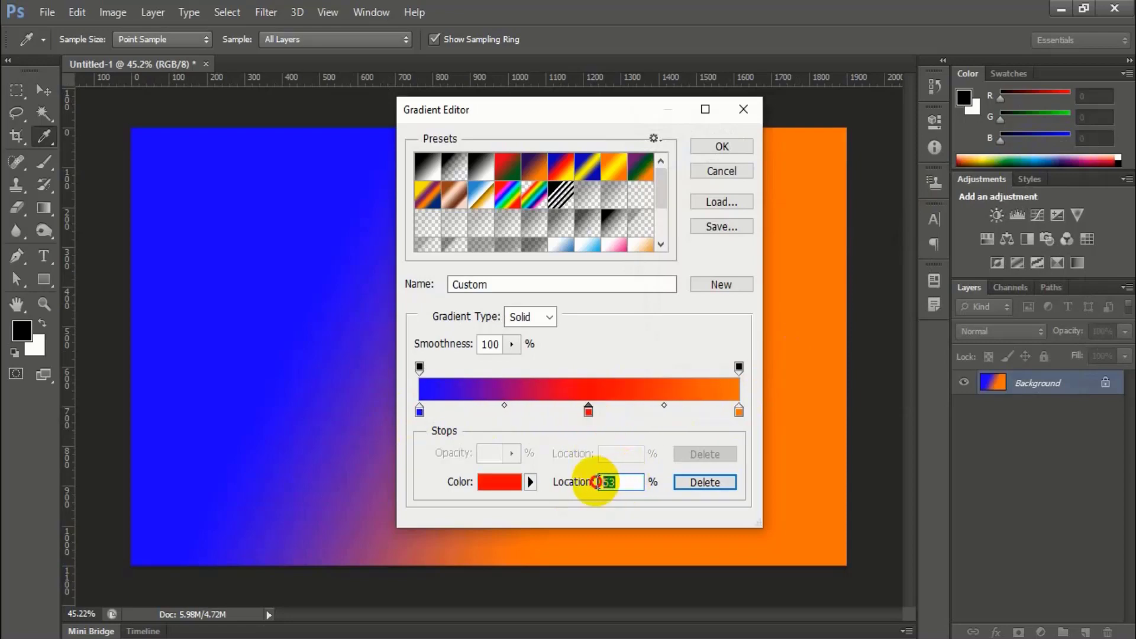
{"action": "type", "text": "50"}
{"action": "key", "text": "Return"}
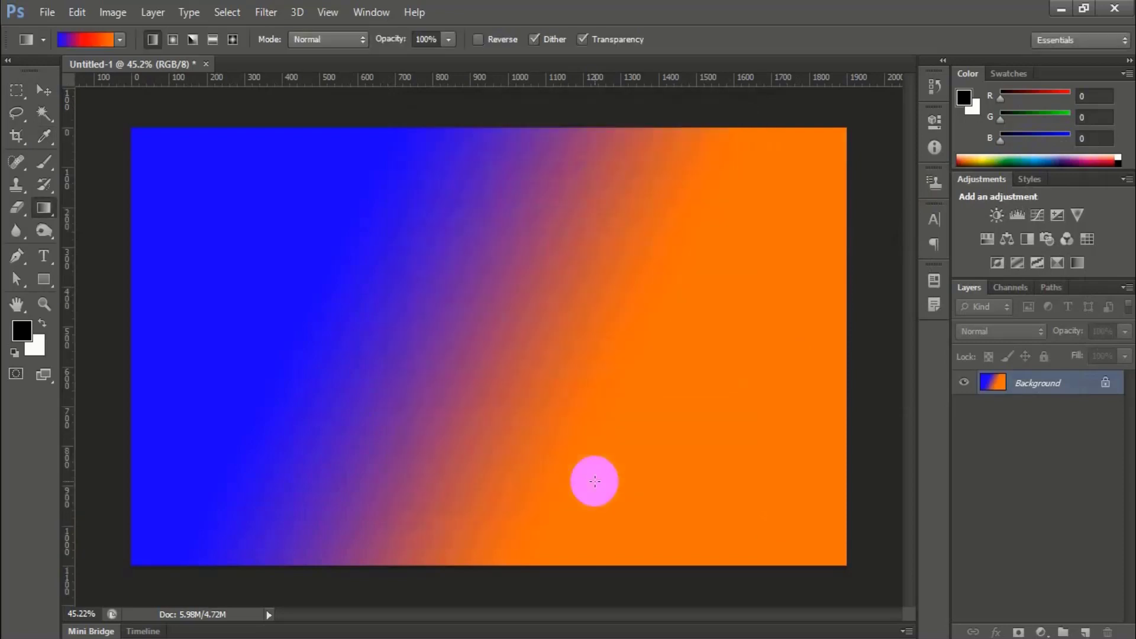
Reopen the gradient, add a red color stop on each side of the 50% stop to widen the red band, and accept it.
{"action": "left_click", "coordinate": [93, 37]}
{"action": "left_click", "coordinate": [579, 410]}
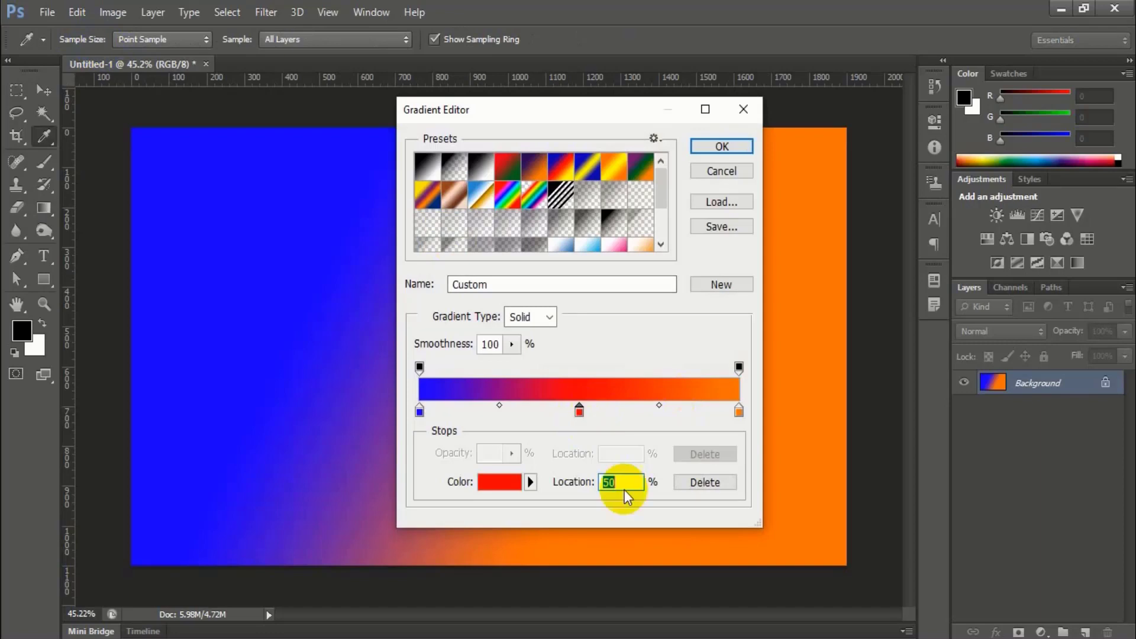
{"action": "double_click", "coordinate": [605, 482]}
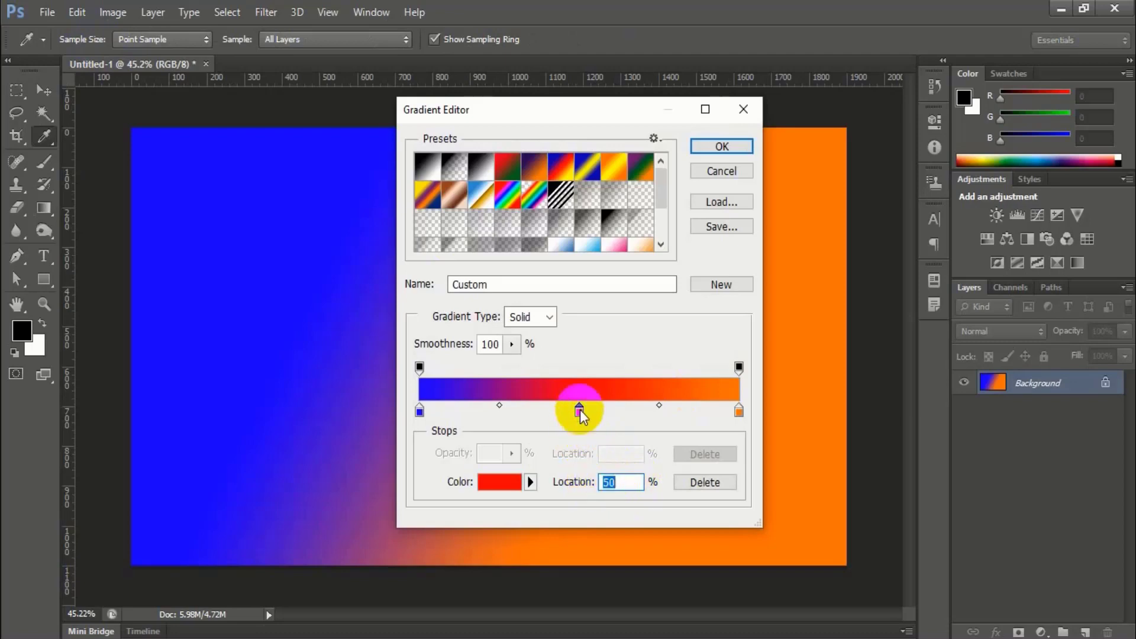
{"action": "left_click", "coordinate": [528, 410]}
{"action": "left_click", "coordinate": [644, 410]}
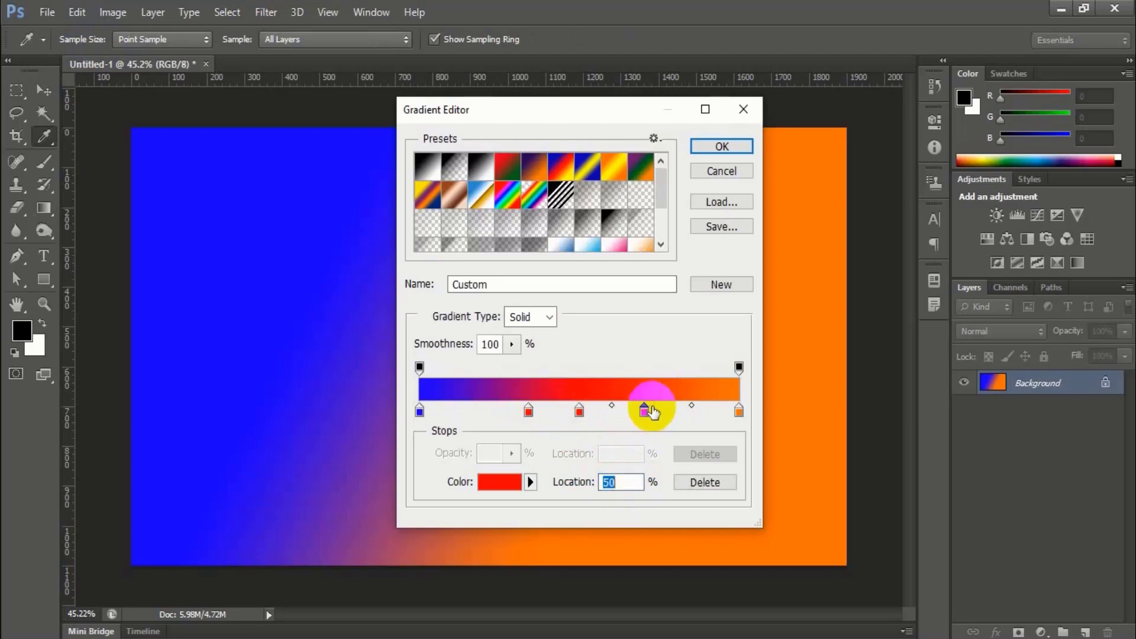
{"action": "left_click", "coordinate": [722, 146]}
Fill the Background layer with diagonal blue-red-orange linear gradients running from upper left to lower right, and switch the gradient type to radial.
{"action": "left_click_drag", "start_coordinate": [417, 245], "coordinate": [726, 494]}
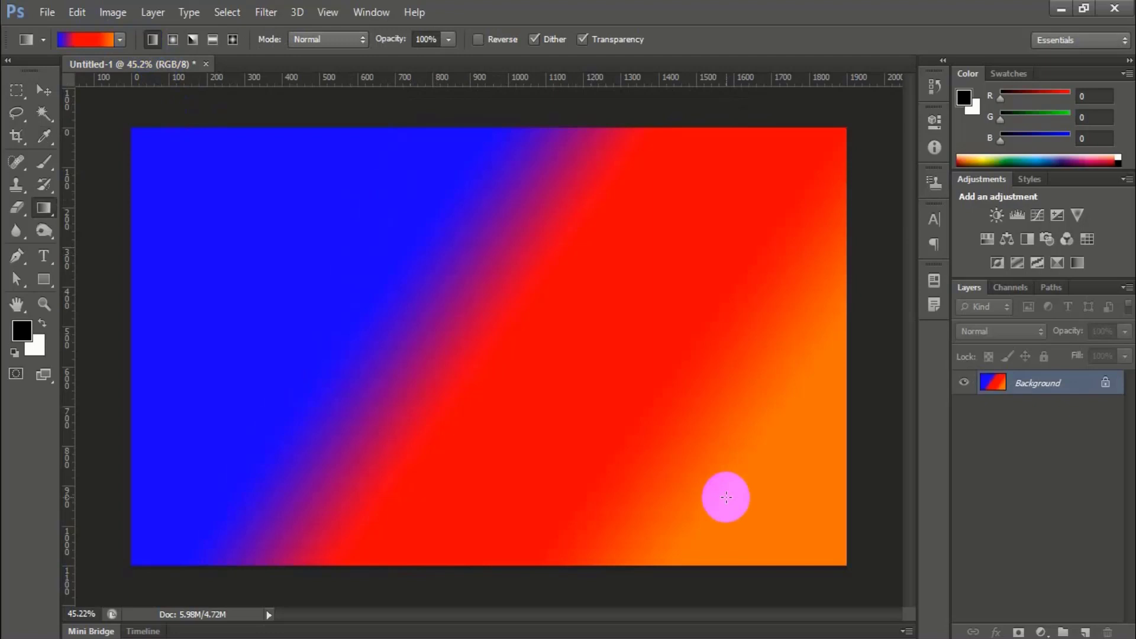
{"action": "left_click_drag", "start_coordinate": [316, 250], "coordinate": [689, 462]}
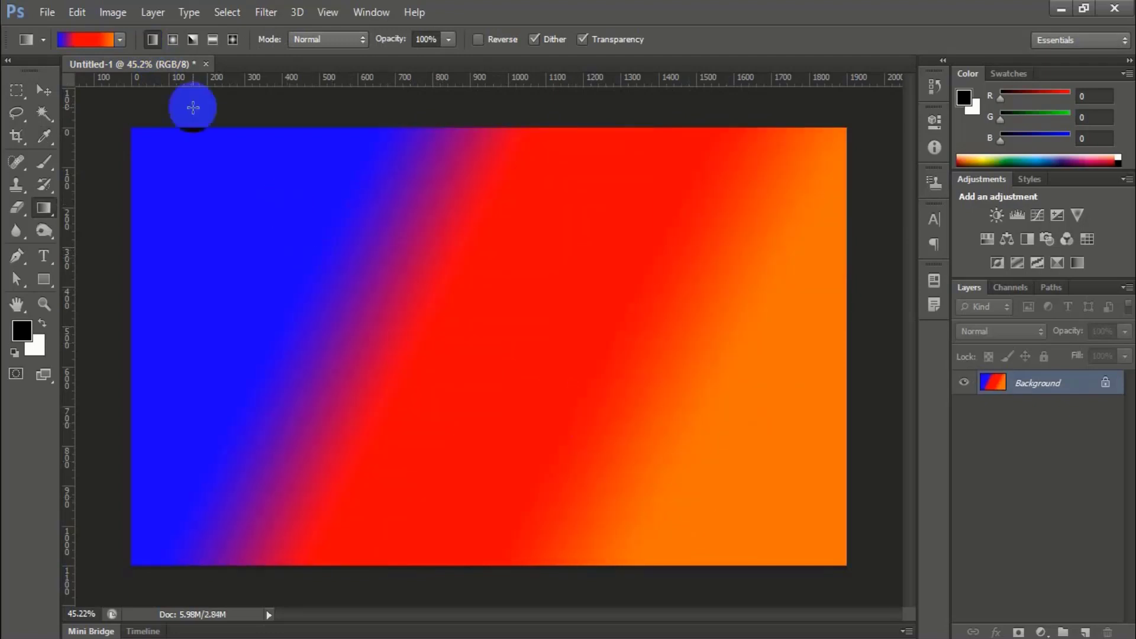
{"action": "left_click", "coordinate": [172, 39]}
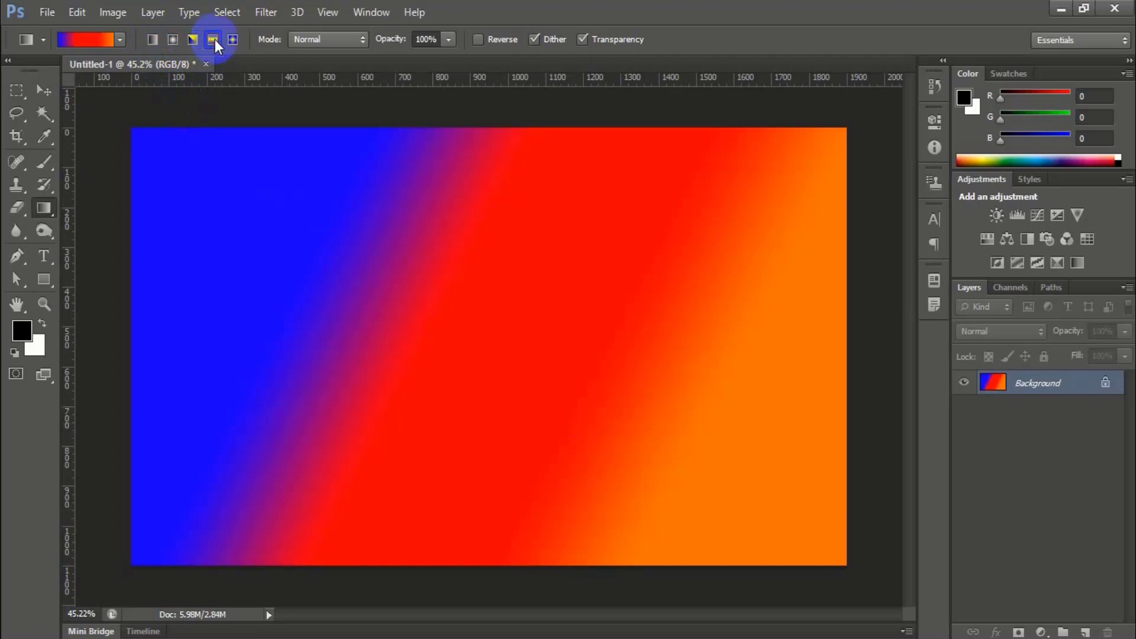
Draw diamond blue-red-orange gradients outward from near the canvas center, and fill the Background layer with white.
{"action": "left_click_drag", "start_coordinate": [473, 291], "coordinate": [675, 435]}
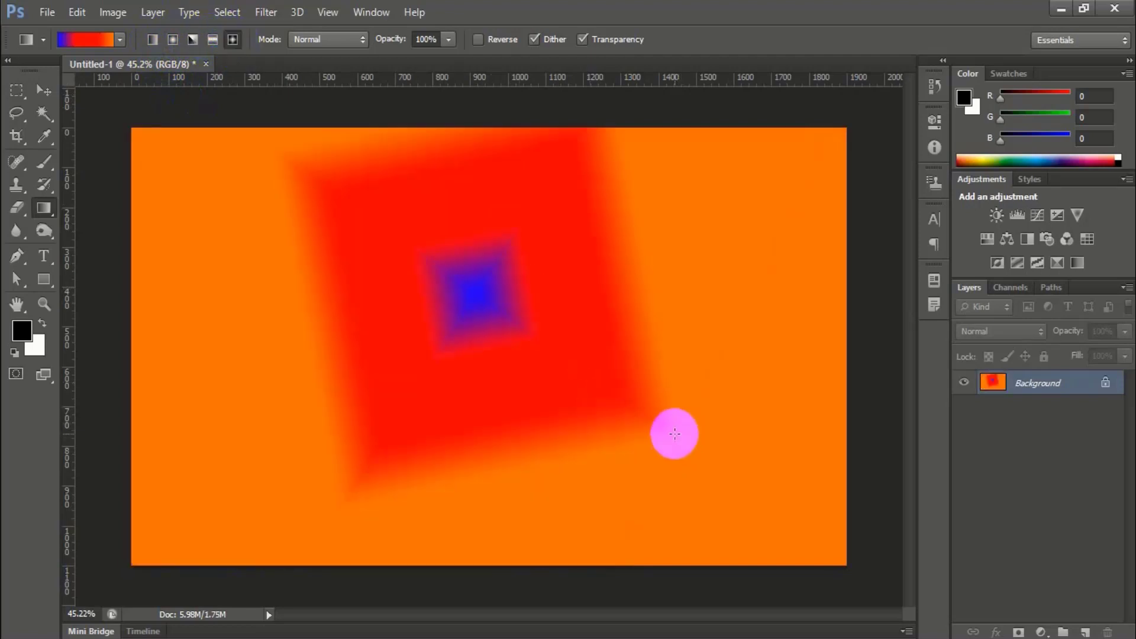
{"action": "left_click_drag", "start_coordinate": [497, 362], "coordinate": [696, 496]}
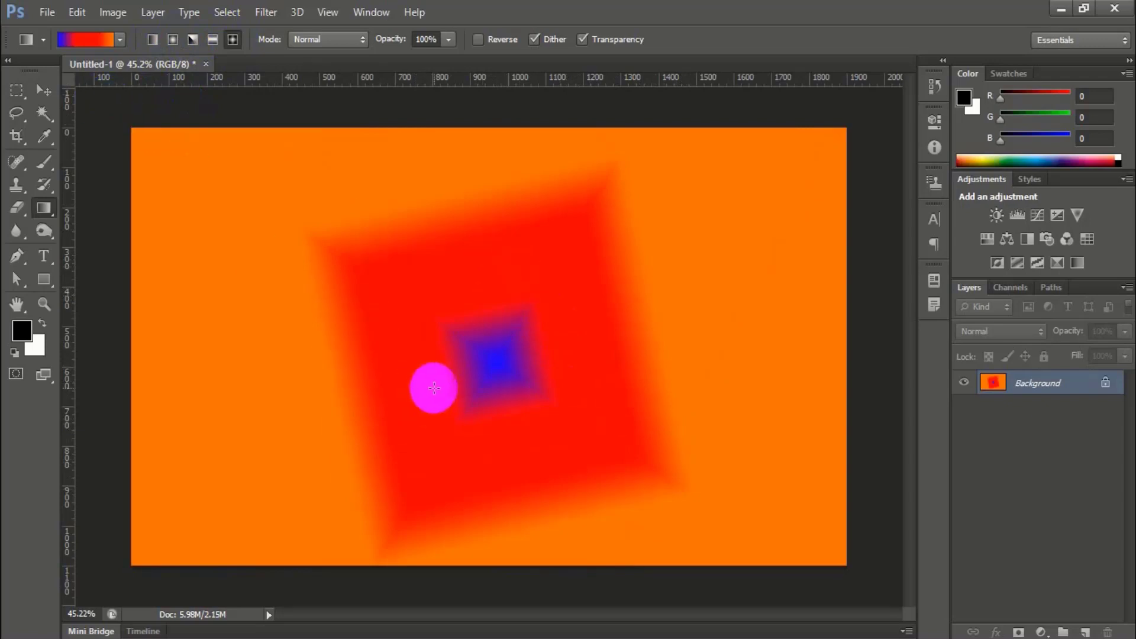
{"action": "key", "text": "ctrl+BackSpace"}
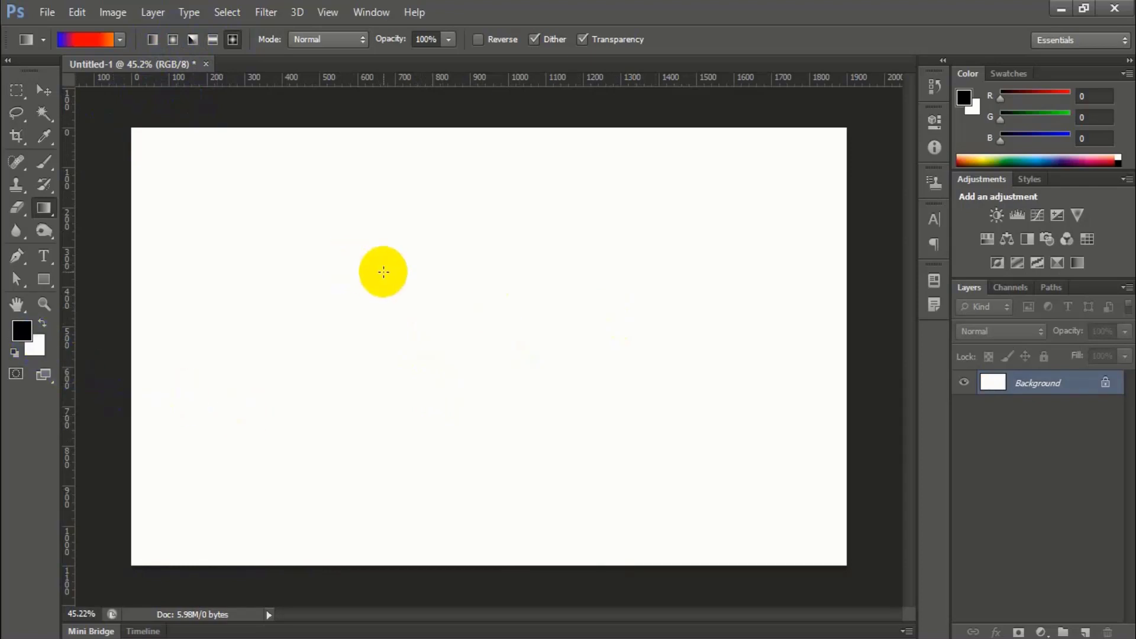
{"action": "left_click", "coordinate": [95, 39]}
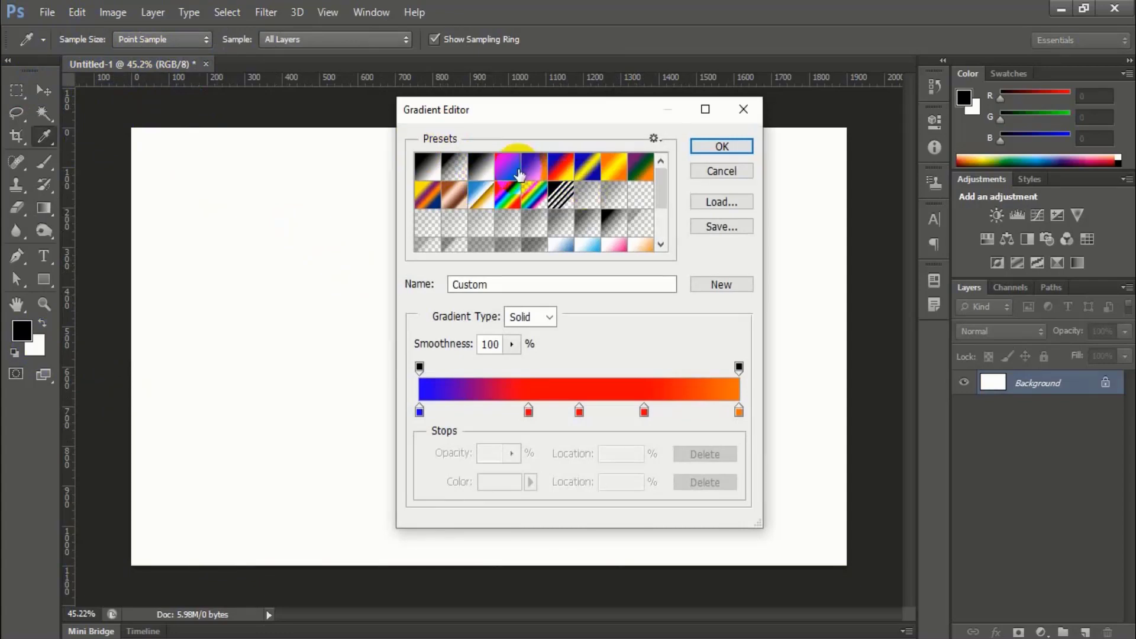
{"action": "left_click", "coordinate": [743, 109]}
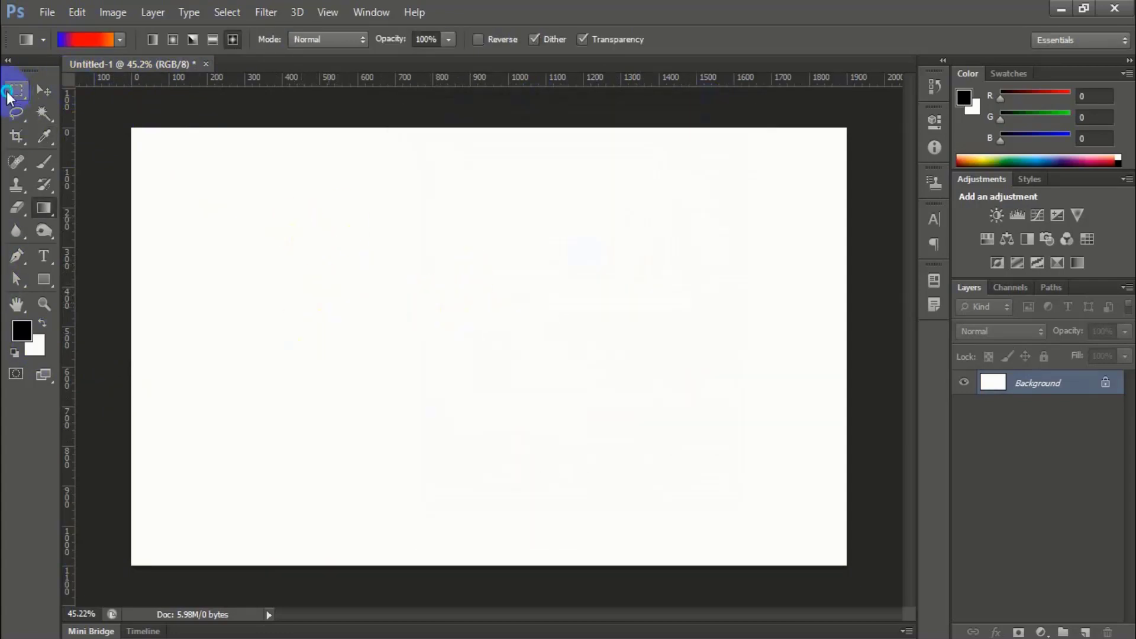
Make a rectangular marquee selection about 590 by 690 px in the left half of the canvas.
{"action": "left_click_drag", "start_coordinate": [9, 93], "coordinate": [91, 90]}
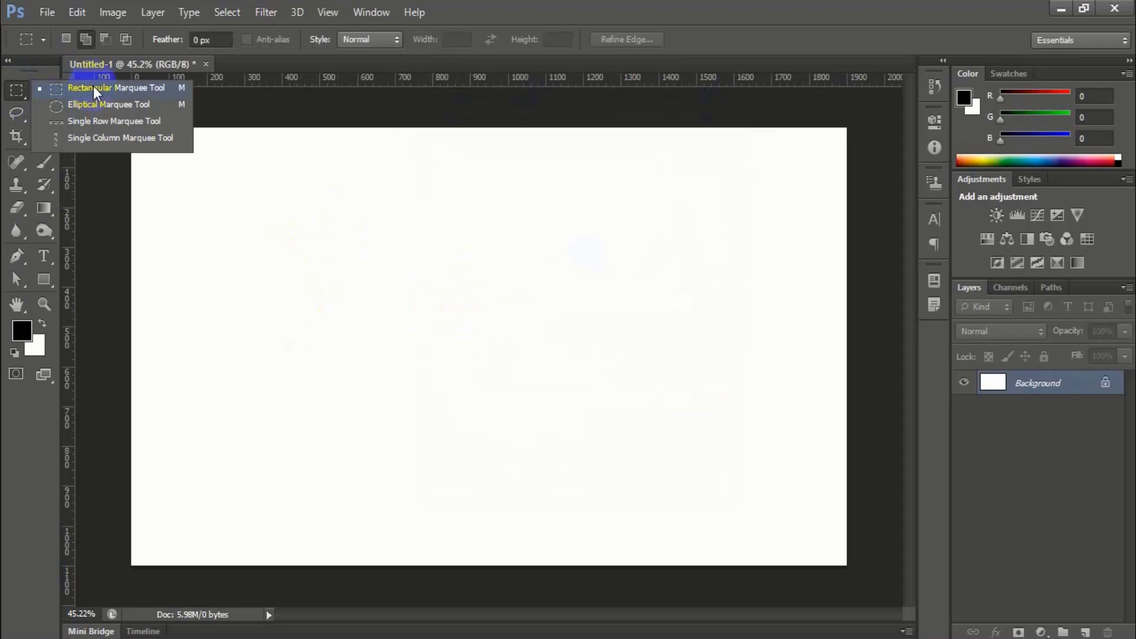
{"action": "left_click", "coordinate": [94, 87]}
{"action": "left_click_drag", "start_coordinate": [279, 214], "coordinate": [500, 490]}
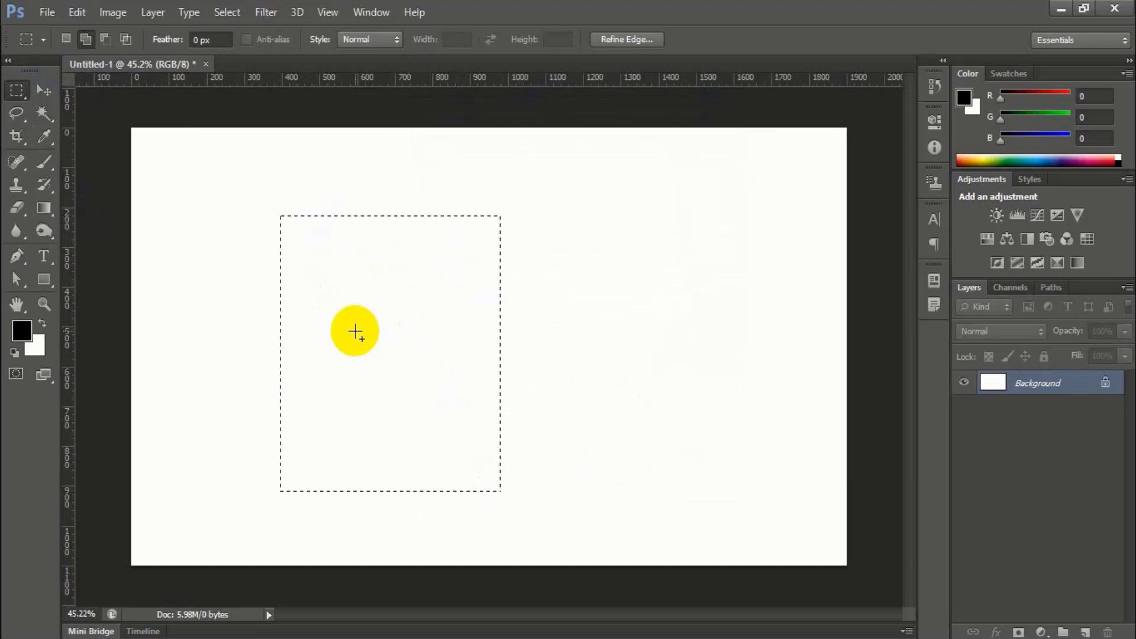
Choose the Orange, Yellow, Orange gradient preset and fill the rectangular selection with a diamond gradient running diagonally downward.
{"action": "left_click", "coordinate": [46, 207]}
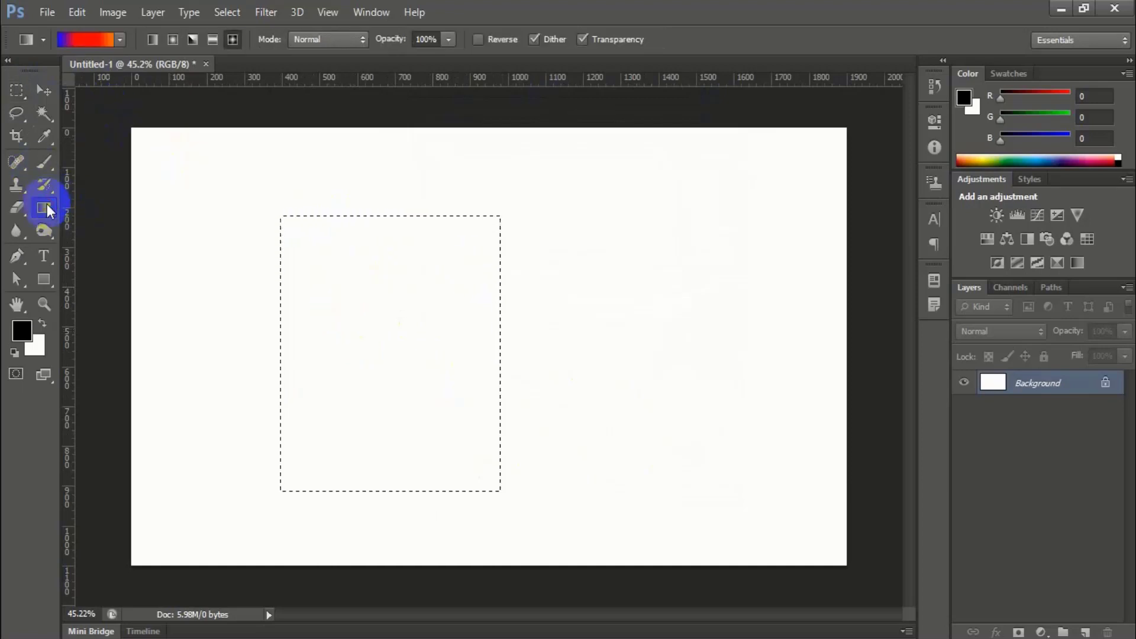
{"action": "left_click", "coordinate": [97, 38]}
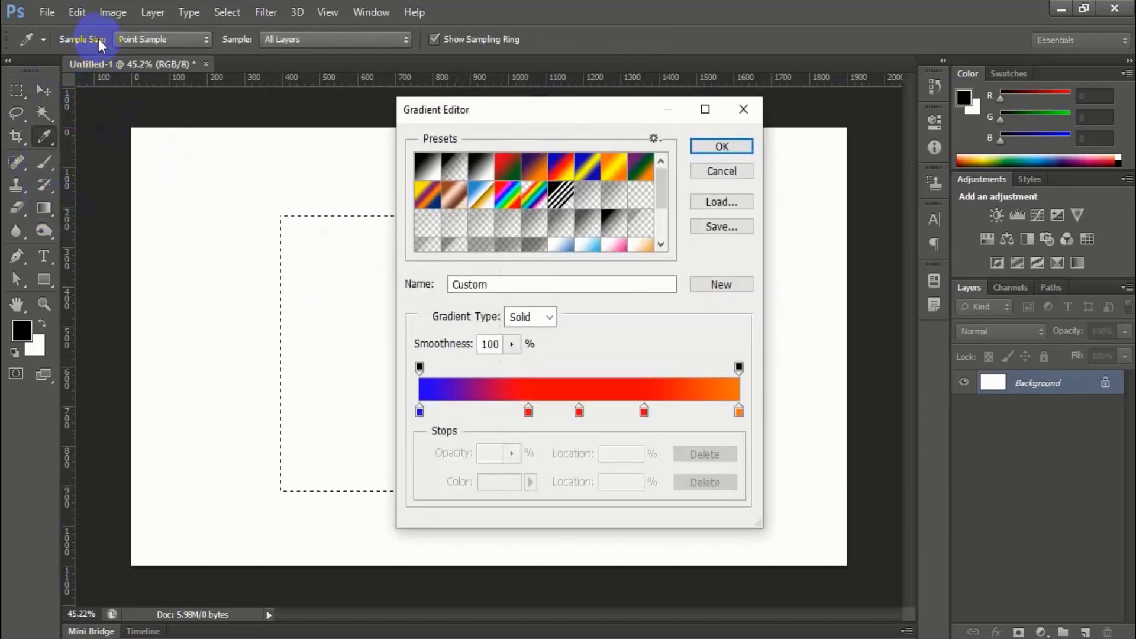
{"action": "left_click", "coordinate": [614, 167]}
{"action": "left_click", "coordinate": [719, 146]}
{"action": "left_click_drag", "start_coordinate": [358, 282], "coordinate": [471, 456]}
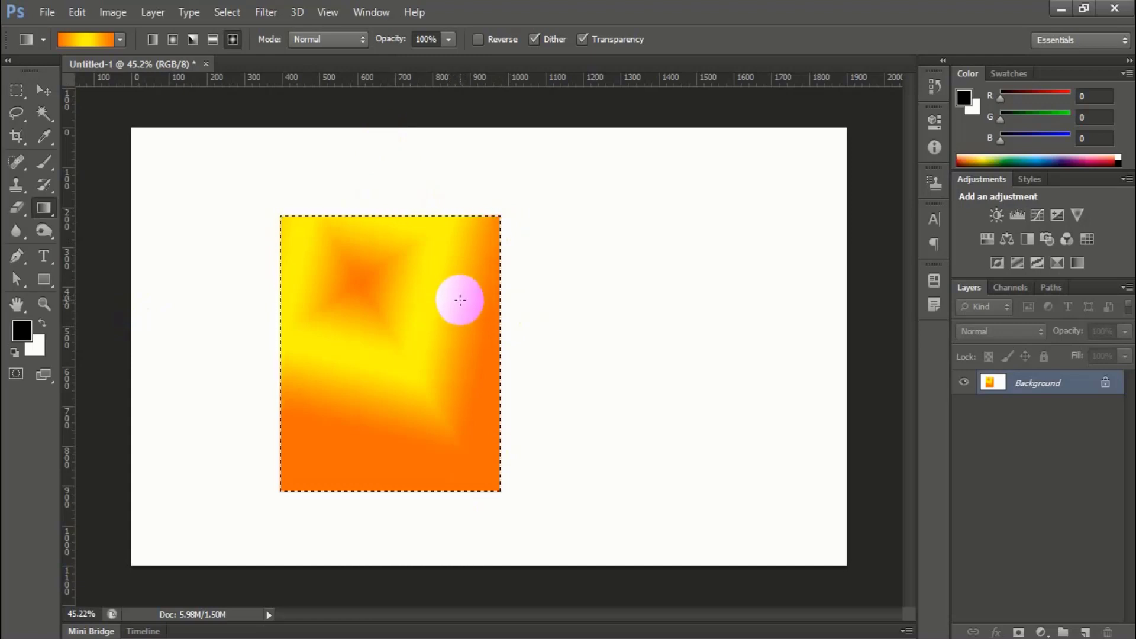
Clear the gradient from the selected rectangle on the Background layer and deselect.
{"action": "key", "text": "ctrl+x"}
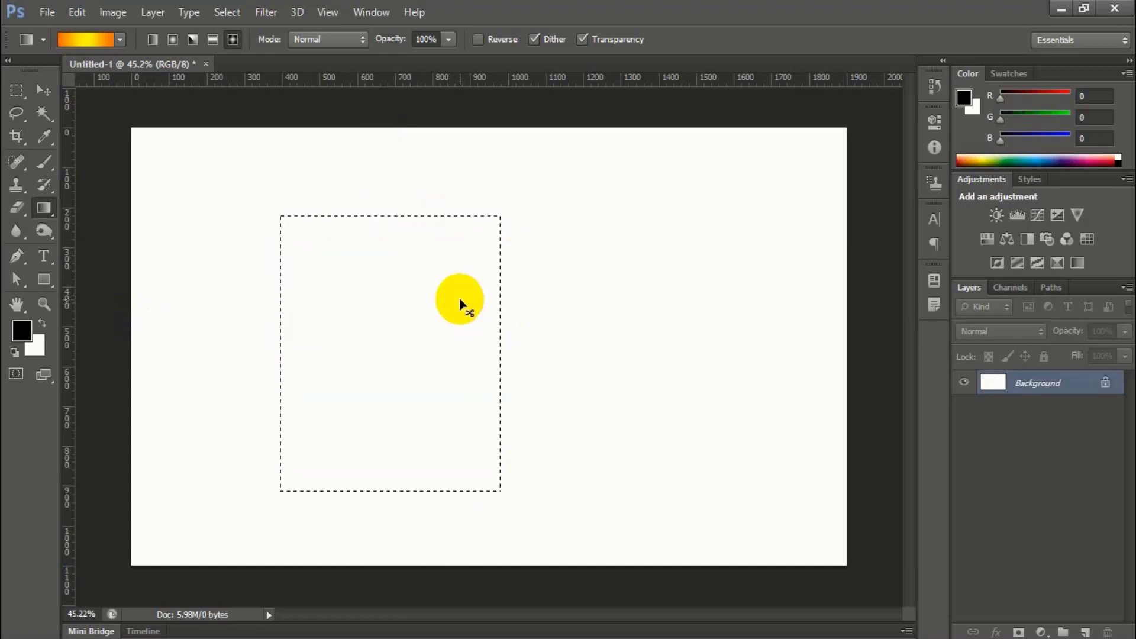
{"action": "key", "text": "ctrl+d"}
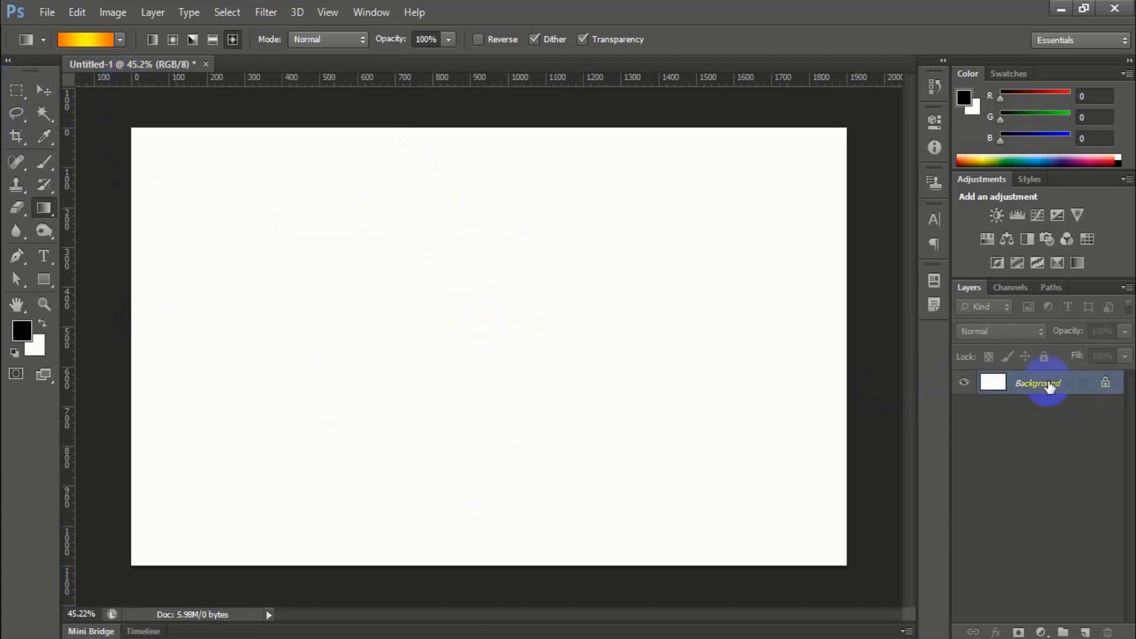
Add a new layer and fill a rectangular selection about 1150 by 640 px on it with the orange-yellow diamond gradient.
{"action": "left_click", "coordinate": [1084, 632]}
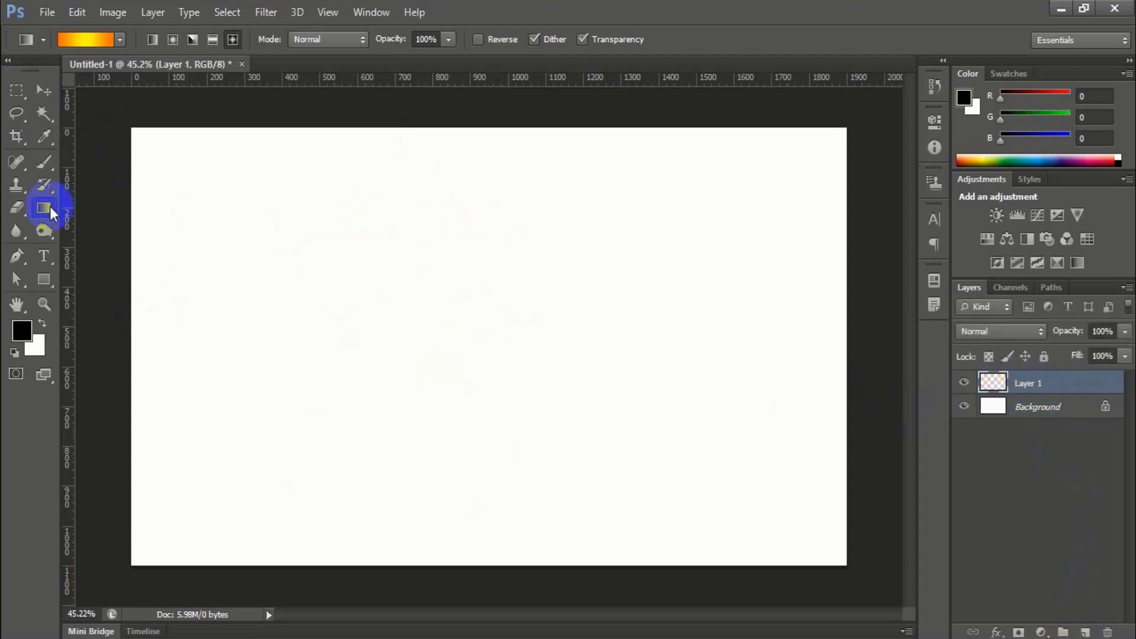
{"action": "left_click", "coordinate": [16, 90]}
{"action": "left_click_drag", "start_coordinate": [219, 207], "coordinate": [655, 463]}
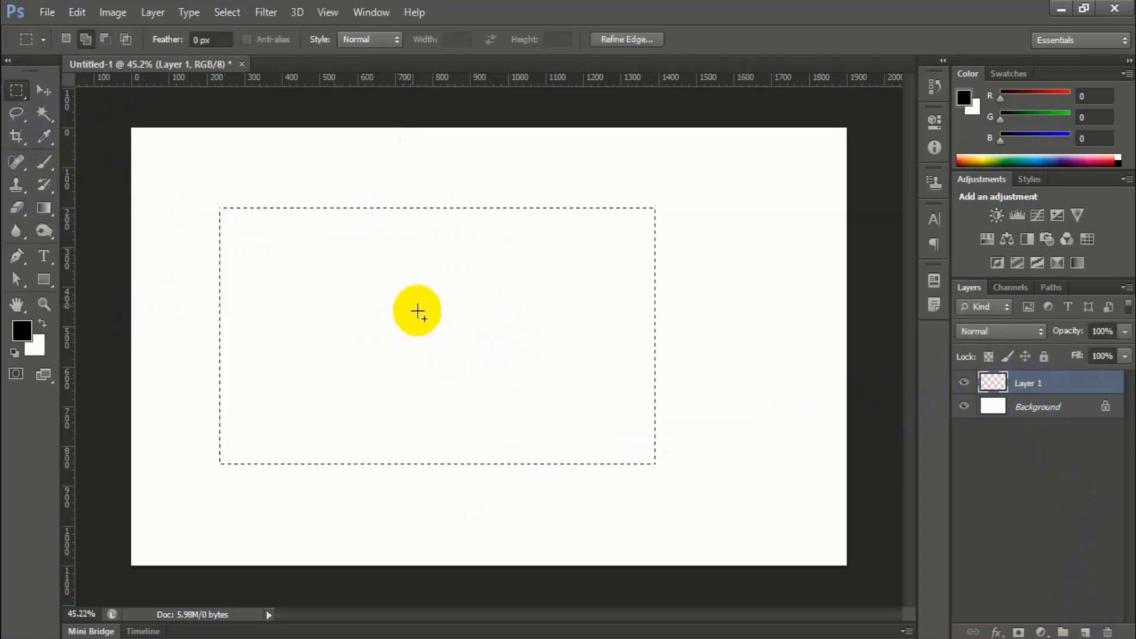
{"action": "left_click", "coordinate": [44, 207]}
{"action": "left_click_drag", "start_coordinate": [171, 244], "coordinate": [607, 421]}
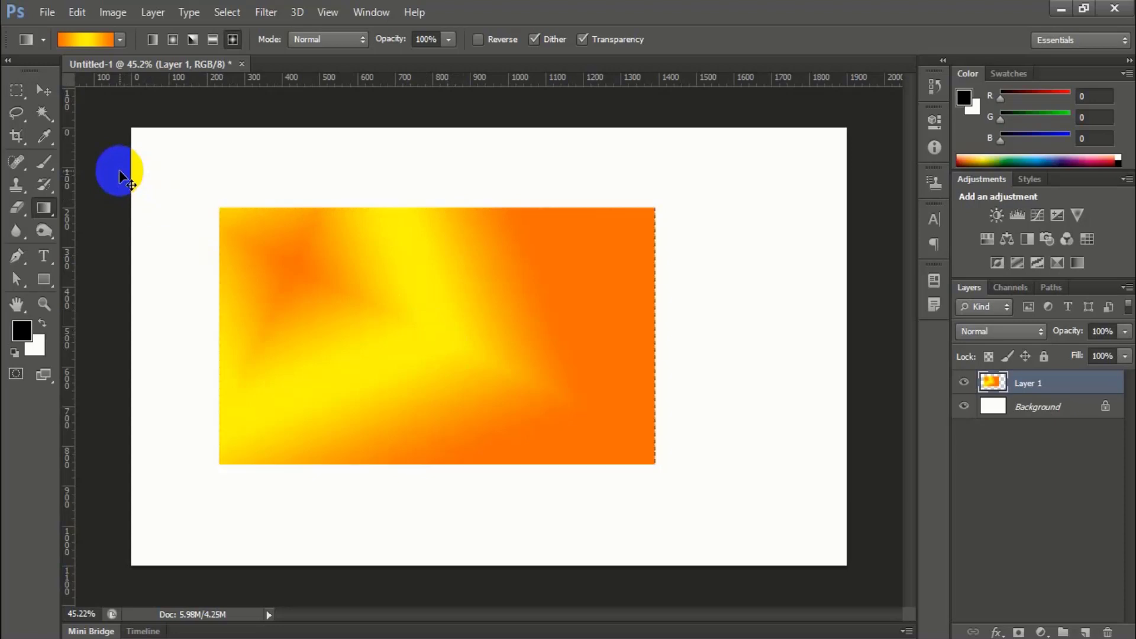
Deselect and move the gradient rectangle toward the canvas center as a separate object, and delete its layer.
{"action": "left_click", "coordinate": [43, 90]}
{"action": "key", "text": "ctrl+d"}
{"action": "left_click_drag", "start_coordinate": [430, 324], "coordinate": [518, 372]}
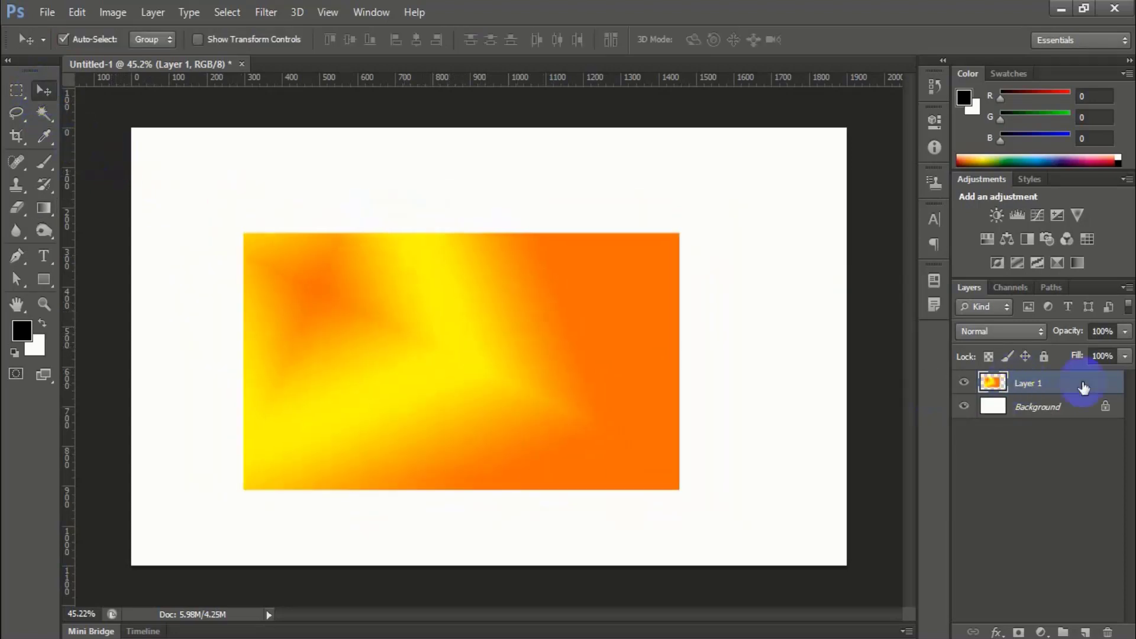
{"action": "key", "text": "Delete"}
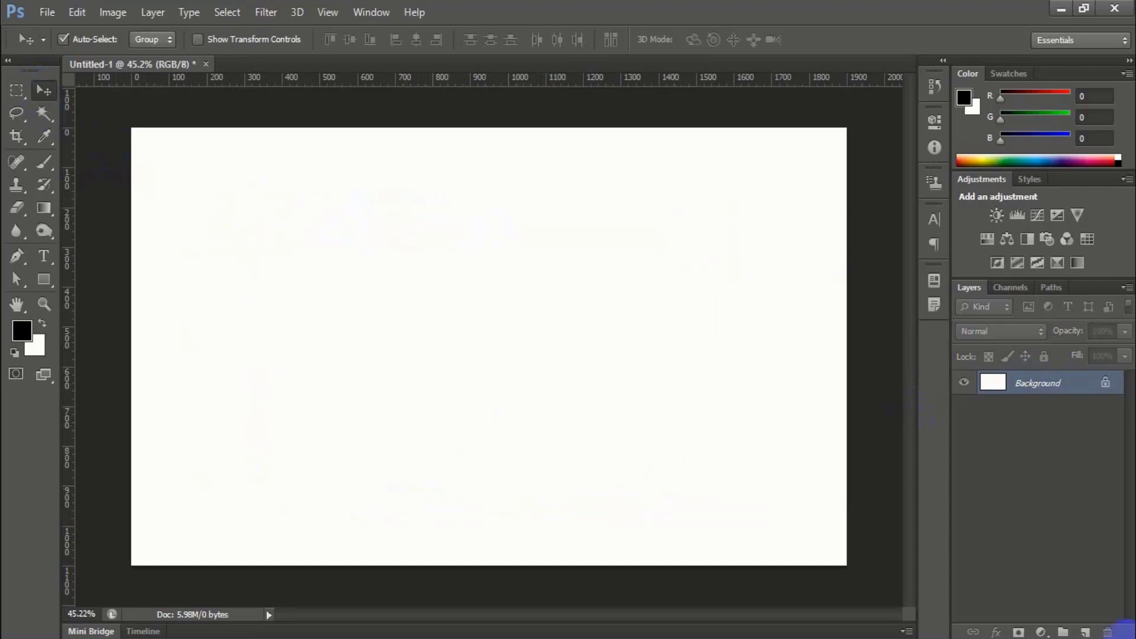
Add a new layer and make an elliptical marquee selection about 880 by 590 px near the canvas center.
{"action": "left_click", "coordinate": [1085, 632]}
{"action": "left_click", "coordinate": [17, 89]}
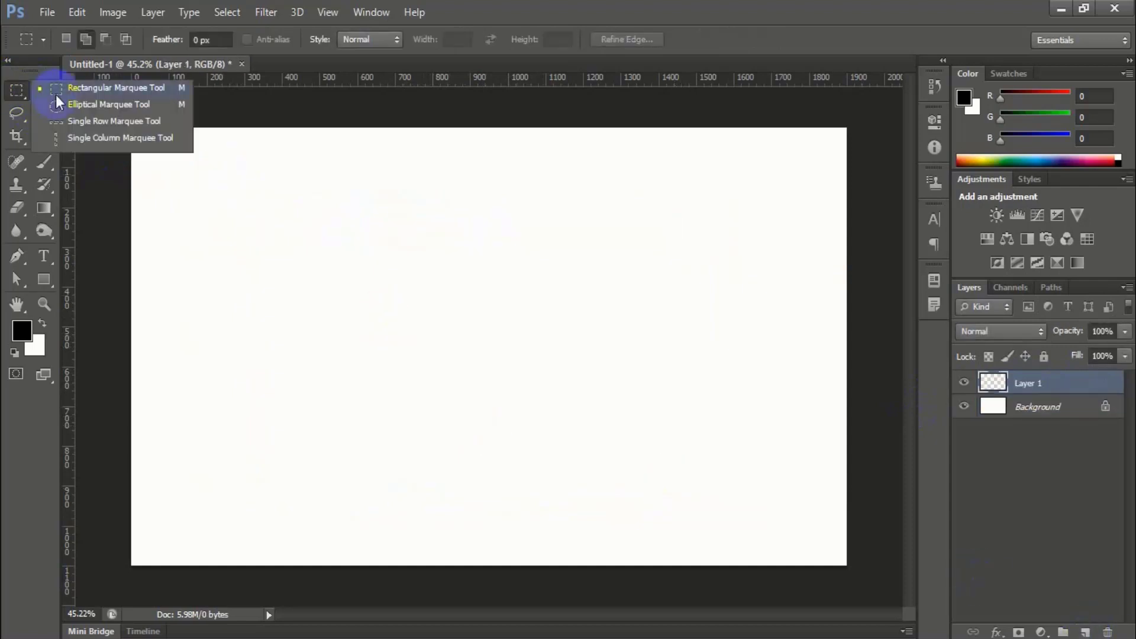
{"action": "left_click", "coordinate": [120, 104]}
{"action": "left_click_drag", "start_coordinate": [297, 257], "coordinate": [629, 489]}
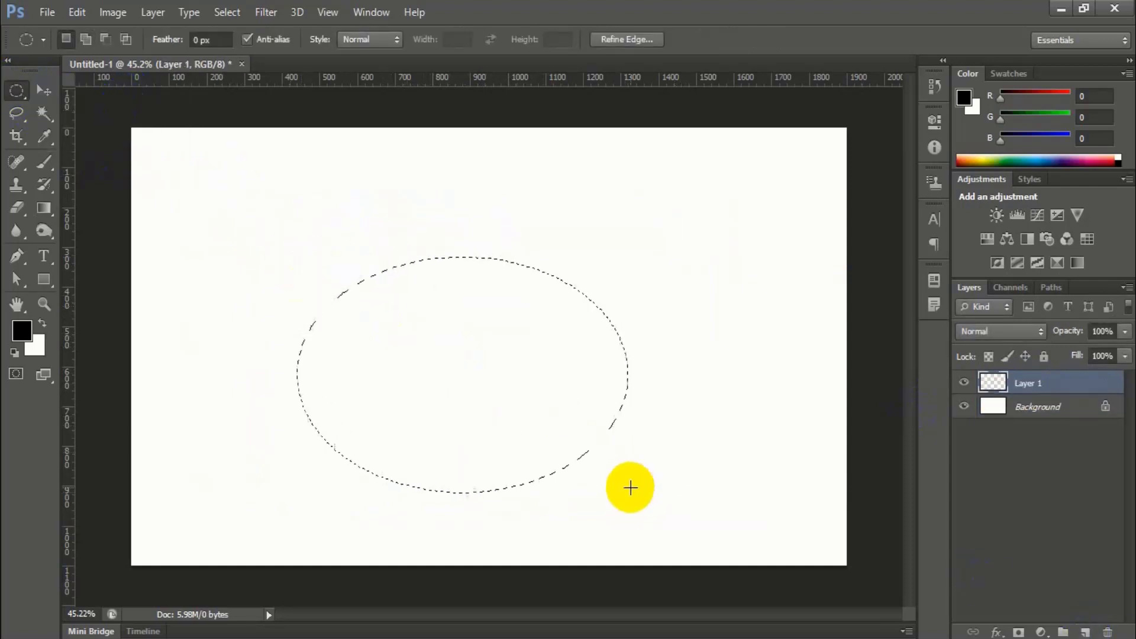
Fill the elliptical selection with a radial orange-yellow-orange gradient running from its center toward its lower-right edge.
{"action": "left_click", "coordinate": [44, 205]}
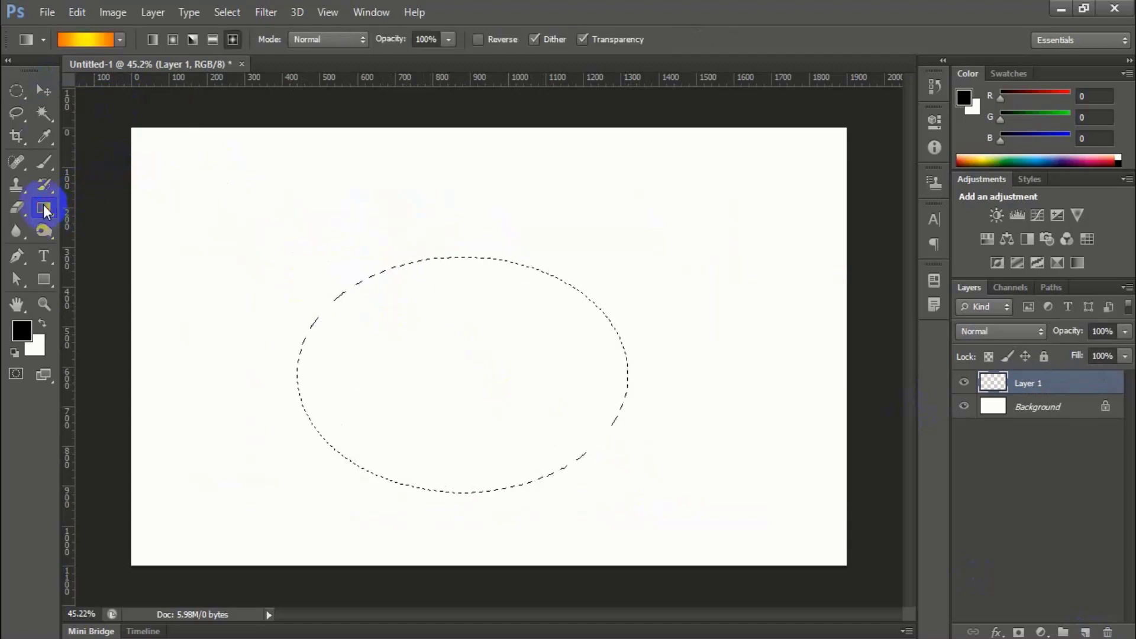
{"action": "left_click", "coordinate": [173, 39]}
{"action": "left_click_drag", "start_coordinate": [454, 371], "coordinate": [584, 481]}
Deselect and nudge the gradient ellipse slightly with the Move tool, and delete its layer.
{"action": "left_click", "coordinate": [44, 89]}
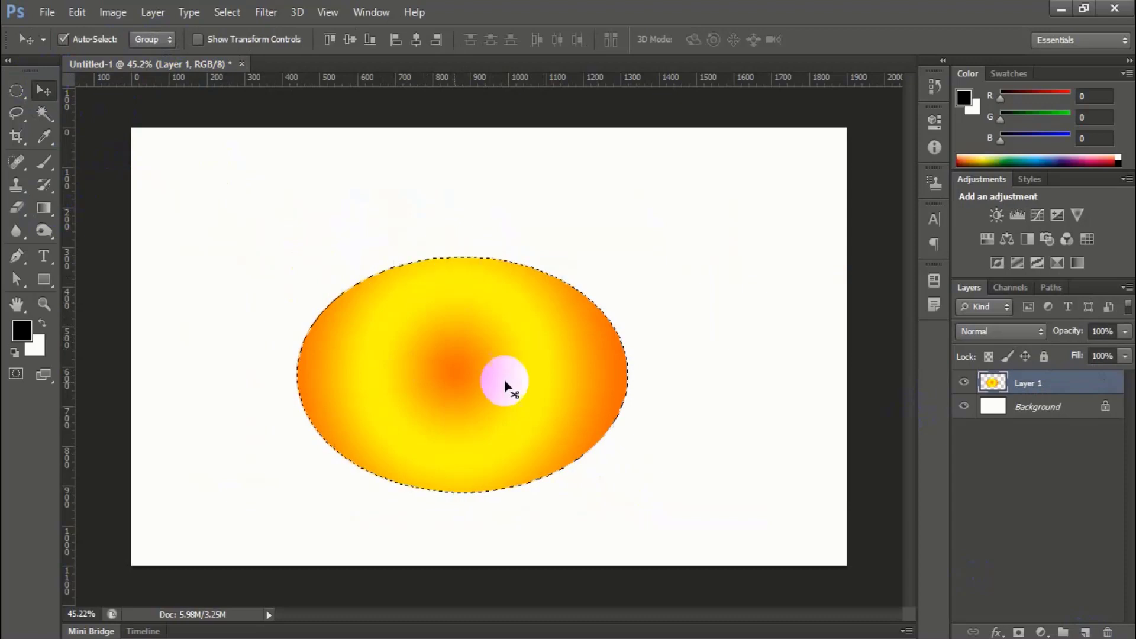
{"action": "key", "text": "ctrl+d"}
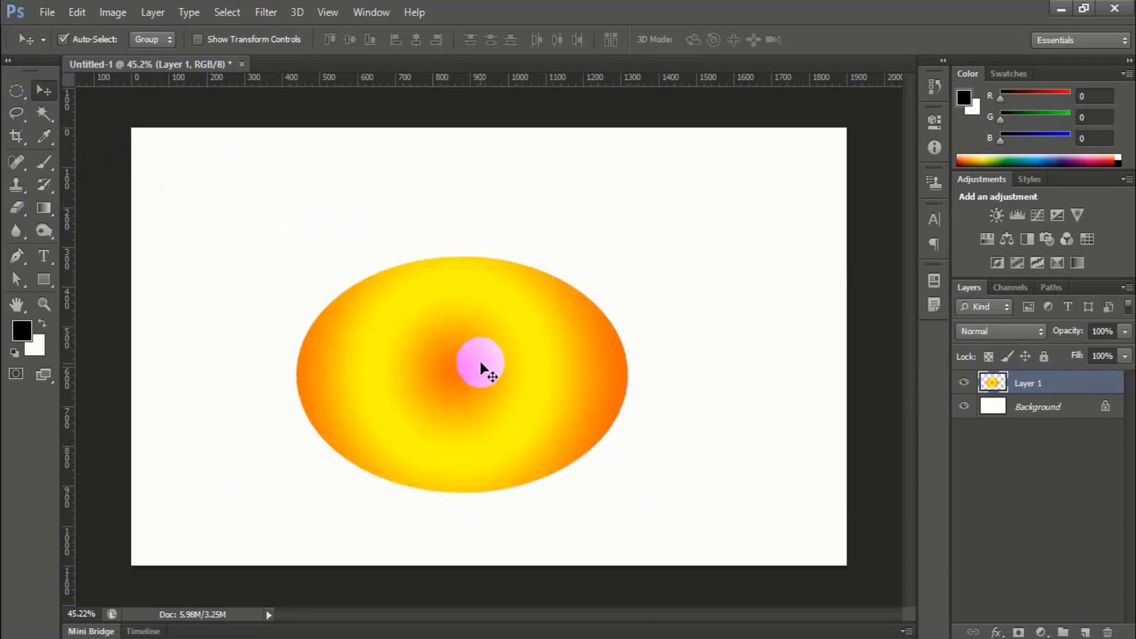
{"action": "mouse_move", "coordinate": [481, 363]}
{"action": "left_mouse_down"}
{"action": "mouse_move", "coordinate": [520, 363]}
{"action": "mouse_move", "coordinate": [495, 363]}
{"action": "mouse_move", "coordinate": [490, 381]}
{"action": "left_mouse_up"}
{"action": "key", "text": "Delete"}
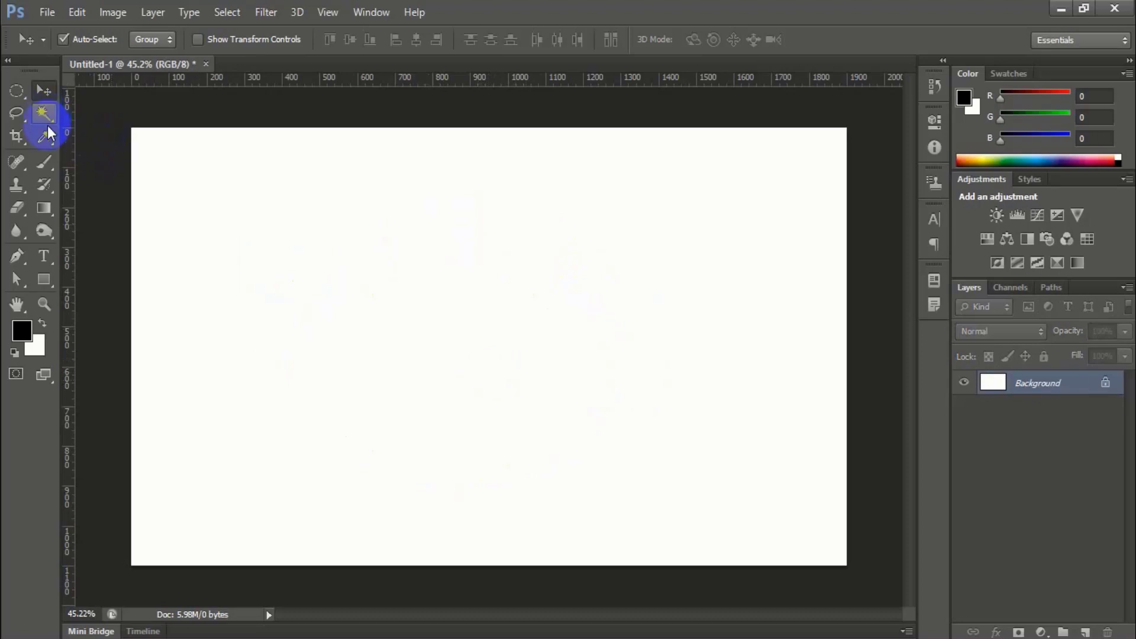
Examine the blending modes offered for the Gradient tool, leaving the mode at Normal.
{"action": "left_click_drag", "start_coordinate": [47, 208], "coordinate": [123, 204]}
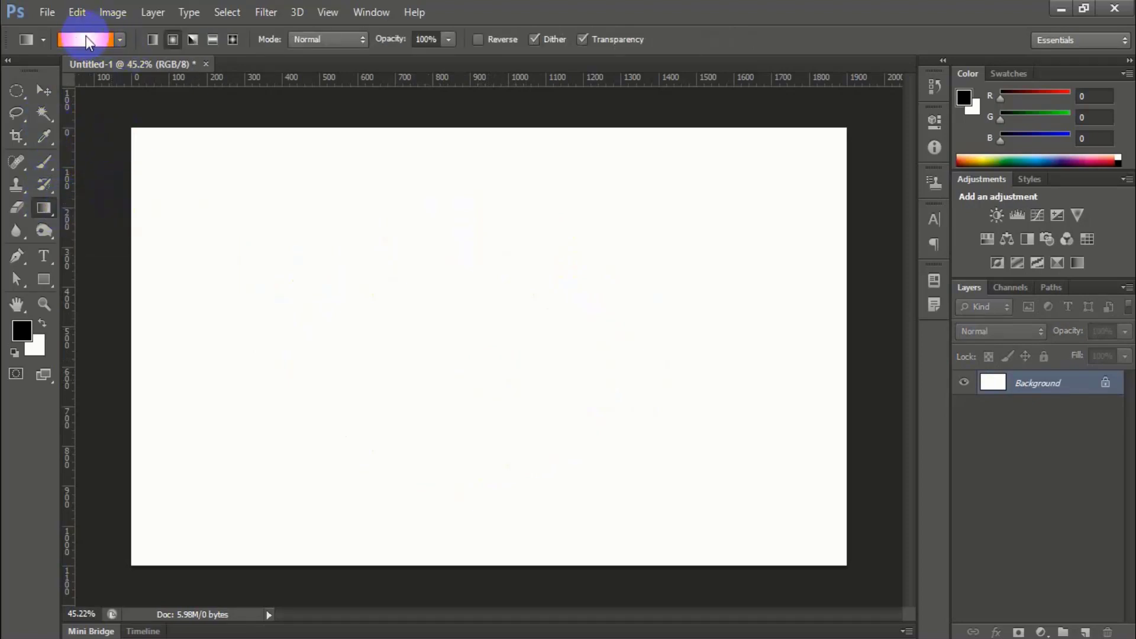
{"action": "left_click", "coordinate": [354, 40]}
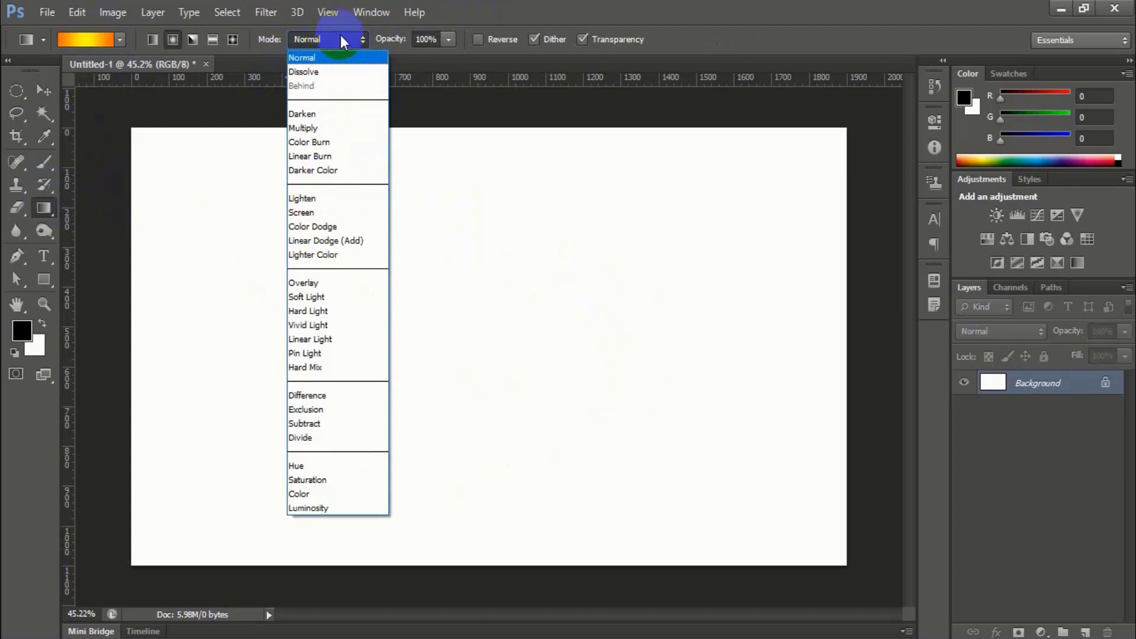
{"action": "left_click", "coordinate": [550, 108]}
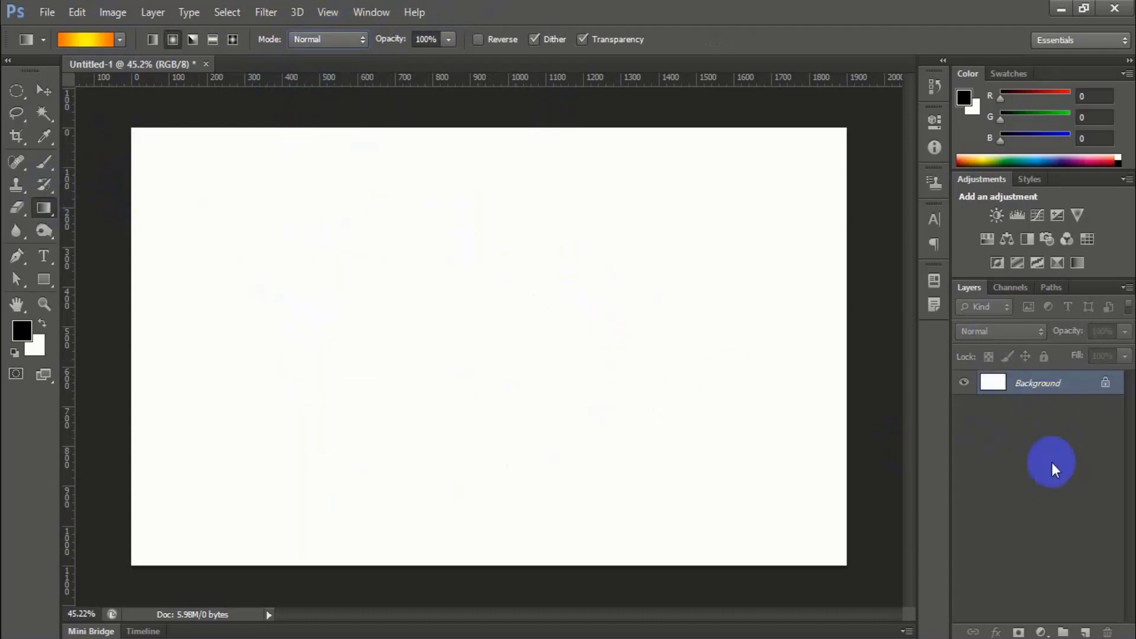
Change the gradient type from Solid to Noise in the Gradient Editor and accept the noise gradient.
{"action": "left_click", "coordinate": [94, 41]}
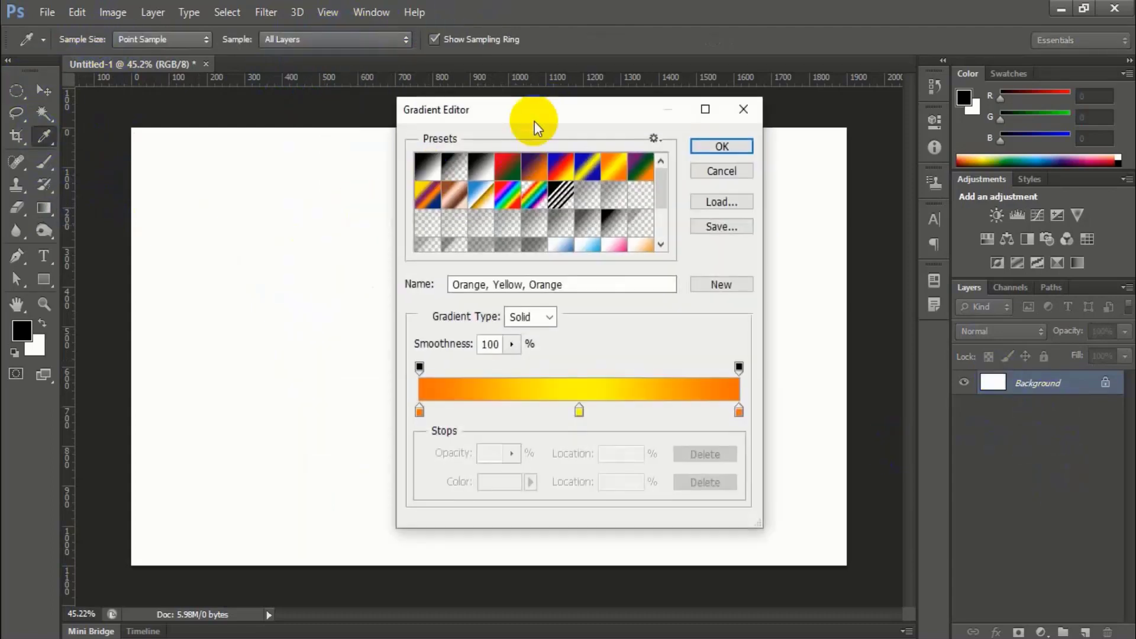
{"action": "left_click_drag", "start_coordinate": [530, 119], "coordinate": [515, 116]}
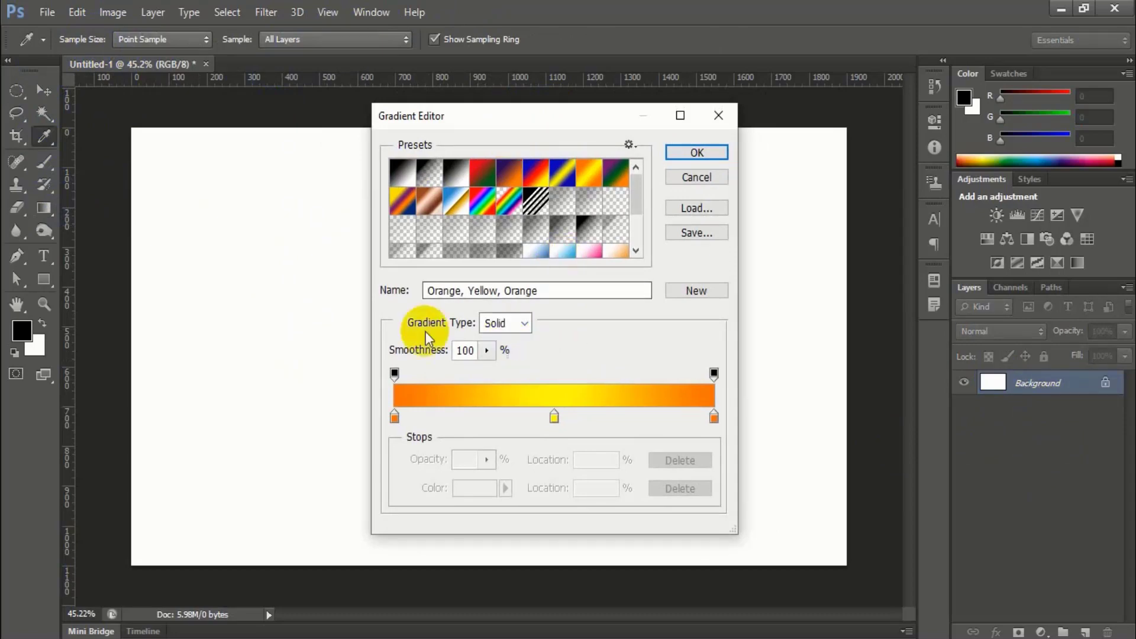
{"action": "left_click", "coordinate": [520, 325]}
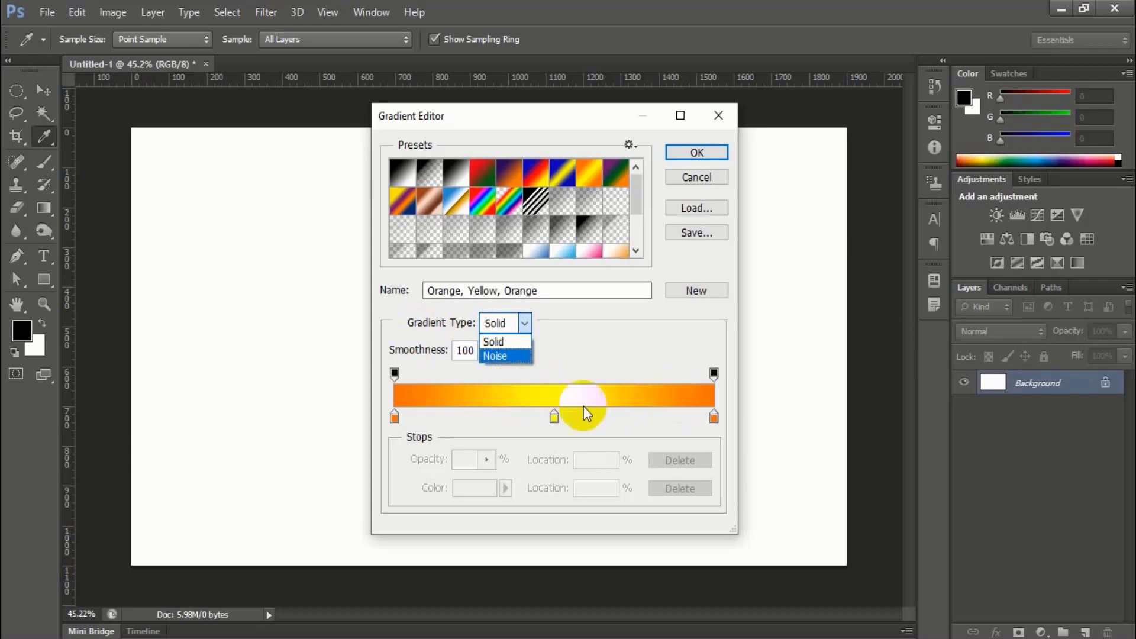
{"action": "left_click", "coordinate": [508, 357]}
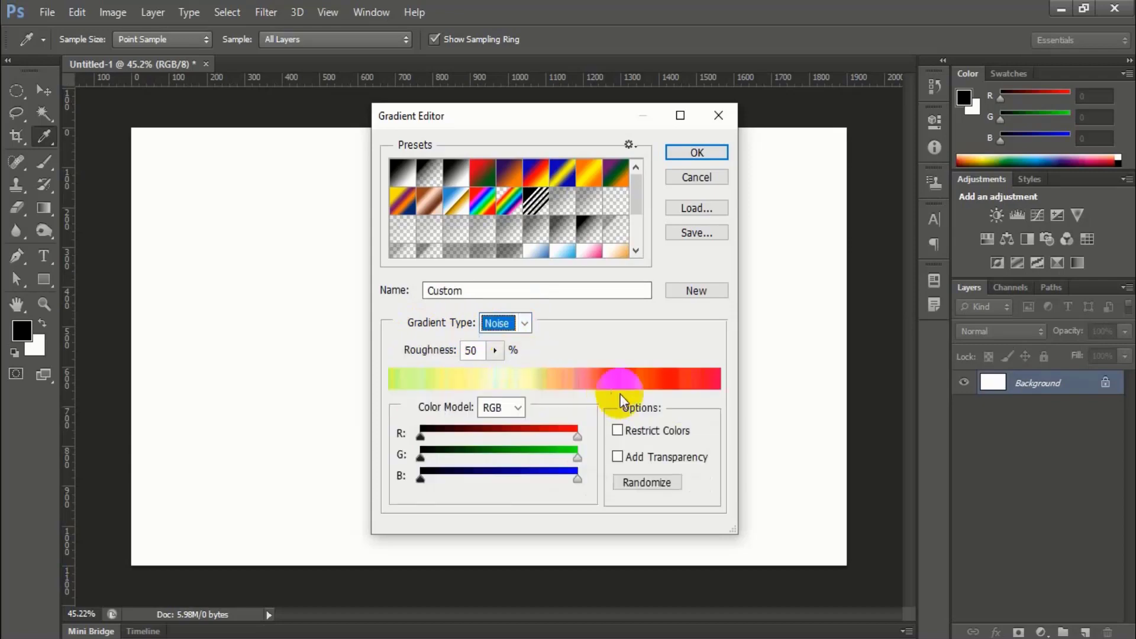
{"action": "left_click_drag", "start_coordinate": [520, 123], "coordinate": [638, 152]}
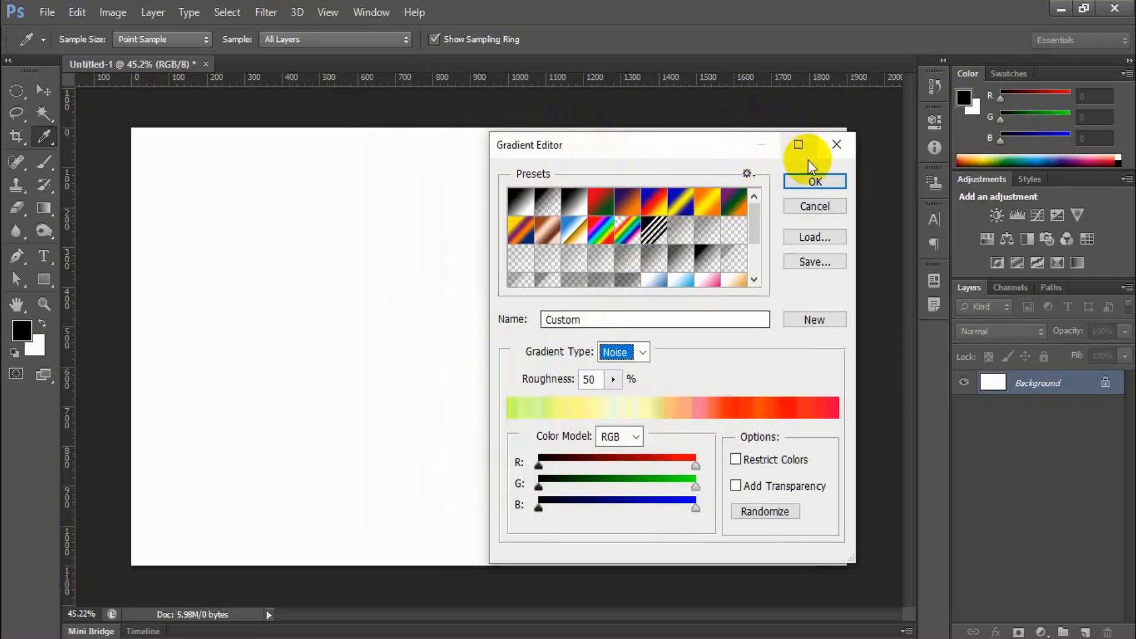
{"action": "left_click", "coordinate": [822, 182]}
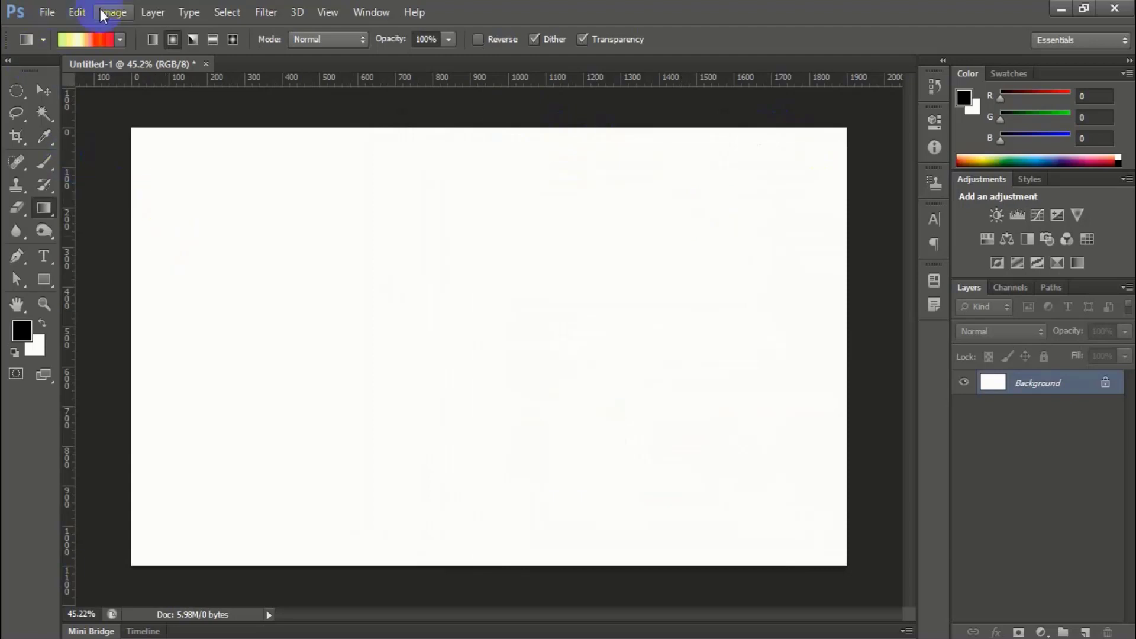
Check the noise gradient's settings and fill the Background layer with it as a radial gradient from upper left to lower right.
{"action": "left_click", "coordinate": [100, 42]}
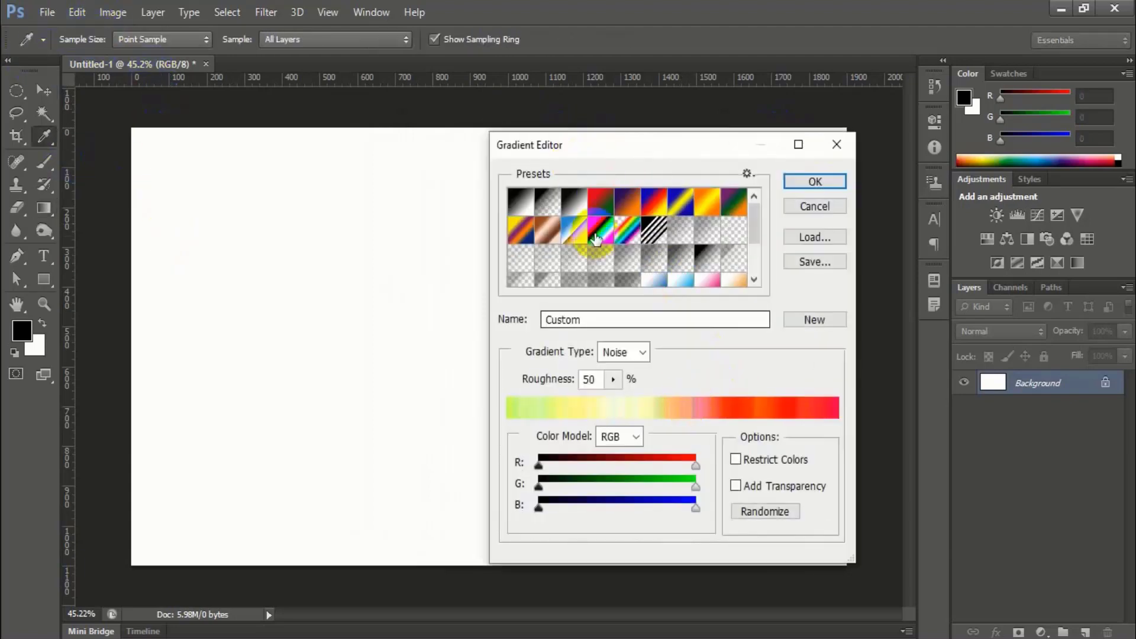
{"action": "left_click", "coordinate": [828, 184]}
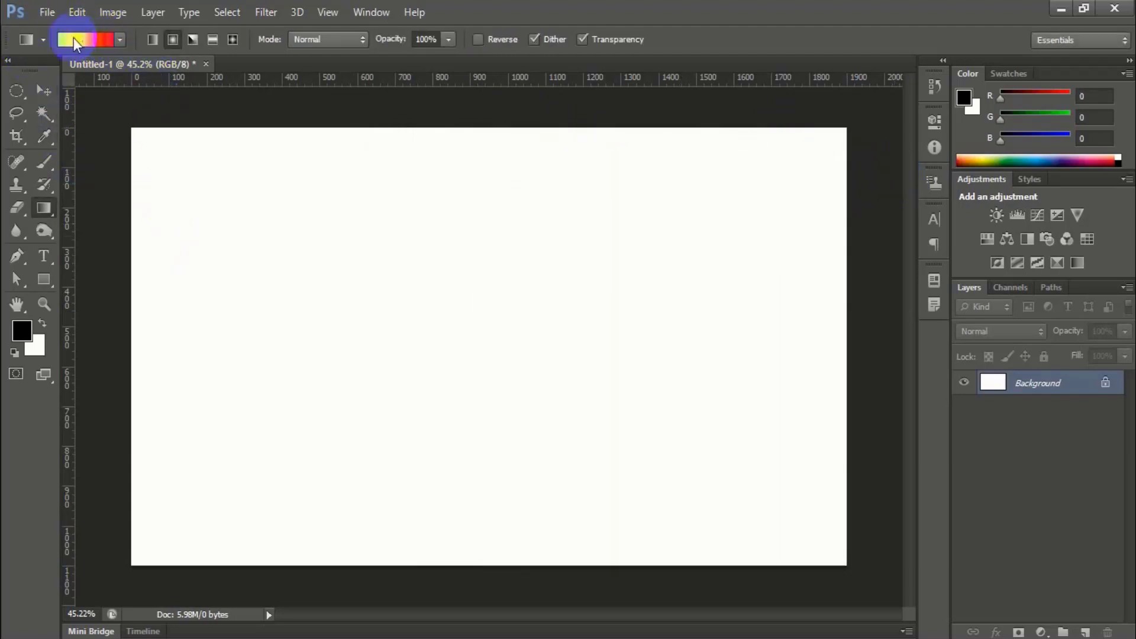
{"action": "left_click_drag", "start_coordinate": [289, 242], "coordinate": [676, 461]}
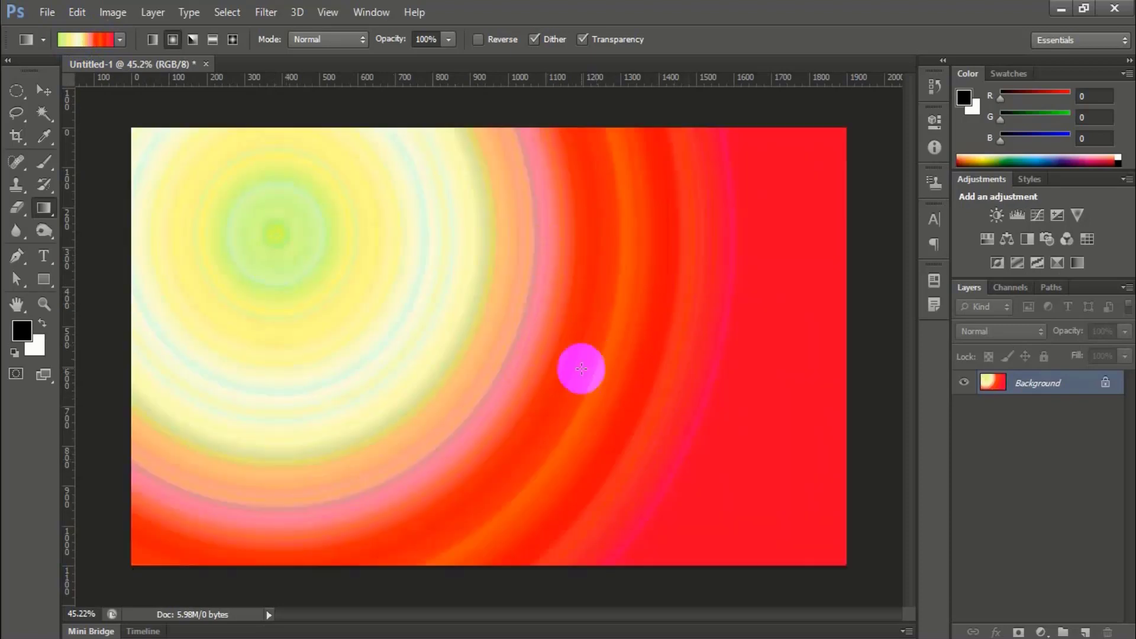
Fill the Background with the noise gradient as a linear gradient across the canvas, and again as a radial gradient from the center.
{"action": "left_click", "coordinate": [151, 39]}
{"action": "left_click_drag", "start_coordinate": [367, 375], "coordinate": [634, 392]}
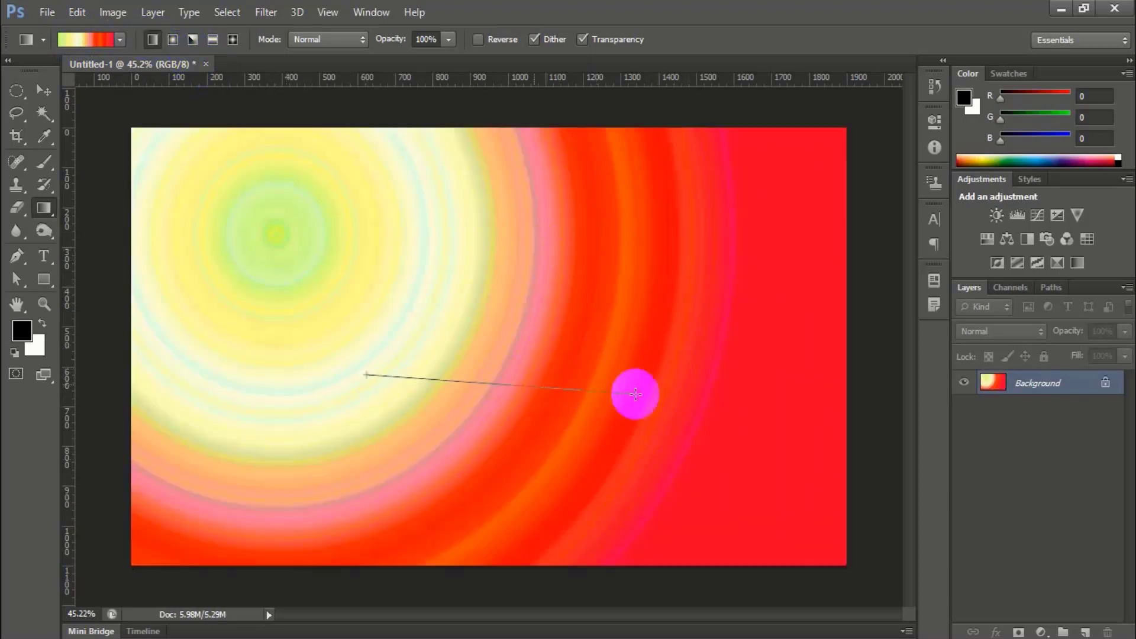
{"action": "left_click_drag", "start_coordinate": [264, 261], "coordinate": [806, 301]}
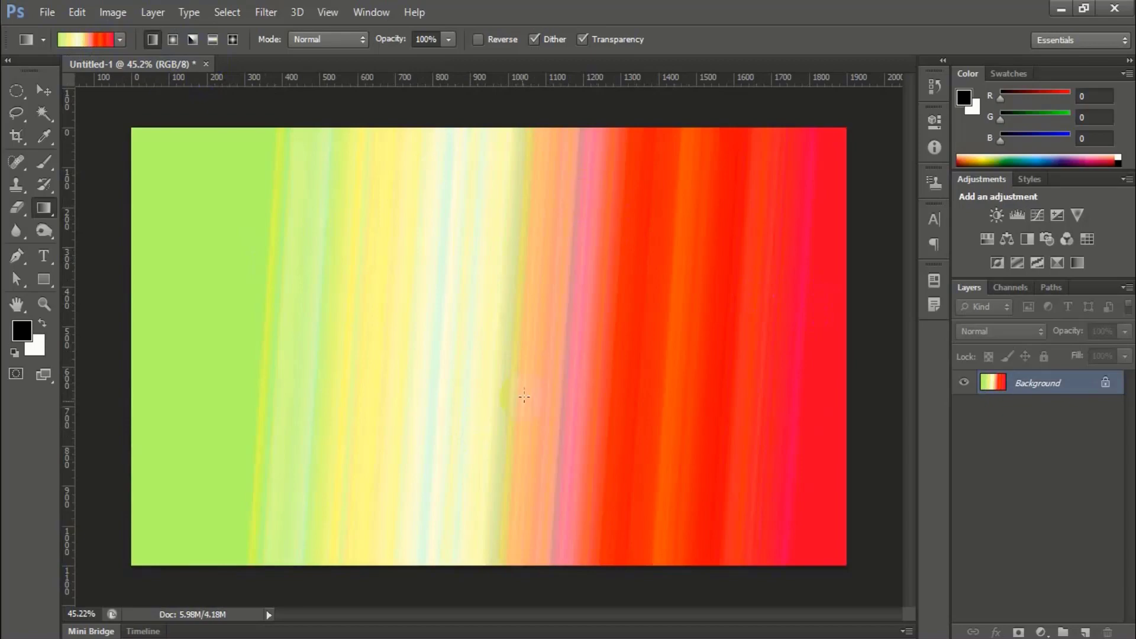
{"action": "left_click", "coordinate": [172, 39]}
{"action": "left_click_drag", "start_coordinate": [357, 279], "coordinate": [625, 385]}
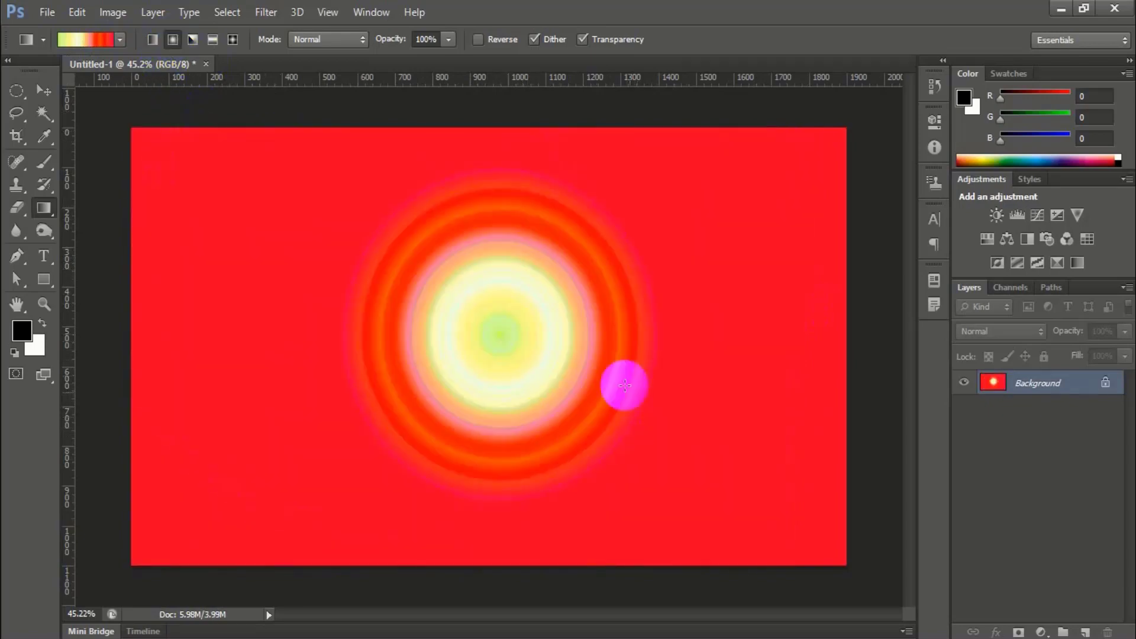
Apply the noise gradient to the Background as an angle gradient from the center, and again as a reflected gradient.
{"action": "left_click", "coordinate": [191, 39]}
{"action": "left_click_drag", "start_coordinate": [500, 307], "coordinate": [350, 441]}
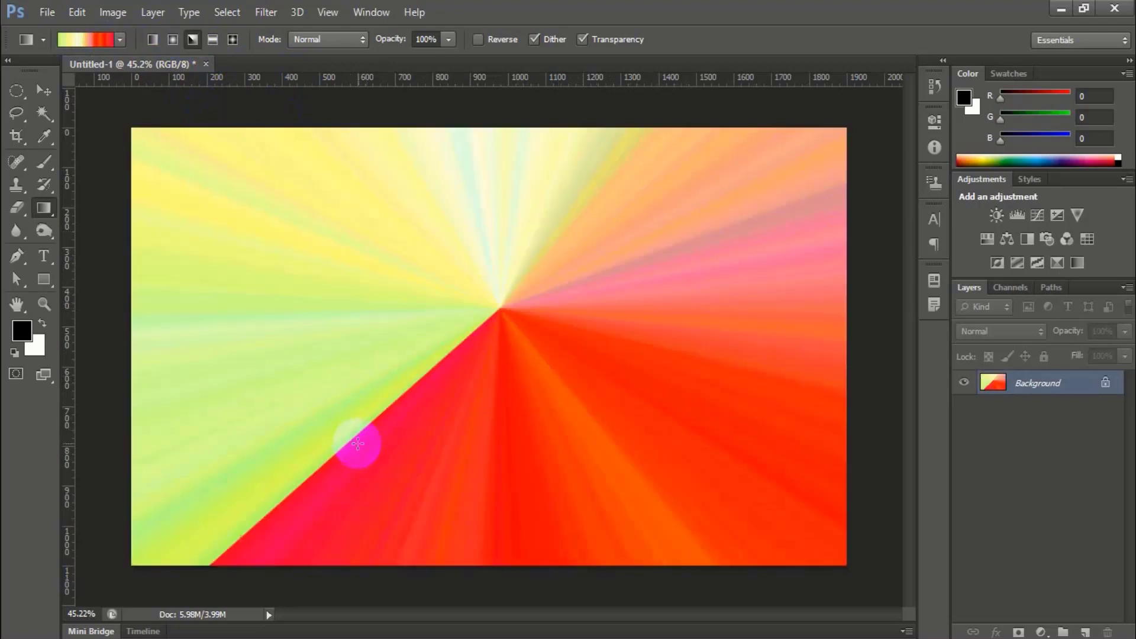
{"action": "left_click", "coordinate": [212, 39]}
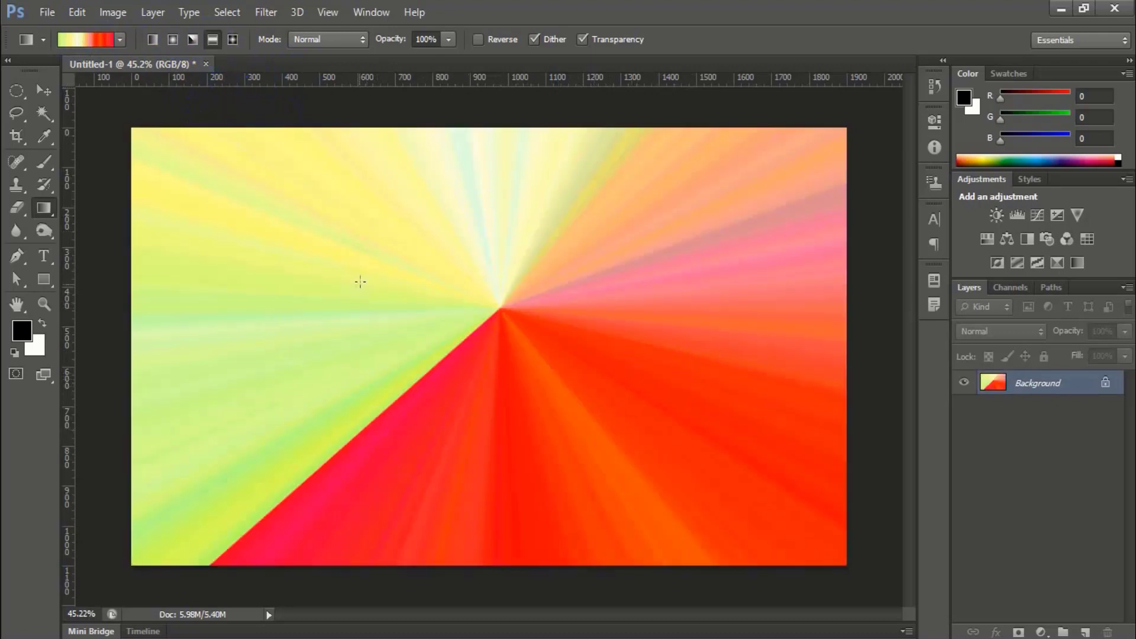
{"action": "left_click_drag", "start_coordinate": [358, 296], "coordinate": [568, 322]}
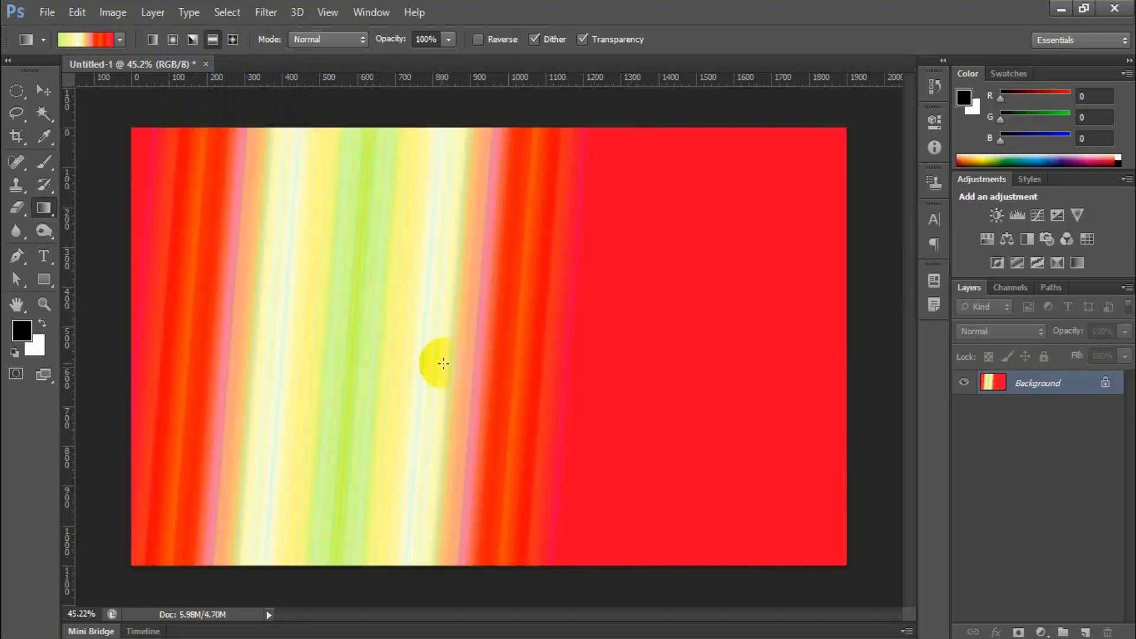
Switch to the diamond gradient and fill the Background with the noise gradient from near the center past the lower-right corner.
{"action": "left_click", "coordinate": [232, 39]}
{"action": "left_click_drag", "start_coordinate": [445, 326], "coordinate": [601, 436]}
{"action": "left_click_drag", "start_coordinate": [618, 318], "coordinate": [787, 444]}
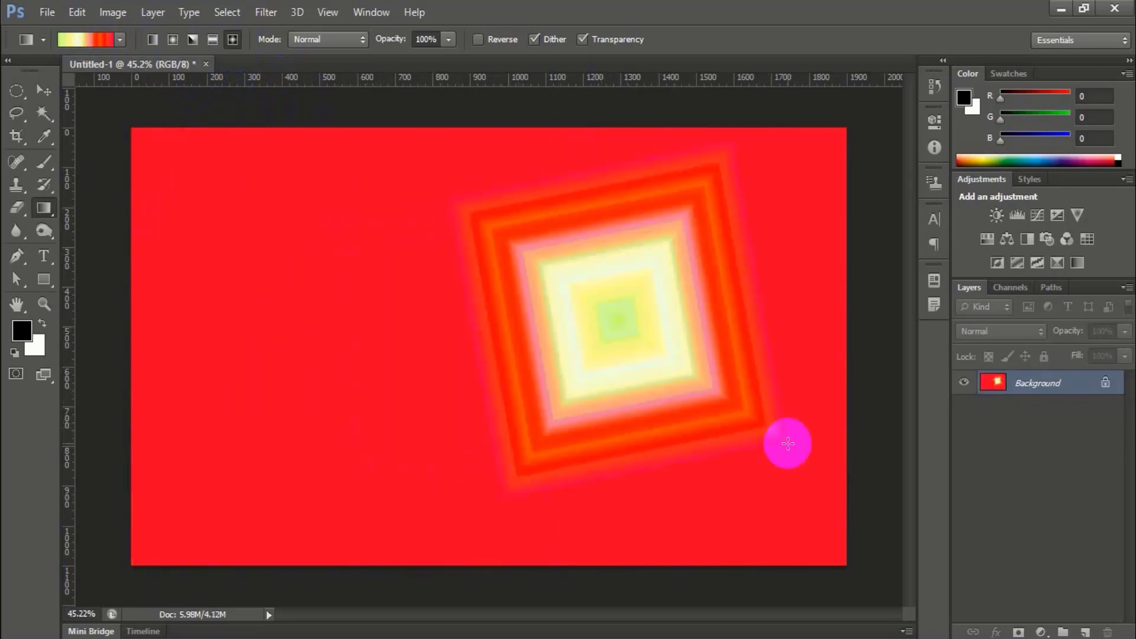
{"action": "left_click_drag", "start_coordinate": [567, 333], "coordinate": [885, 553]}
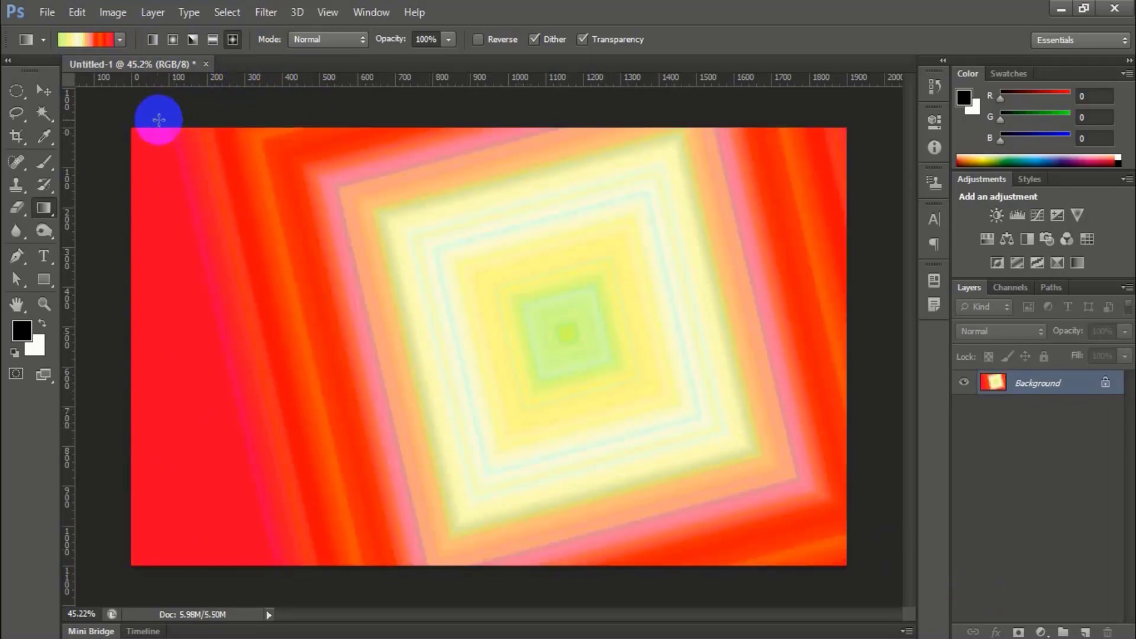
Open the noise gradient in the Gradient Editor and randomize its colors several times.
{"action": "left_click", "coordinate": [76, 41]}
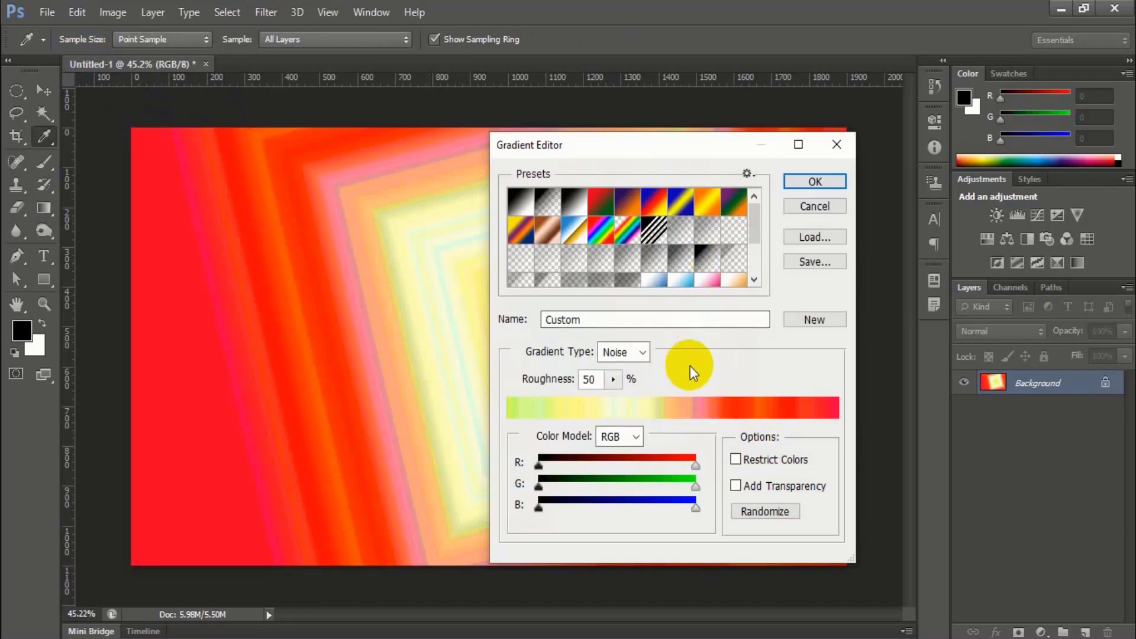
{"action": "left_click", "coordinate": [769, 512]}
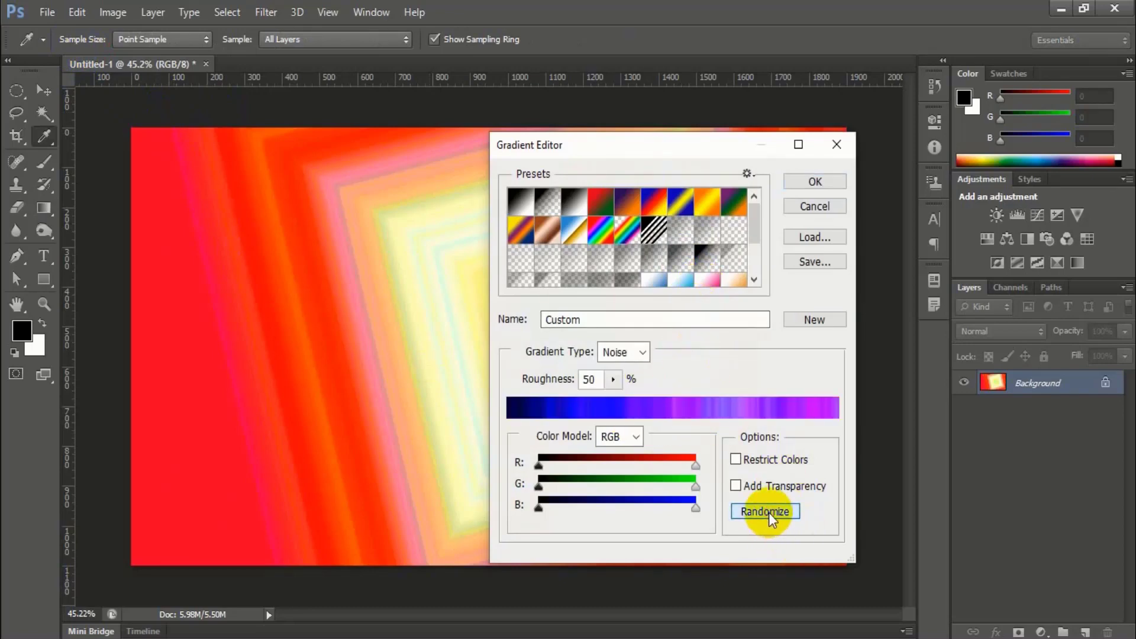
{"action": "left_click", "coordinate": [768, 513]}
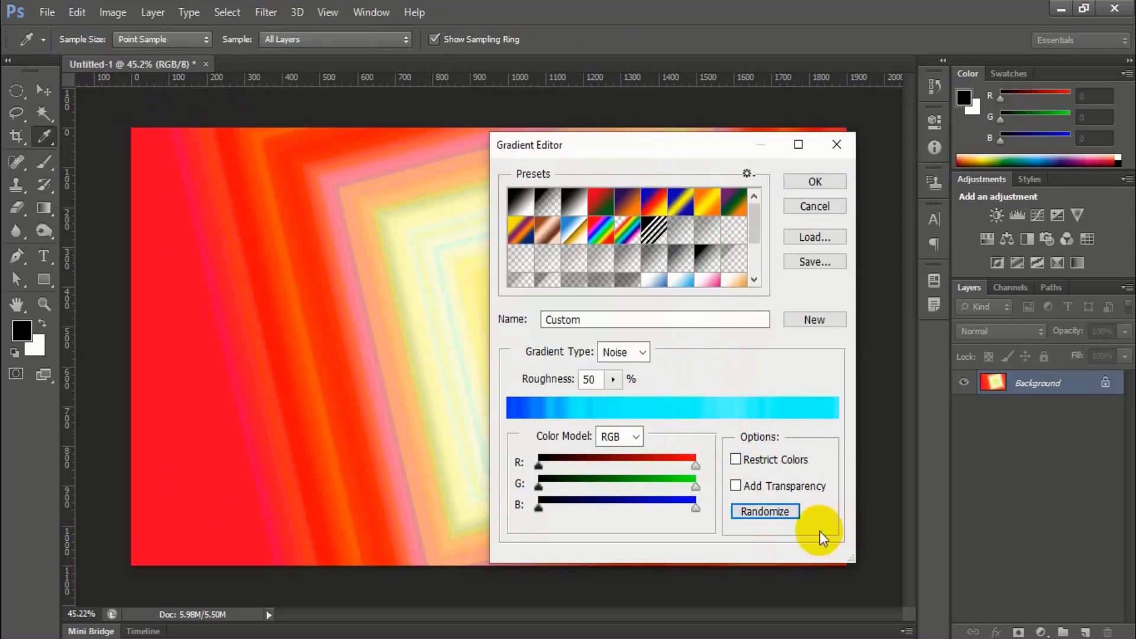
{"action": "left_click", "coordinate": [776, 510]}
{"action": "left_click", "coordinate": [776, 510]}
{"action": "left_click", "coordinate": [776, 510]}
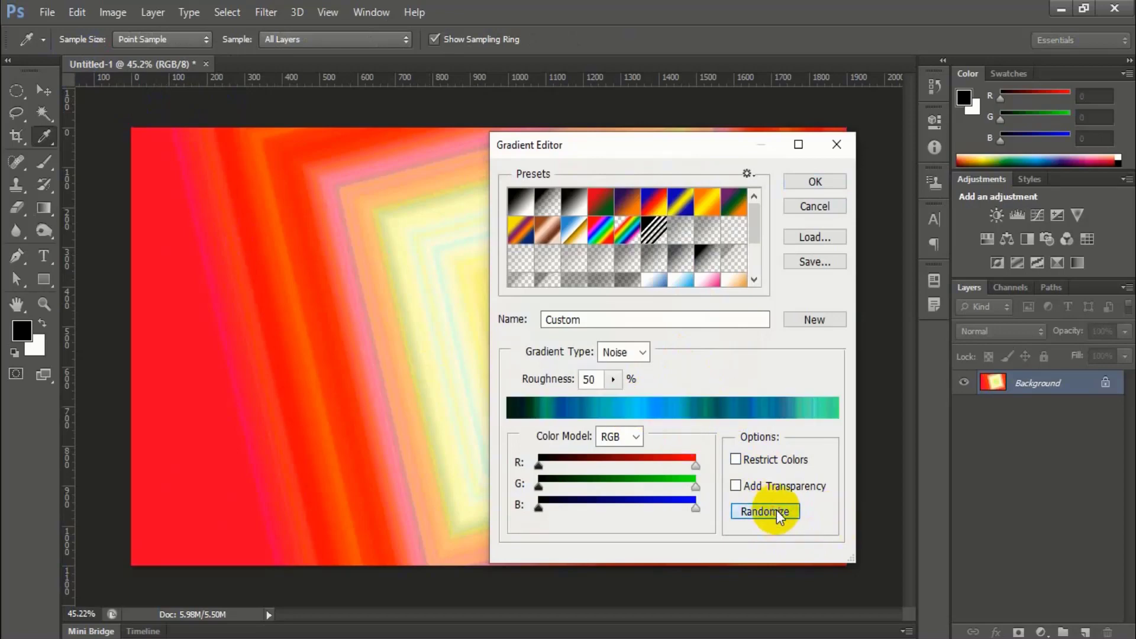
{"action": "left_click", "coordinate": [777, 510]}
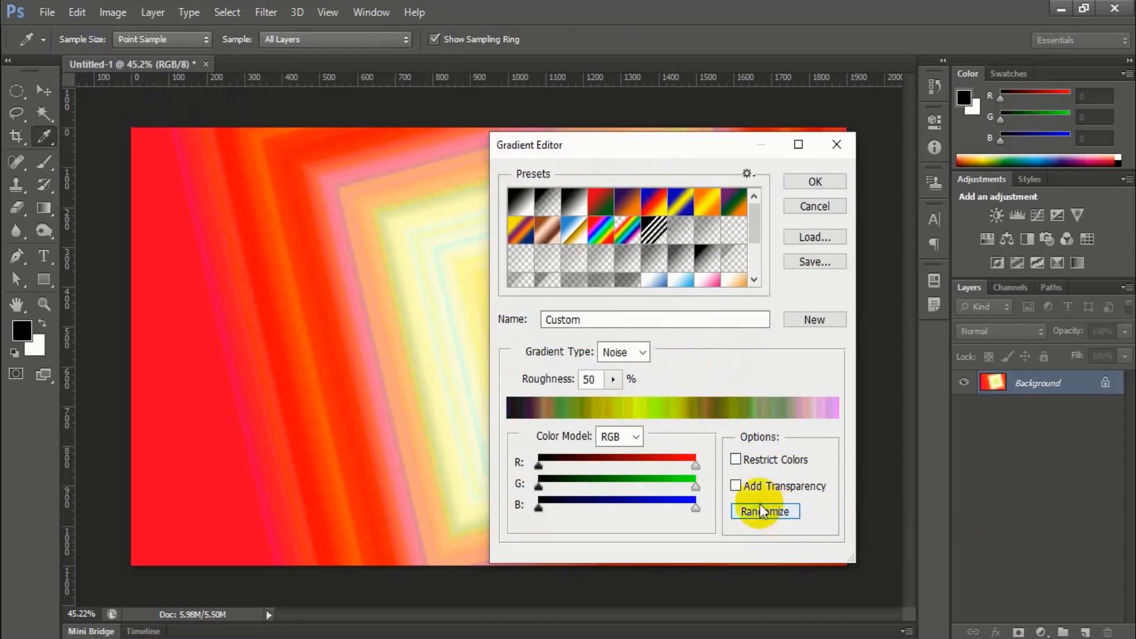
Review the noise gradient's color models, keeping RGB, and randomize the colors while trying the red range slider.
{"action": "left_click", "coordinate": [634, 442]}
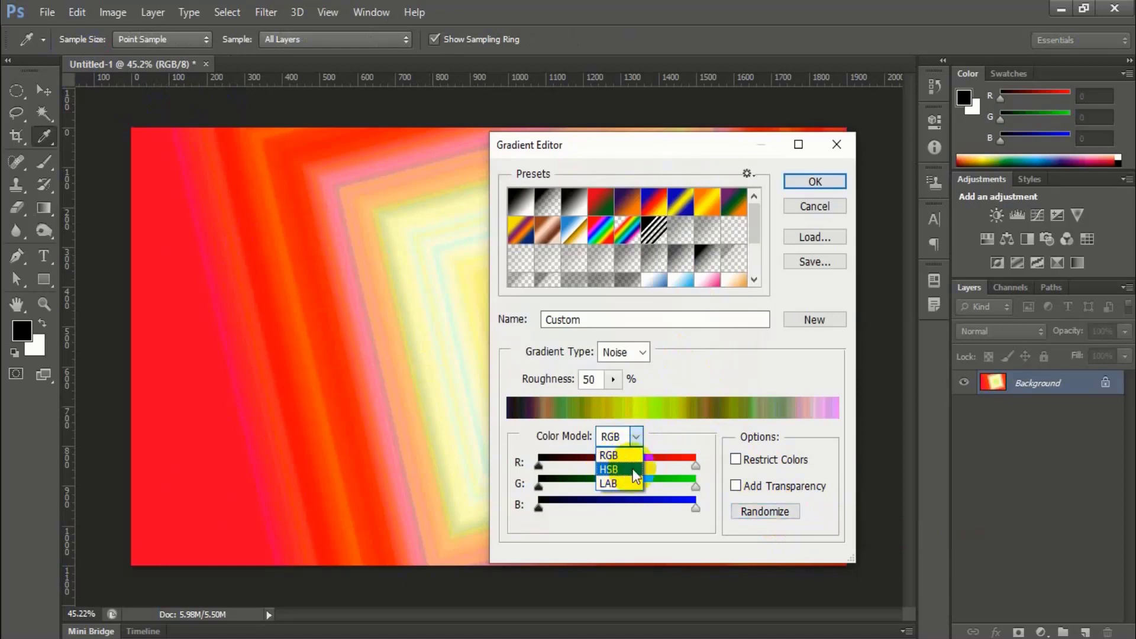
{"action": "left_click", "coordinate": [637, 435]}
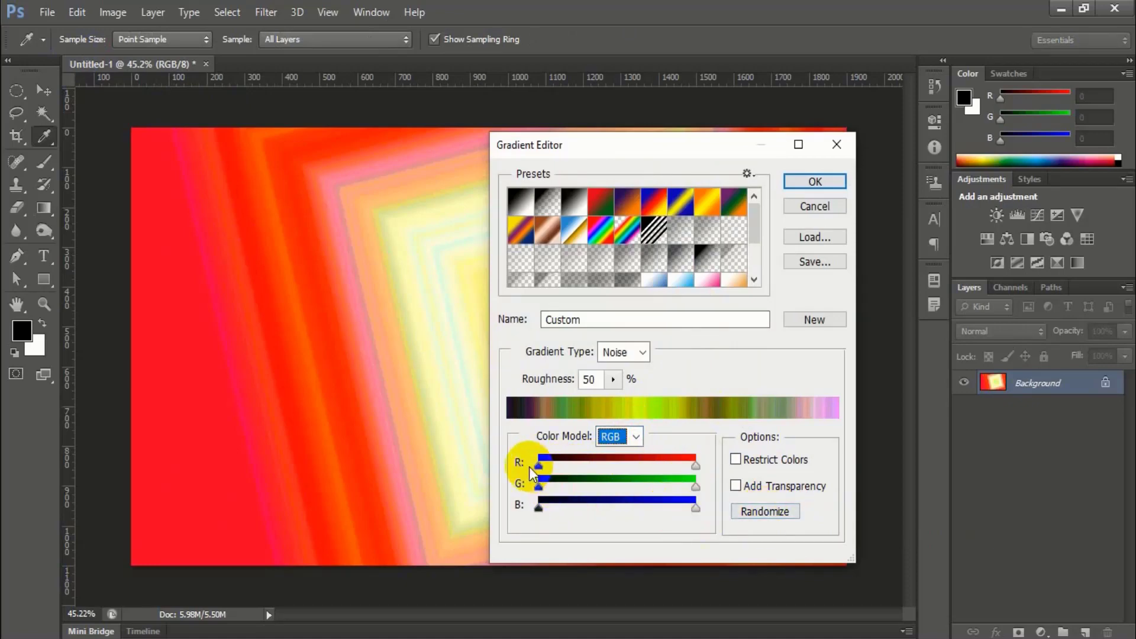
{"action": "mouse_move", "coordinate": [697, 466]}
{"action": "left_mouse_down"}
{"action": "mouse_move", "coordinate": [684, 465]}
{"action": "mouse_move", "coordinate": [708, 464]}
{"action": "mouse_move", "coordinate": [622, 464]}
{"action": "mouse_move", "coordinate": [706, 467]}
{"action": "left_mouse_up"}
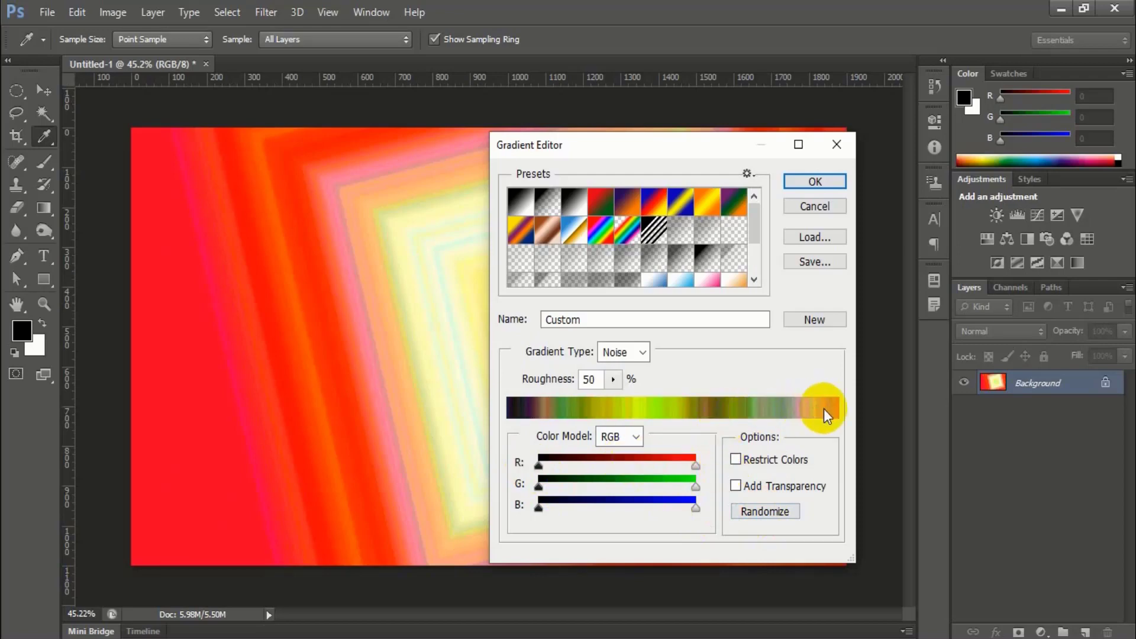
{"action": "left_click", "coordinate": [776, 513]}
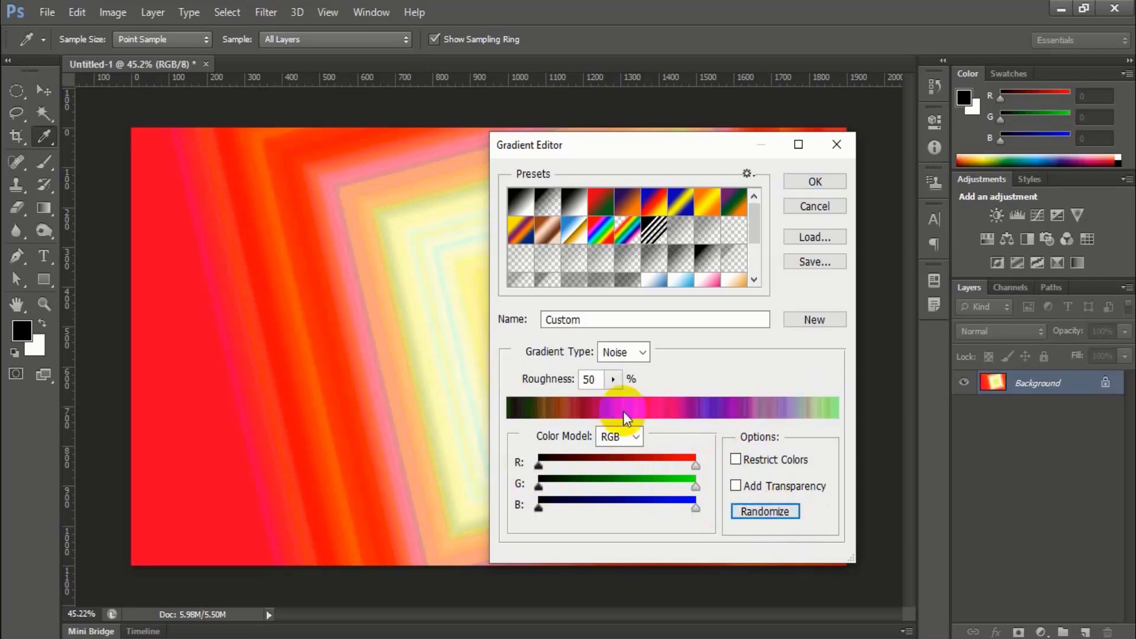
{"action": "mouse_move", "coordinate": [697, 465]}
{"action": "left_mouse_down"}
{"action": "mouse_move", "coordinate": [625, 465]}
{"action": "mouse_move", "coordinate": [696, 466]}
{"action": "left_mouse_up"}
{"action": "left_click", "coordinate": [768, 512]}
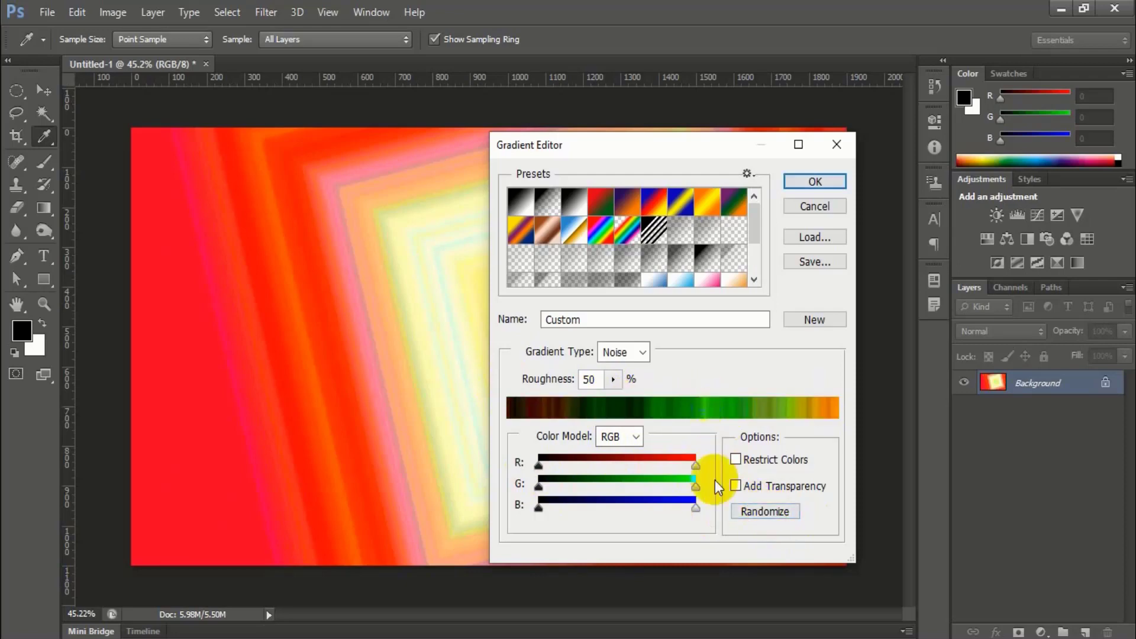
Try the green and blue range sliders of the noise gradient, randomizing its colors after each.
{"action": "mouse_move", "coordinate": [694, 488]}
{"action": "left_mouse_down"}
{"action": "mouse_move", "coordinate": [604, 484]}
{"action": "mouse_move", "coordinate": [701, 482]}
{"action": "left_mouse_up"}
{"action": "left_click", "coordinate": [767, 509]}
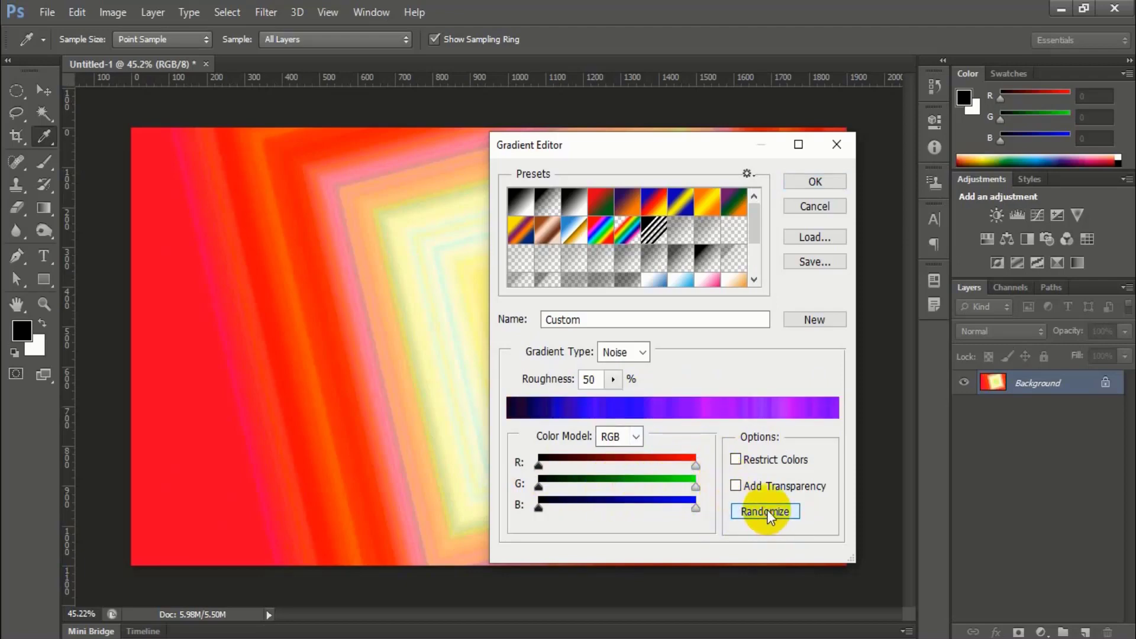
{"action": "mouse_move", "coordinate": [697, 507]}
{"action": "left_mouse_down"}
{"action": "mouse_move", "coordinate": [614, 502]}
{"action": "mouse_move", "coordinate": [696, 508]}
{"action": "left_mouse_up"}
{"action": "left_click", "coordinate": [762, 512]}
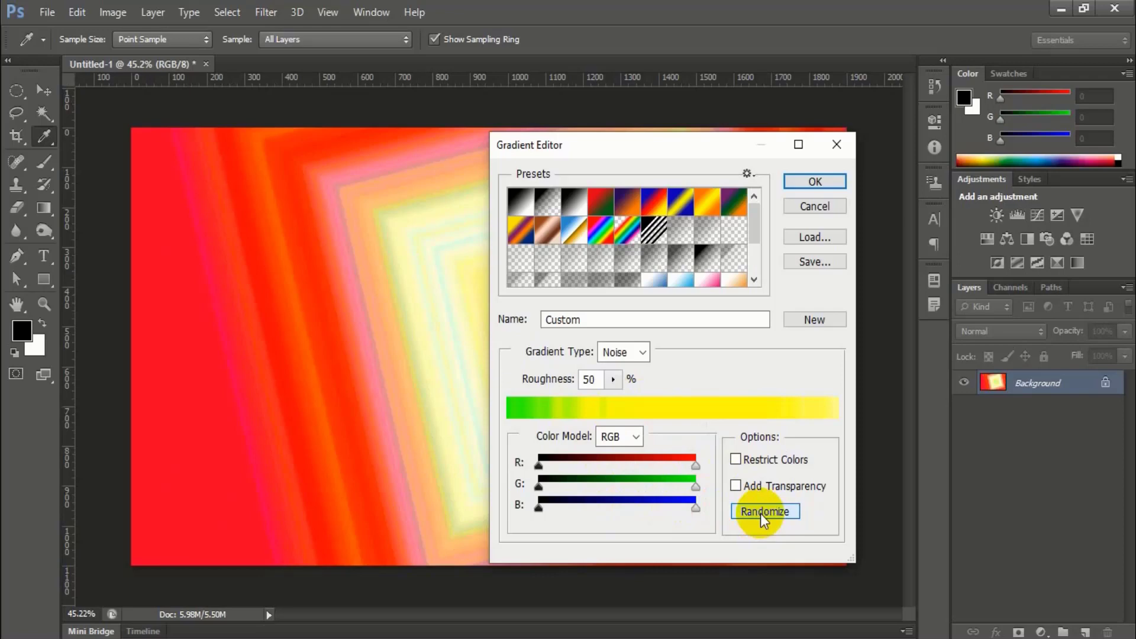
{"action": "left_click", "coordinate": [762, 512]}
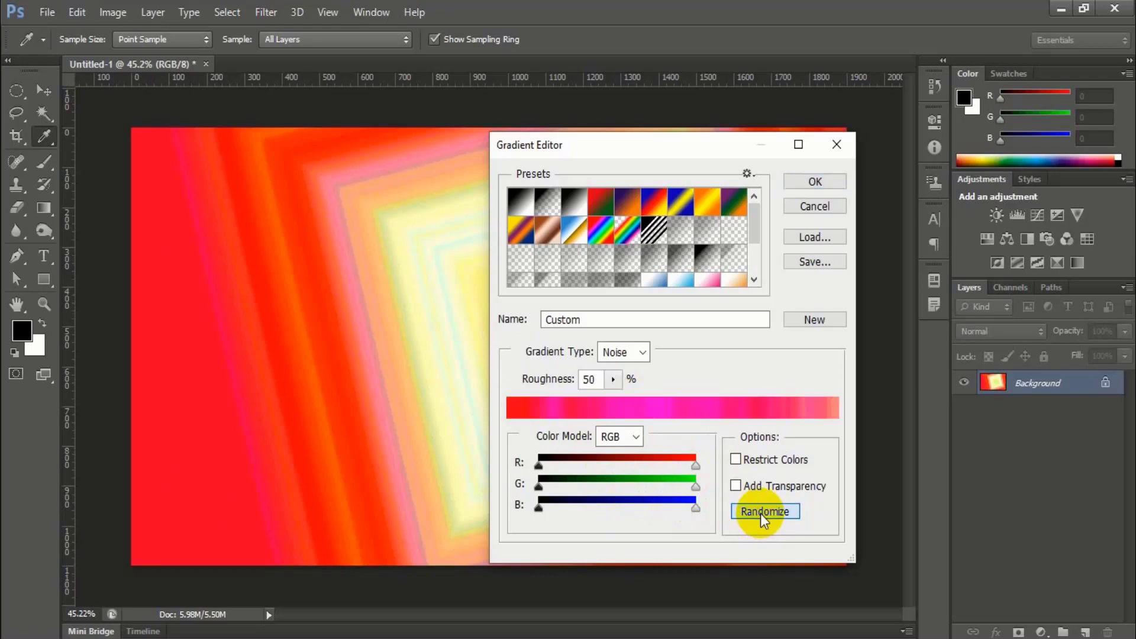
Change the gradient type to Solid and delete the yellow color stop at the 50% location.
{"action": "left_click", "coordinate": [643, 351]}
{"action": "left_click", "coordinate": [623, 370]}
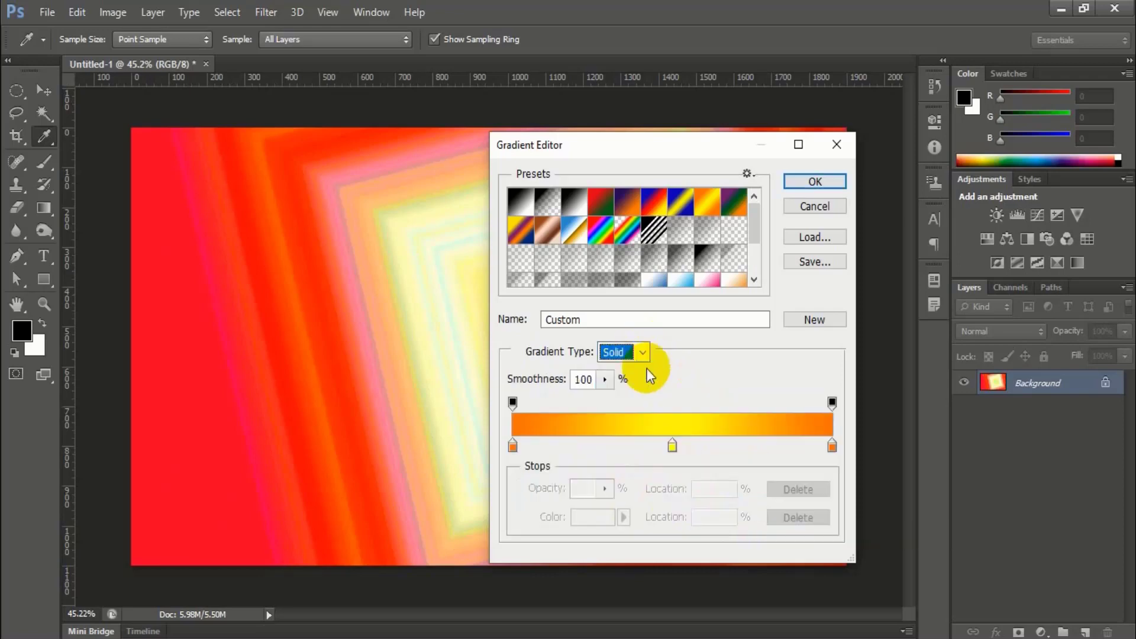
{"action": "left_click", "coordinate": [686, 369]}
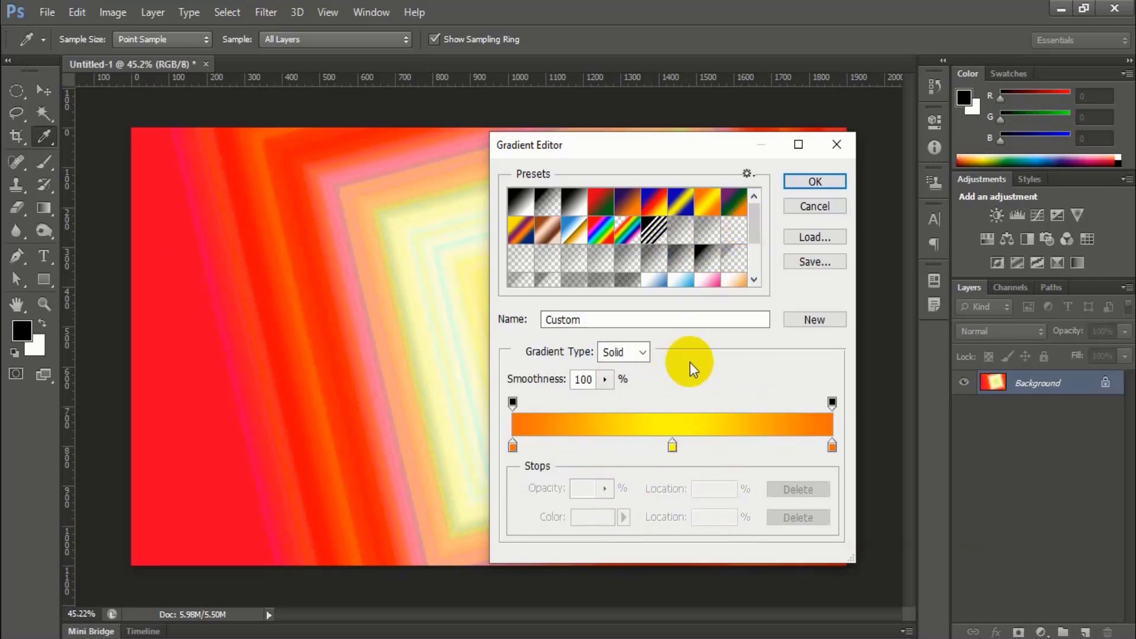
{"action": "left_click", "coordinate": [512, 447]}
{"action": "left_click", "coordinate": [672, 445]}
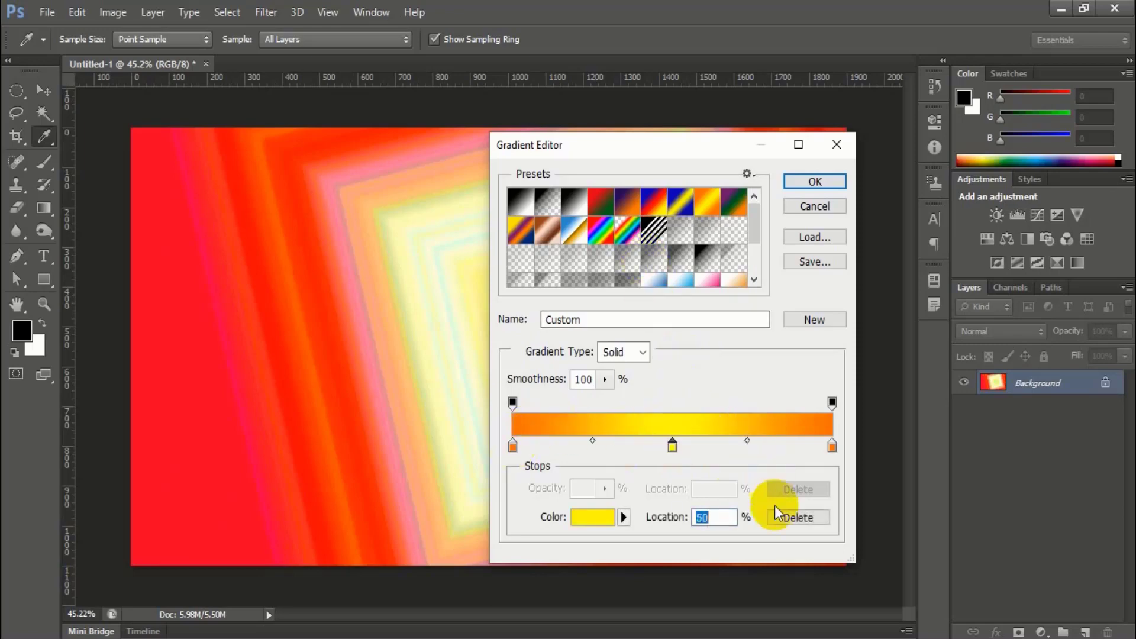
{"action": "left_click", "coordinate": [781, 516]}
Change the color of the stop at the 0% location to a bright green.
{"action": "left_click", "coordinate": [512, 446]}
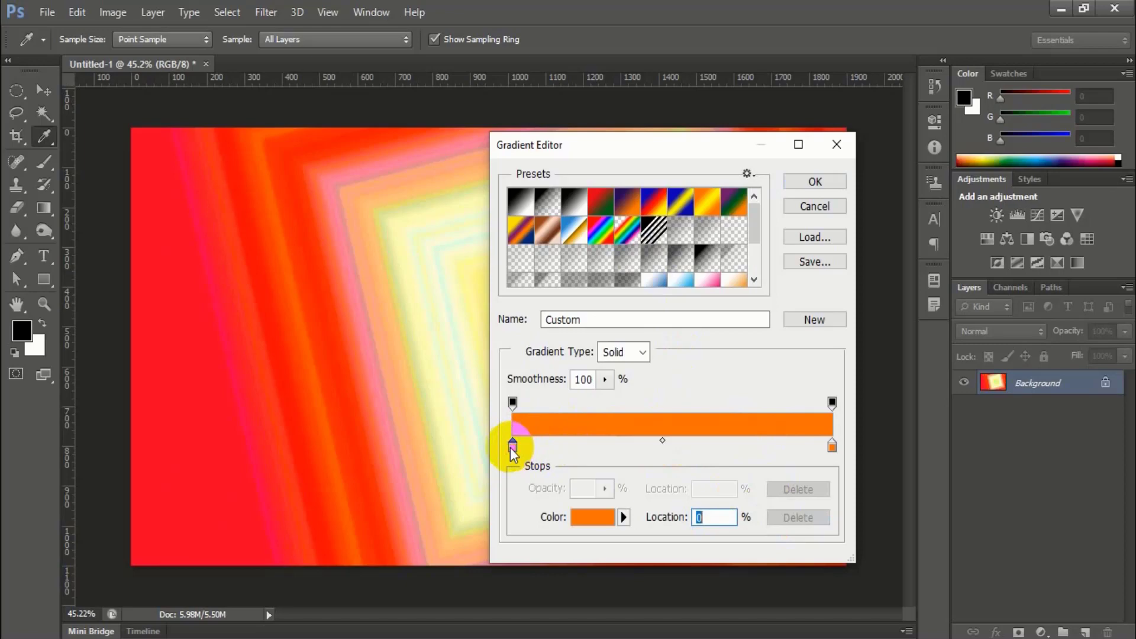
{"action": "left_click", "coordinate": [591, 517]}
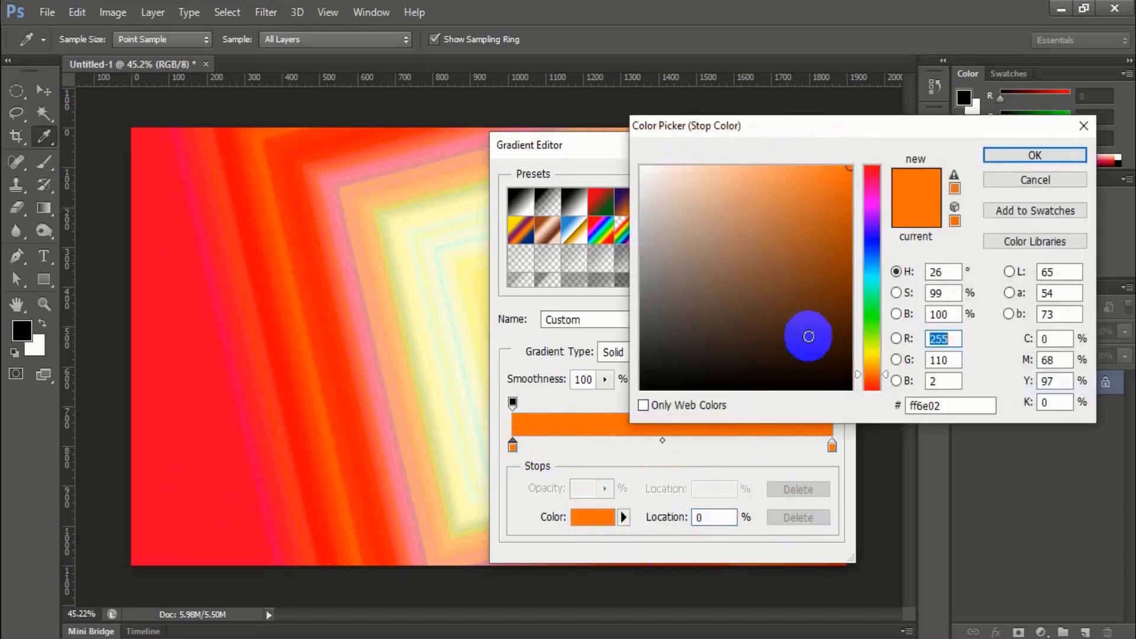
{"action": "left_click", "coordinate": [871, 306]}
{"action": "left_click", "coordinate": [1033, 155]}
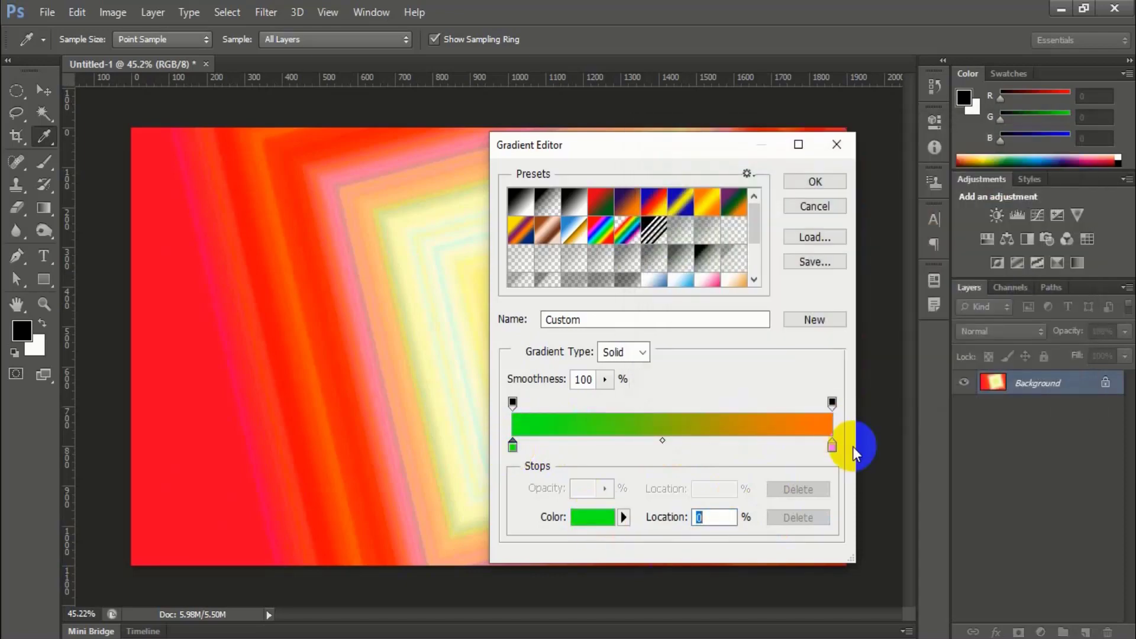
Change the color of the stop at the 100% location to a light blue.
{"action": "left_click", "coordinate": [832, 447]}
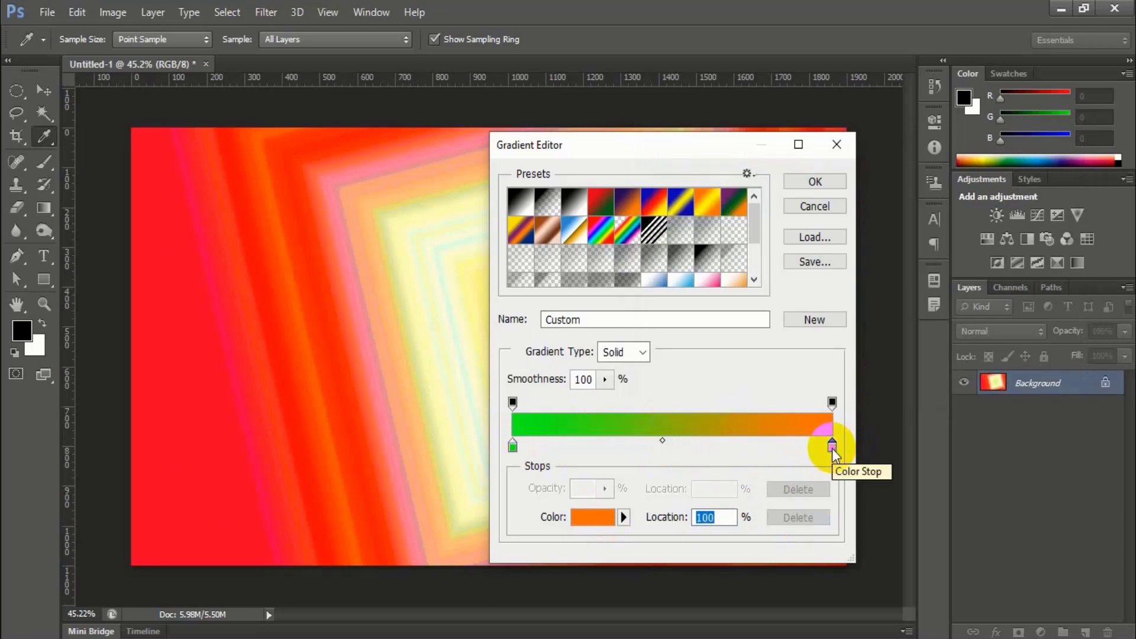
{"action": "left_click", "coordinate": [603, 514]}
{"action": "left_click", "coordinate": [867, 254]}
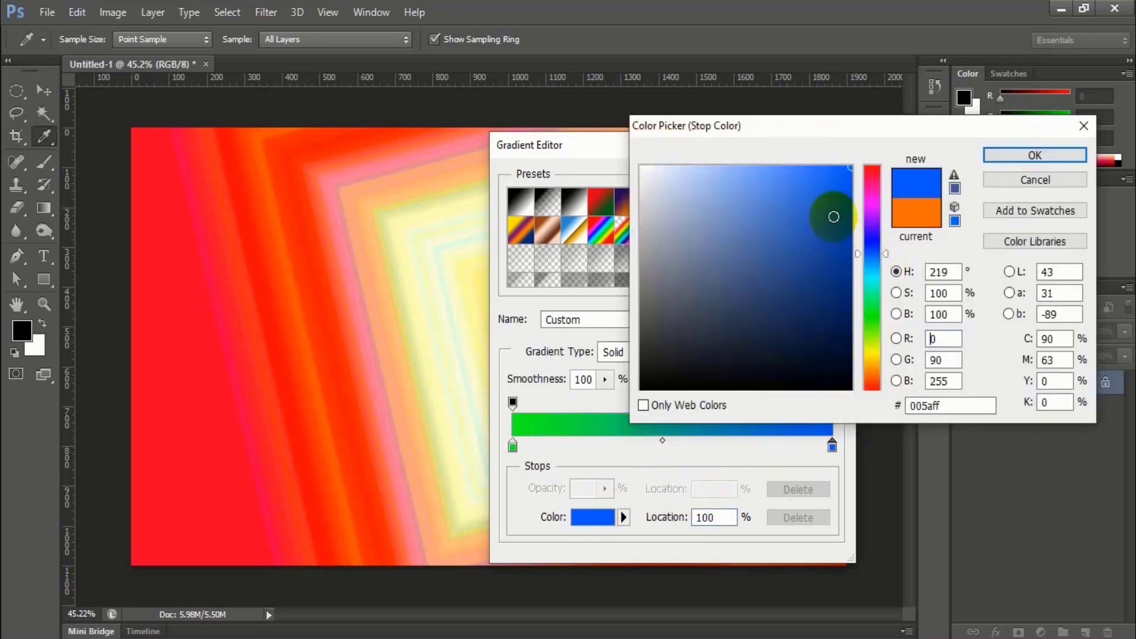
{"action": "left_click", "coordinate": [809, 215]}
{"action": "left_click", "coordinate": [752, 179]}
{"action": "left_click", "coordinate": [996, 155]}
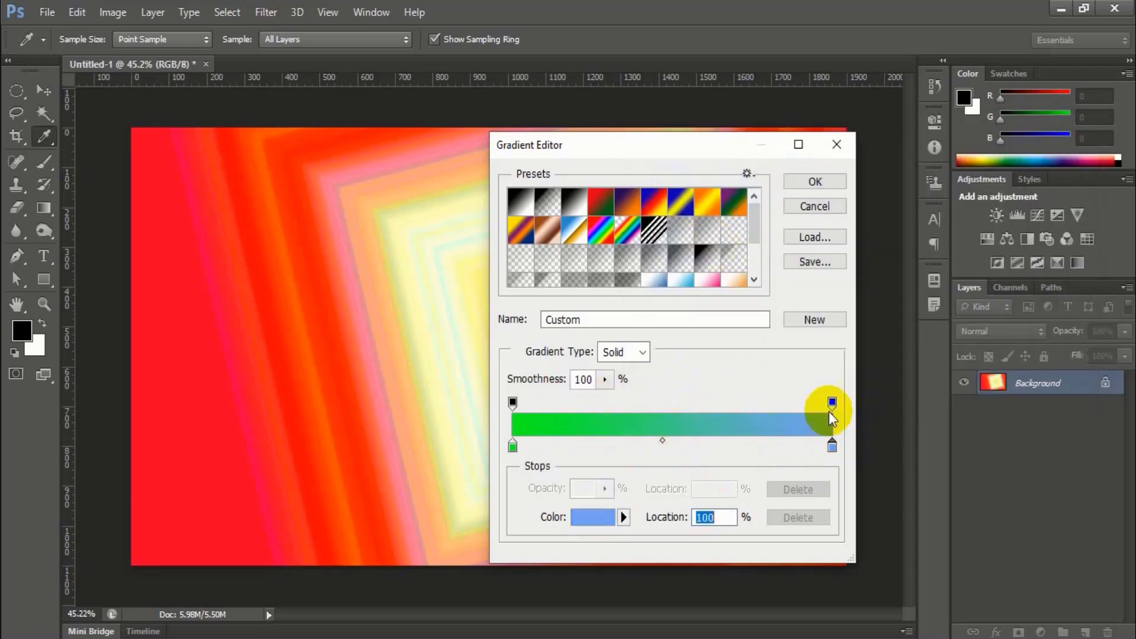
Save the green-to-blue gradient as a new preset and fill the Background with it as a diamond gradient.
{"action": "left_click", "coordinate": [816, 318]}
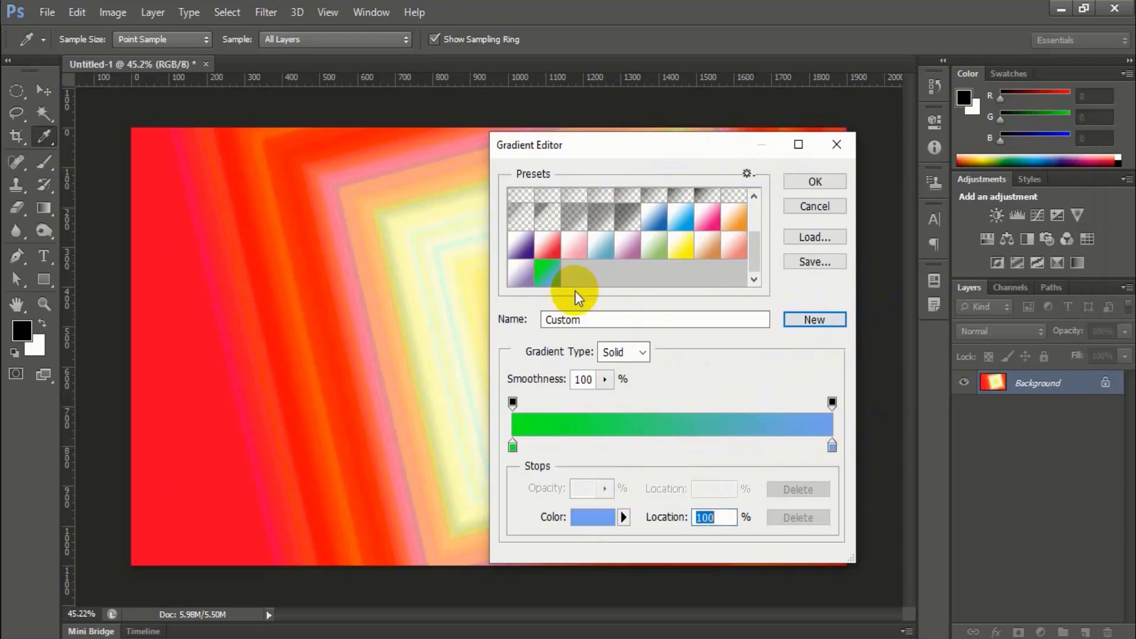
{"action": "left_click", "coordinate": [822, 183]}
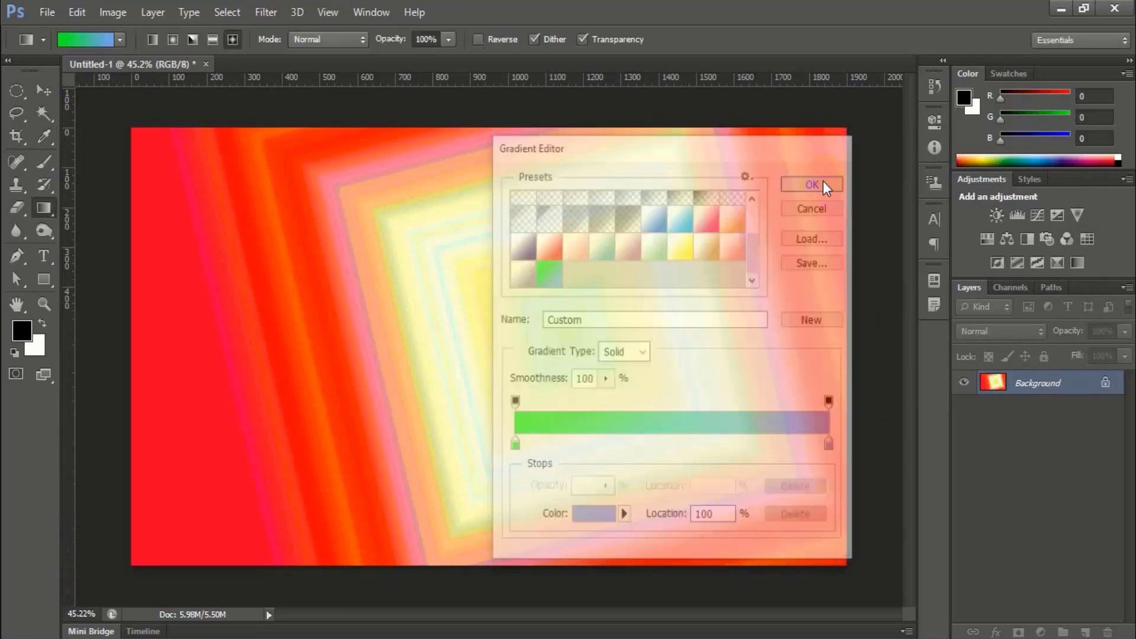
{"action": "left_click_drag", "start_coordinate": [291, 251], "coordinate": [781, 464]}
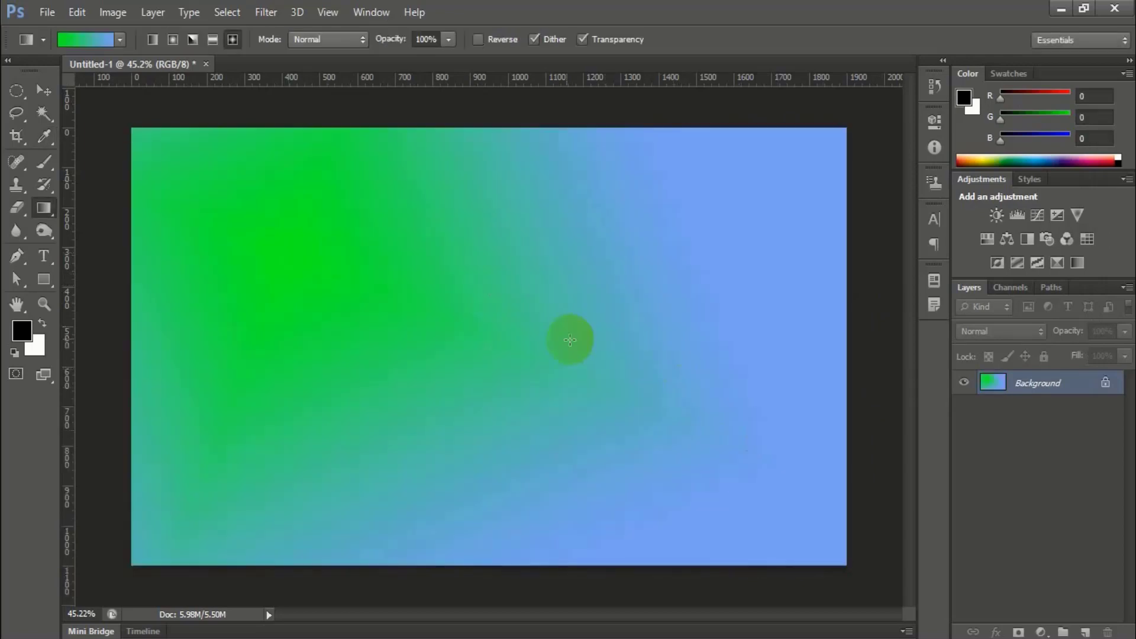
{"action": "left_click_drag", "start_coordinate": [570, 339], "coordinate": [662, 423]}
{"action": "left_click_drag", "start_coordinate": [379, 350], "coordinate": [623, 490]}
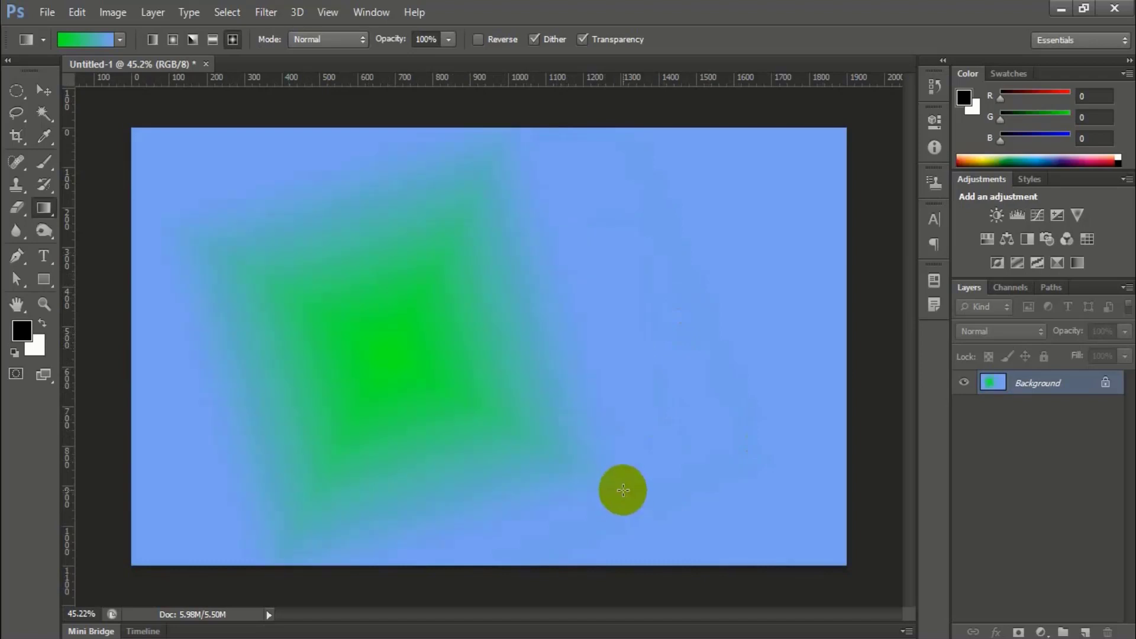
{"action": "left_click_drag", "start_coordinate": [392, 323], "coordinate": [392, 323]}
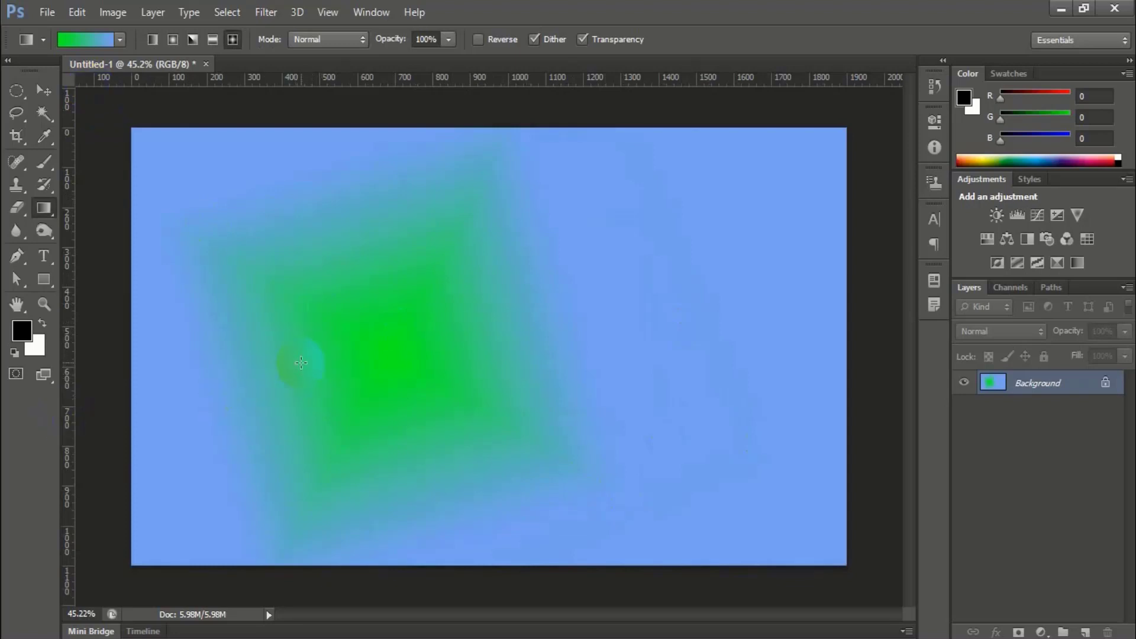
Fill the Background with white and add a new empty layer above it.
{"action": "key", "text": "ctrl+BackSpace"}
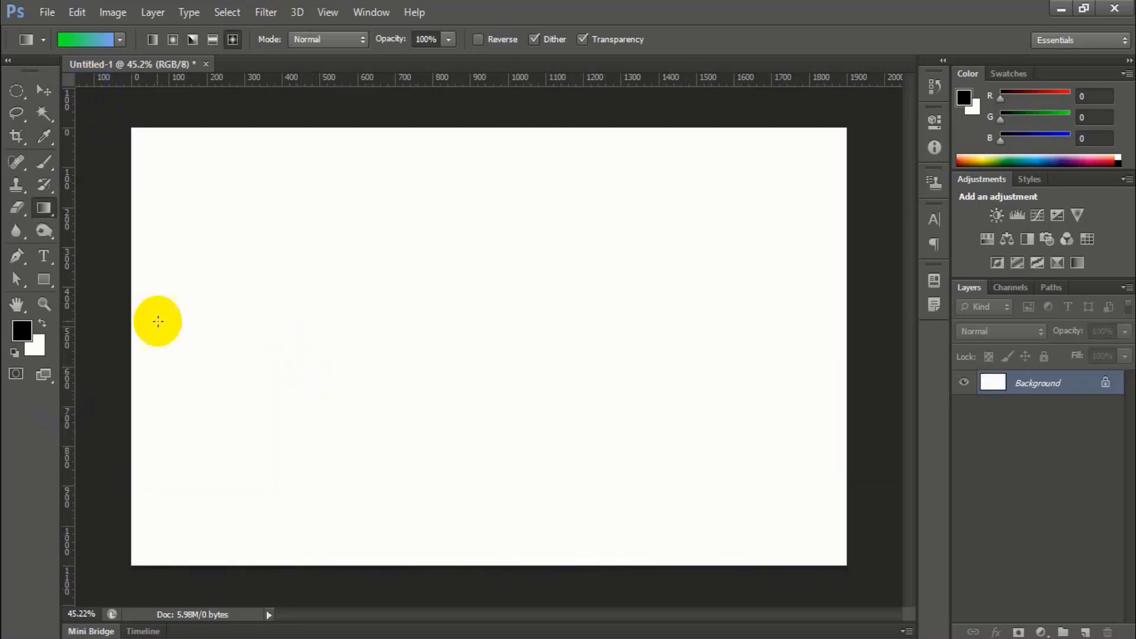
{"action": "left_click", "coordinate": [1084, 630]}
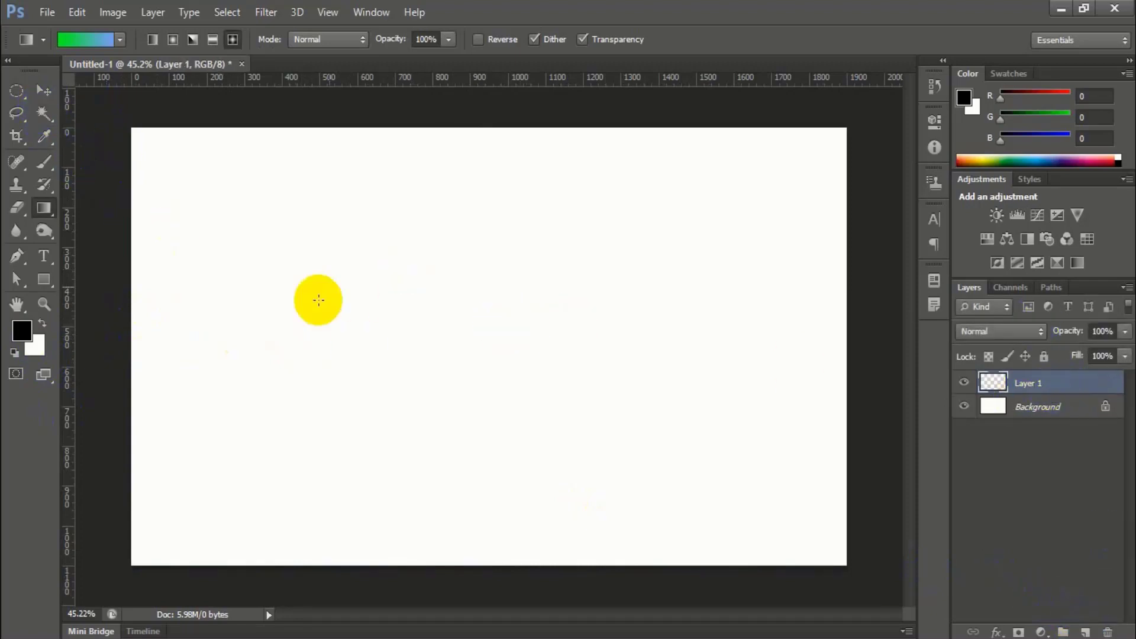
{"action": "left_click", "coordinate": [48, 90]}
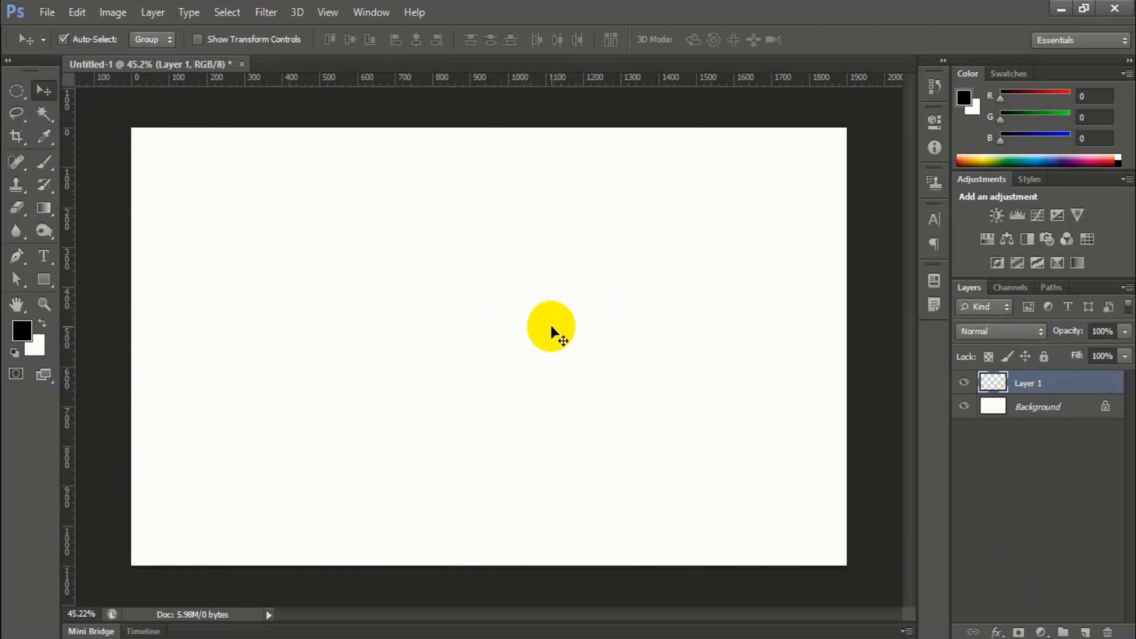
{"action": "left_click", "coordinate": [41, 209]}
{"action": "left_click", "coordinate": [119, 207]}
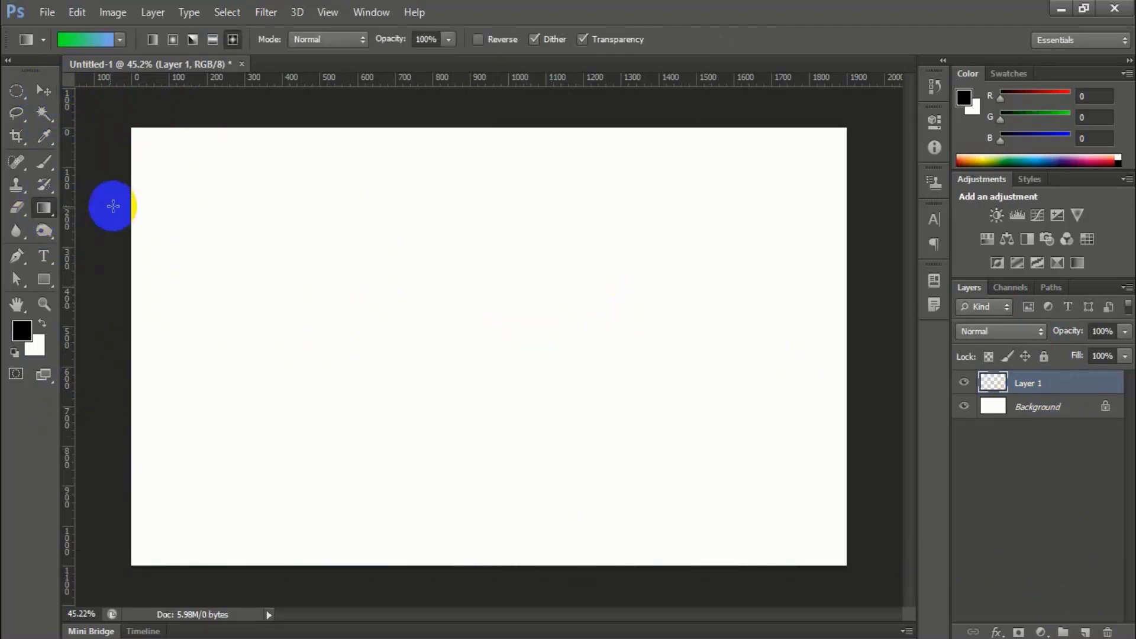
{"action": "left_click", "coordinate": [39, 91]}
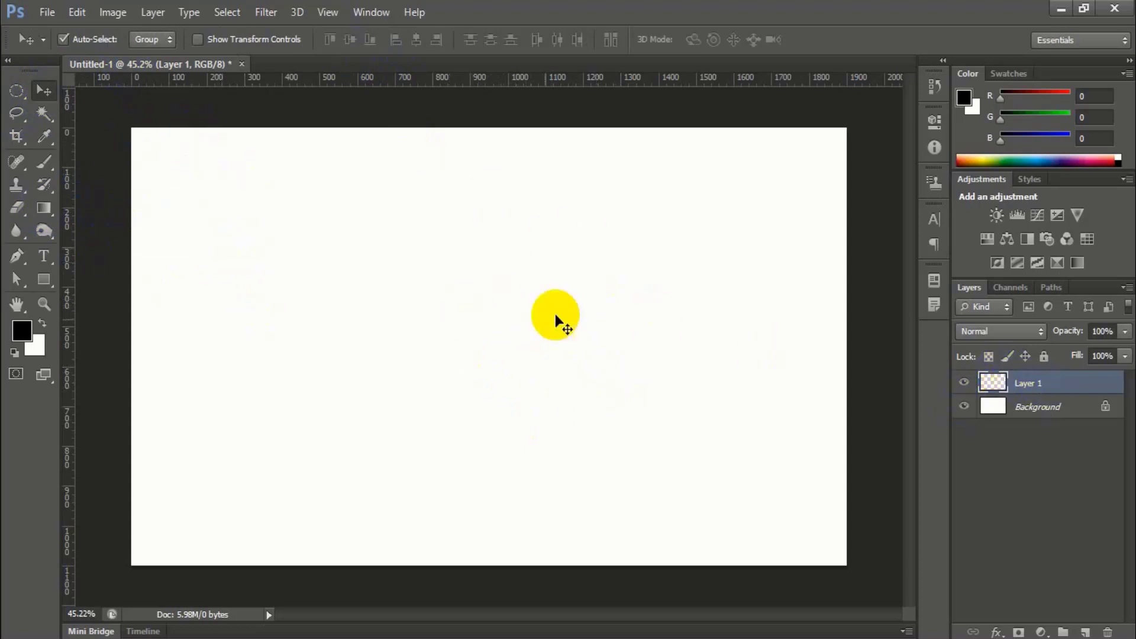
{"action": "left_click", "coordinate": [18, 333]}
{"action": "key", "text": "d"}
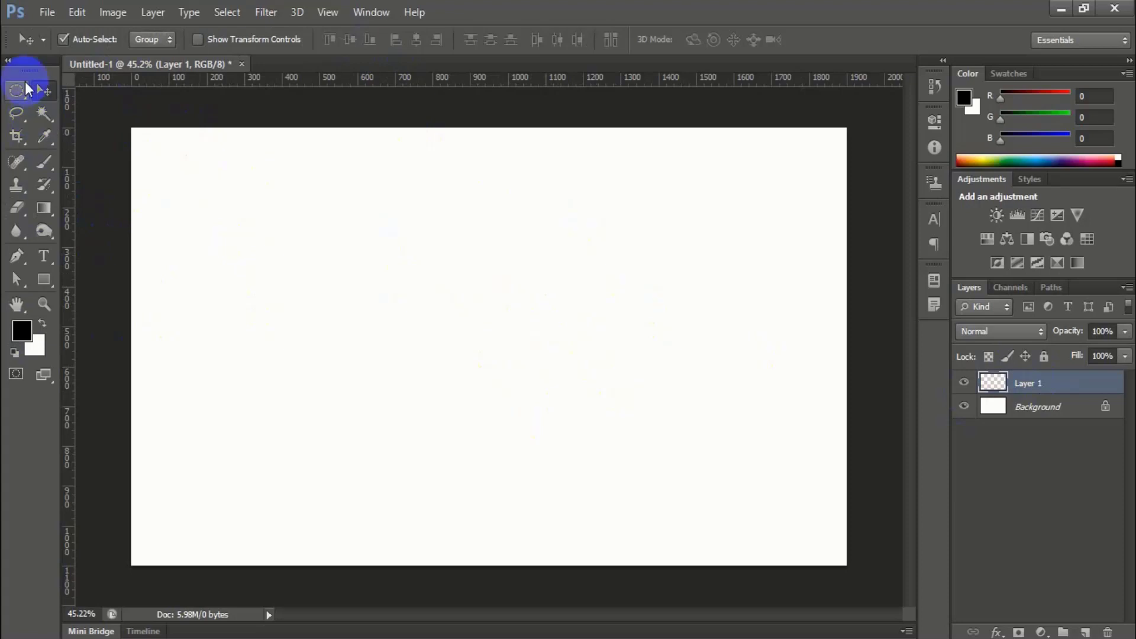
Select a rectangular area about 1040 by 680 px on the new layer and fill it with black.
{"action": "left_click", "coordinate": [16, 92]}
{"action": "left_click", "coordinate": [81, 90]}
{"action": "left_click_drag", "start_coordinate": [230, 191], "coordinate": [618, 466]}
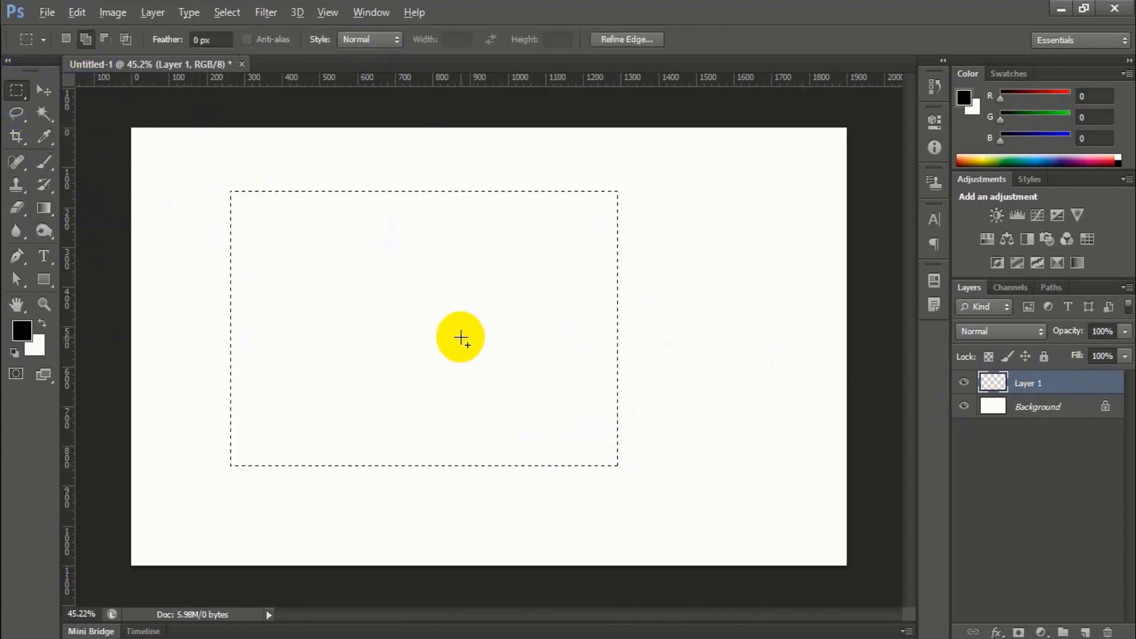
{"action": "key", "text": "alt+BackSpace"}
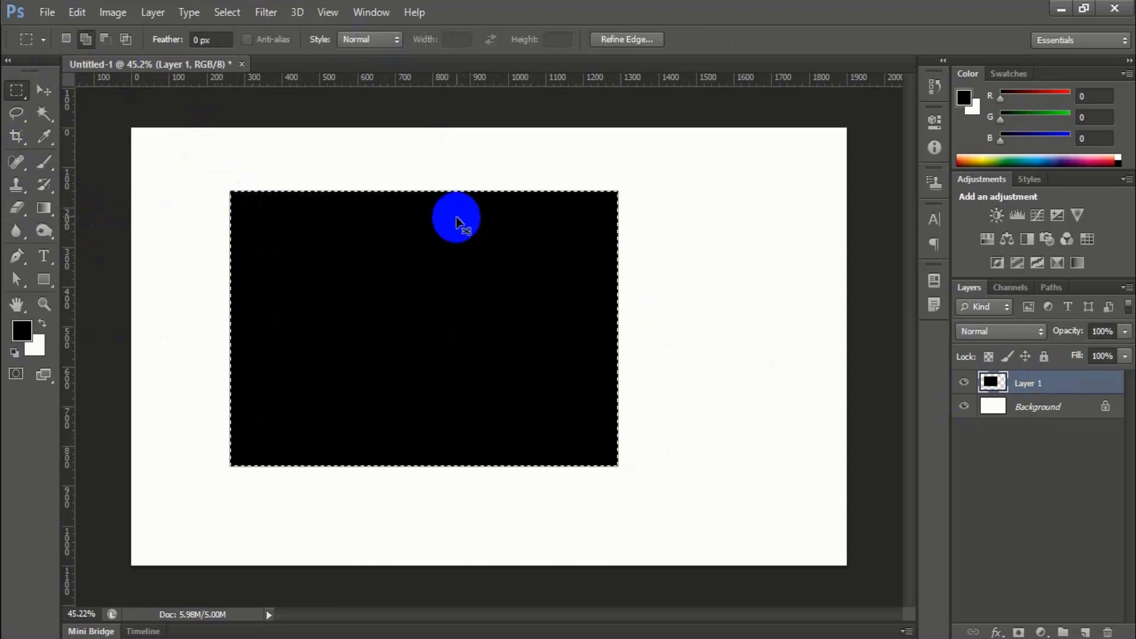
Clear the selection and move the black rectangle to about the center of the canvas.
{"action": "left_click", "coordinate": [44, 90]}
{"action": "left_click_drag", "start_coordinate": [419, 292], "coordinate": [515, 299]}
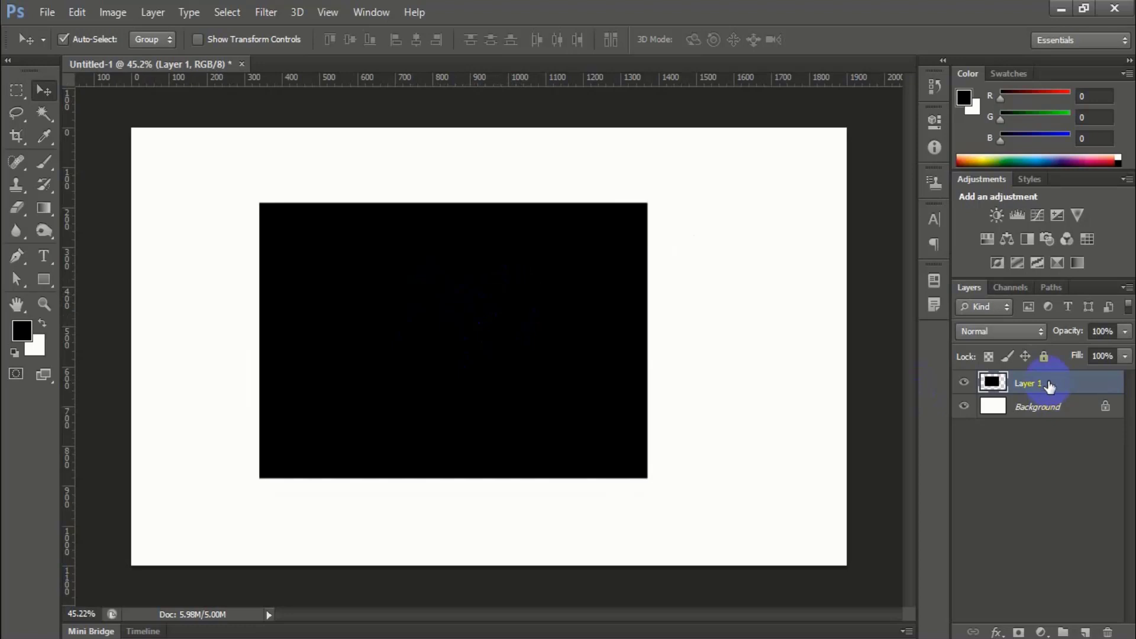
{"action": "left_click_drag", "start_coordinate": [565, 361], "coordinate": [595, 360]}
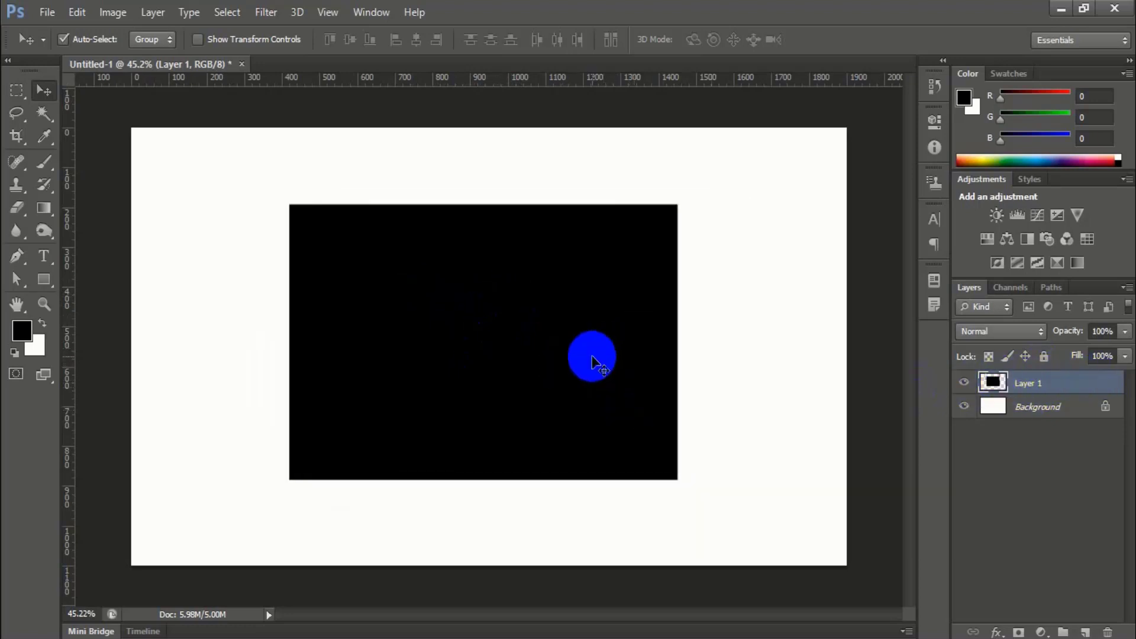
Open the blending options of the black rectangle's layer and enable a Gradient Overlay.
{"action": "right_click", "coordinate": [1054, 372]}
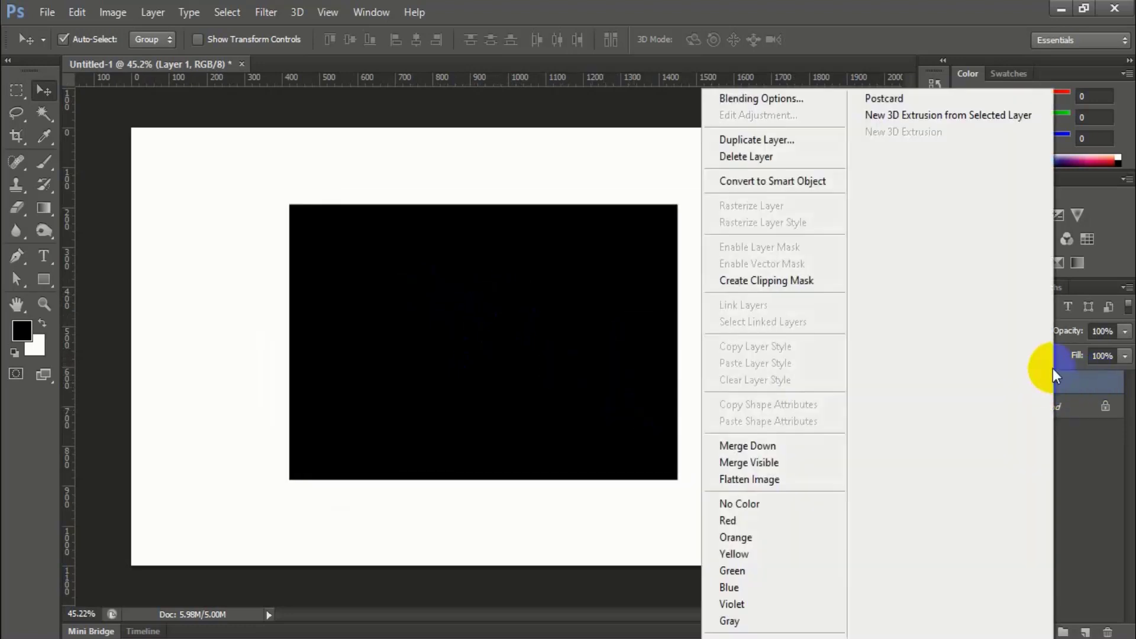
{"action": "left_click", "coordinate": [764, 98]}
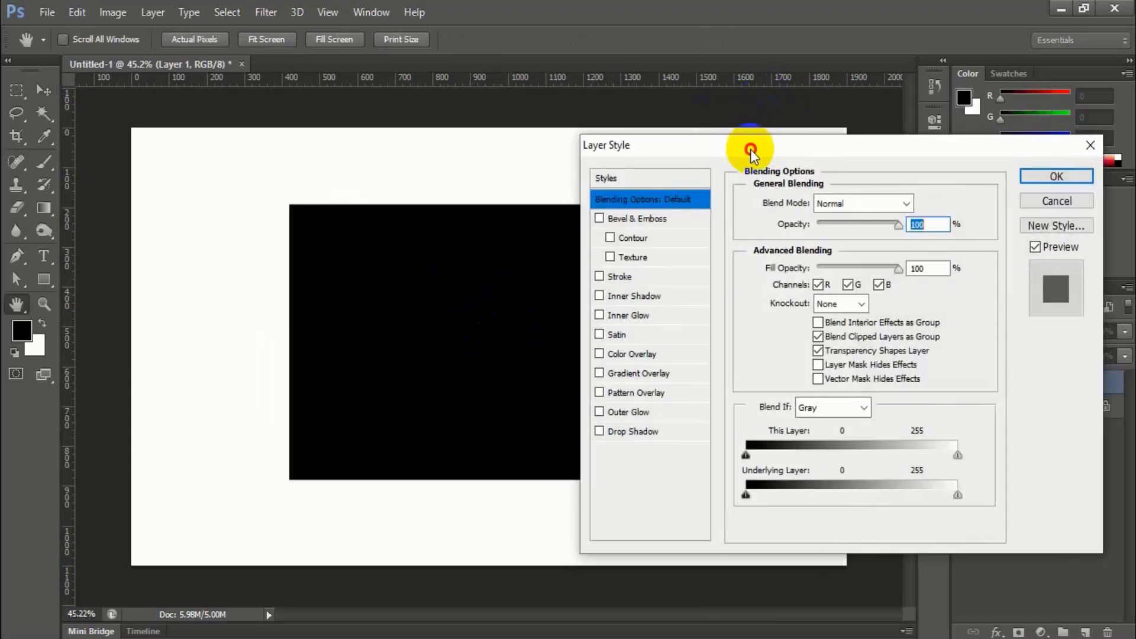
{"action": "left_click_drag", "start_coordinate": [750, 149], "coordinate": [837, 109]}
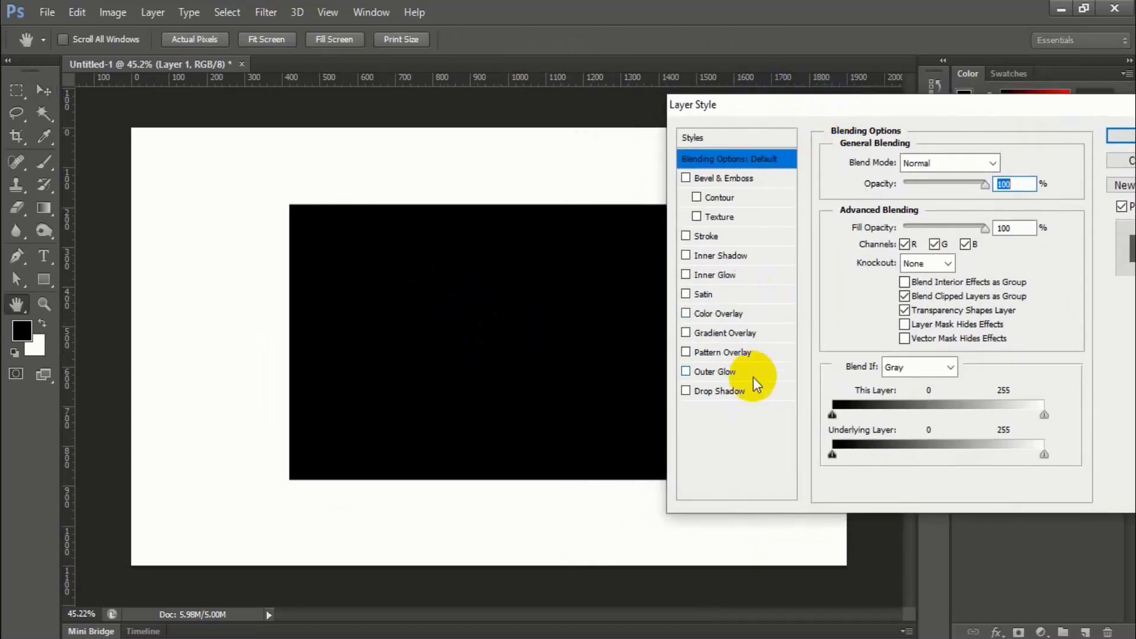
{"action": "left_click", "coordinate": [714, 334]}
{"action": "left_click_drag", "start_coordinate": [764, 108], "coordinate": [820, 120]}
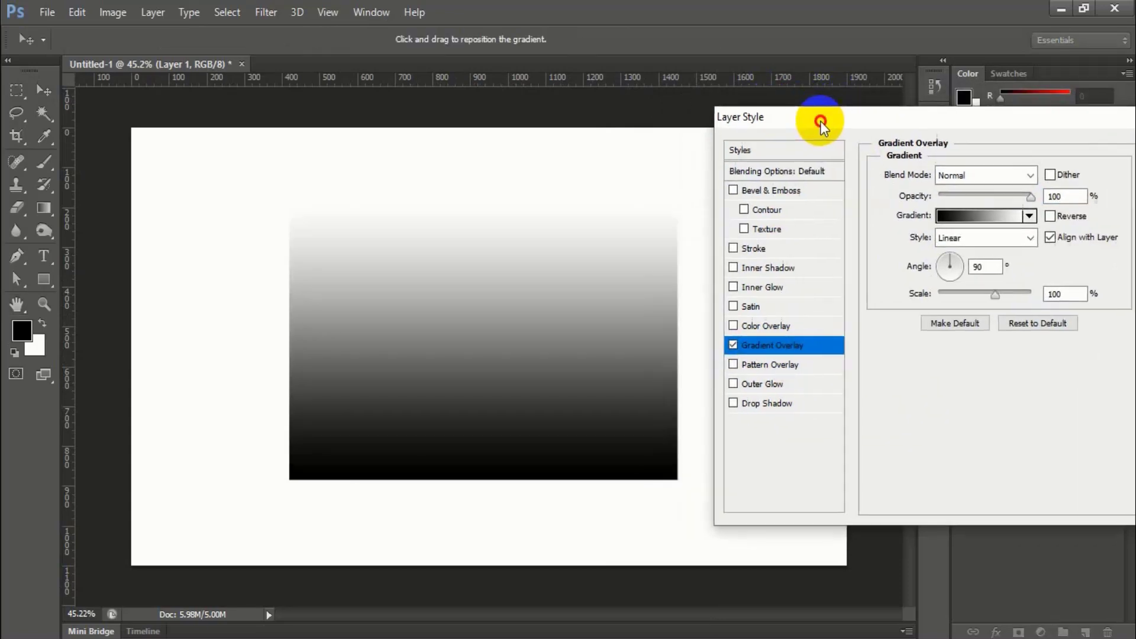
Apply the saved green-to-blue custom preset to the Gradient Overlay.
{"action": "left_click", "coordinate": [961, 216]}
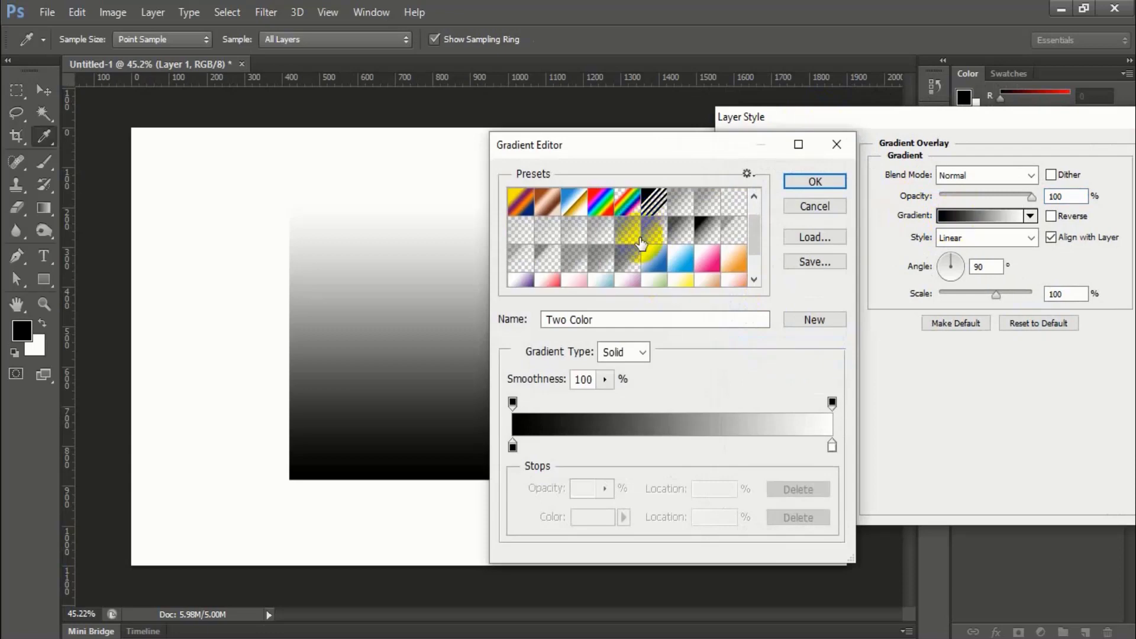
{"action": "scroll", "coordinate": [666, 261], "scroll_direction": "up", "scroll_amount": 3}
{"action": "scroll", "coordinate": [666, 261], "scroll_direction": "down", "scroll_amount": 3}
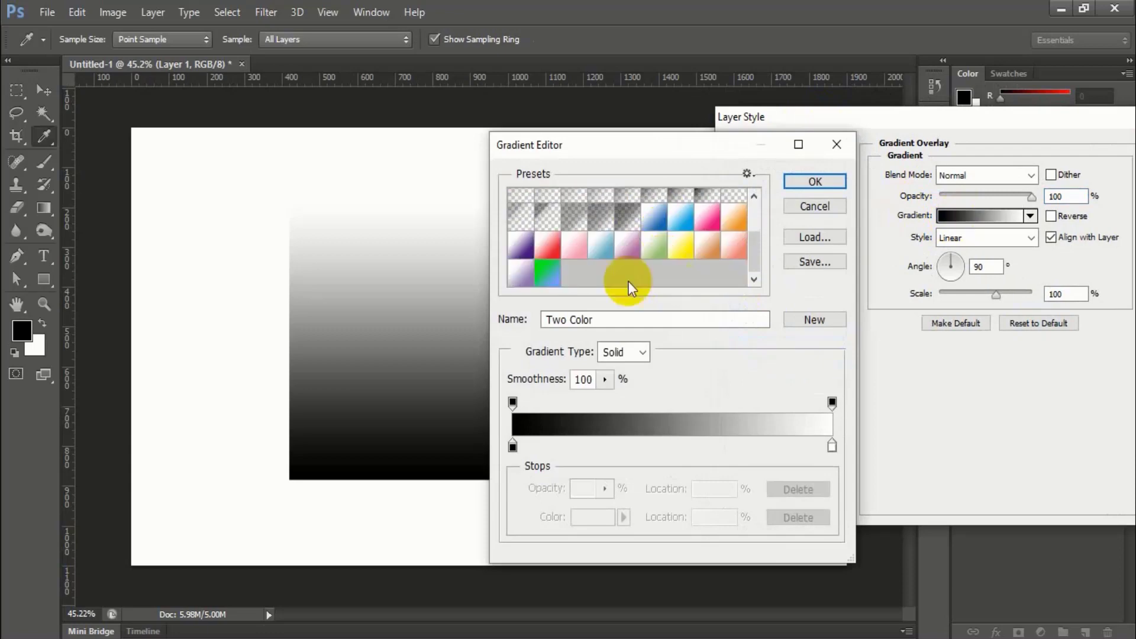
{"action": "left_click", "coordinate": [547, 275]}
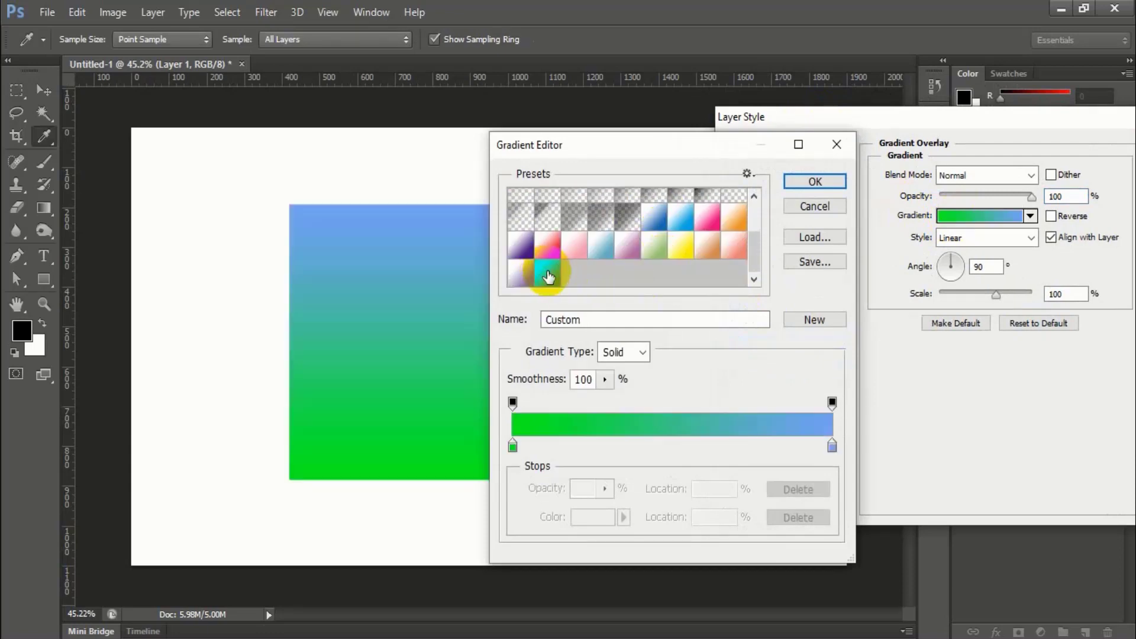
{"action": "left_click", "coordinate": [828, 181]}
Set the Gradient Overlay's angle to 125° and its style to Radial.
{"action": "left_click_drag", "start_coordinate": [871, 120], "coordinate": [745, 132]}
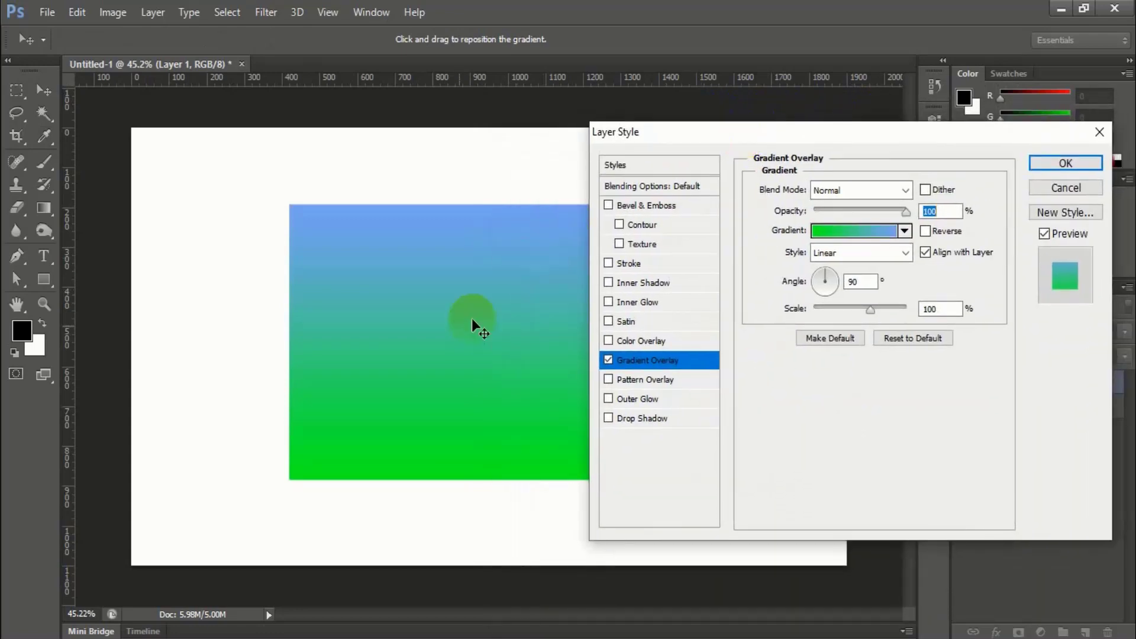
{"action": "mouse_move", "coordinate": [836, 284]}
{"action": "left_mouse_down"}
{"action": "mouse_move", "coordinate": [821, 292]}
{"action": "mouse_move", "coordinate": [819, 279]}
{"action": "mouse_move", "coordinate": [834, 278]}
{"action": "left_mouse_up"}
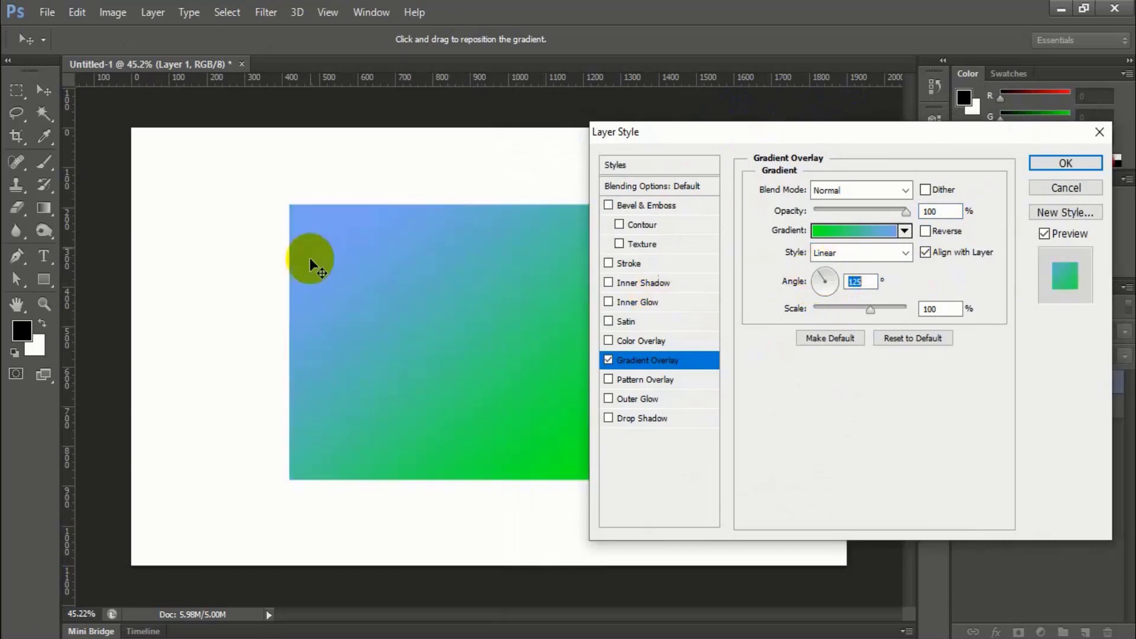
{"action": "left_click", "coordinate": [900, 252]}
{"action": "left_click", "coordinate": [850, 271]}
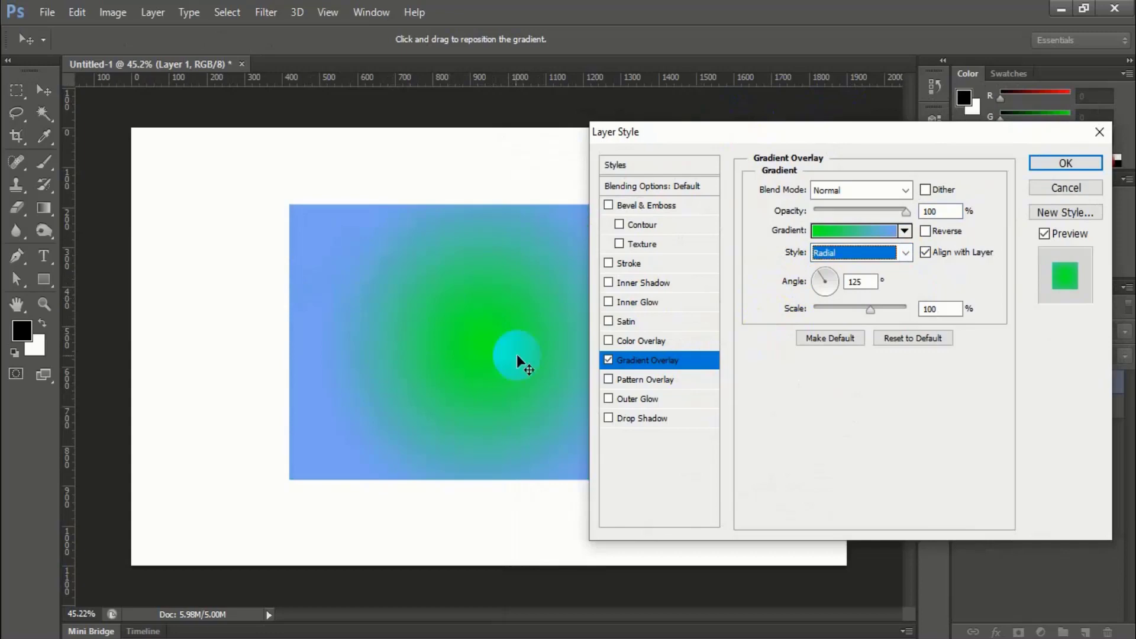
Change the Gradient Overlay's style to Reflected and reposition the gradient inside the rectangle.
{"action": "left_click", "coordinate": [905, 253]}
{"action": "left_click", "coordinate": [852, 314]}
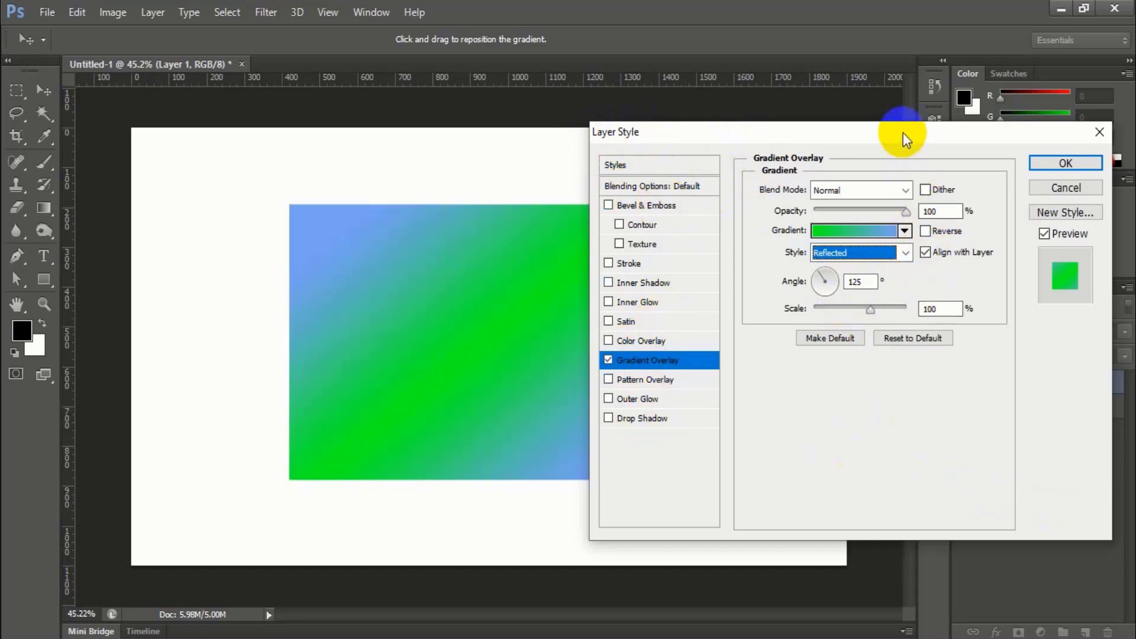
{"action": "left_click_drag", "start_coordinate": [903, 132], "coordinate": [751, 328]}
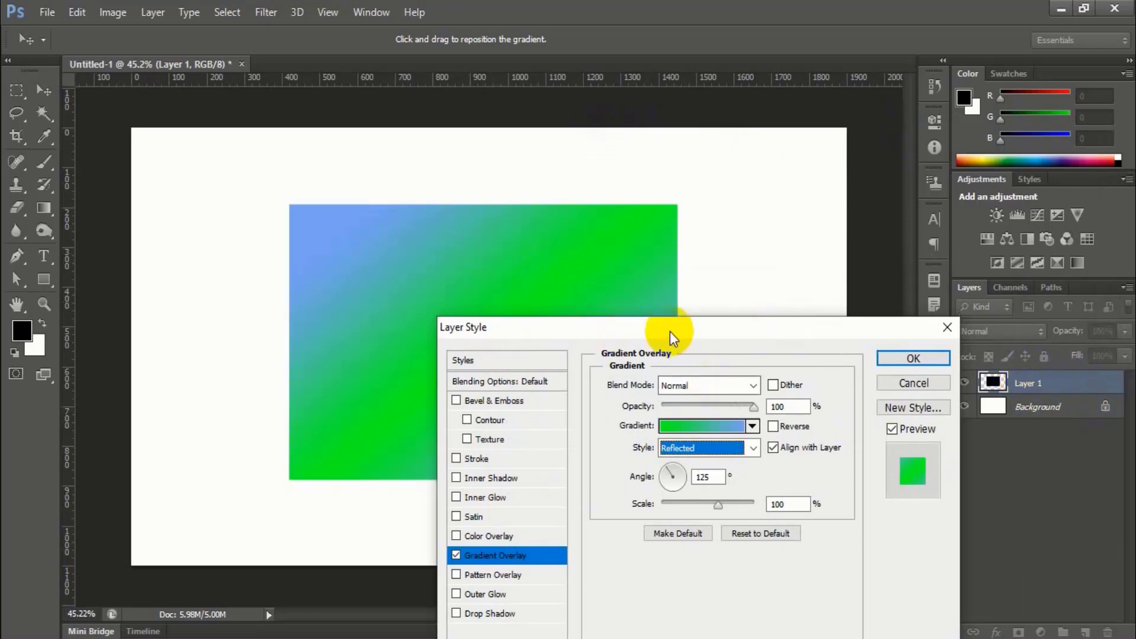
{"action": "left_click_drag", "start_coordinate": [654, 329], "coordinate": [775, 138]}
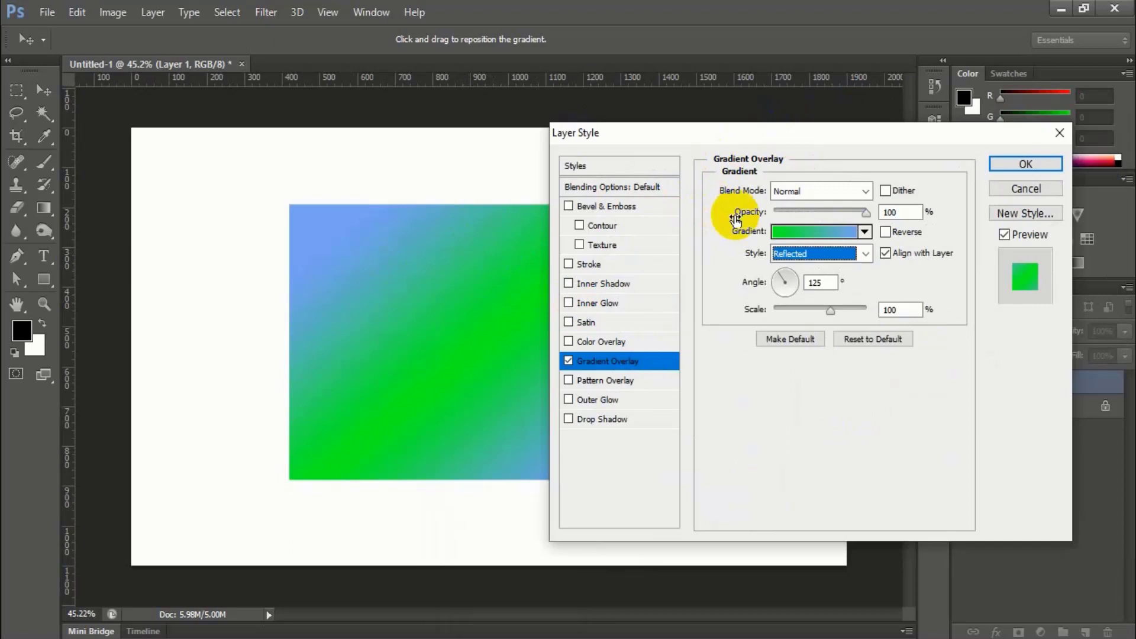
{"action": "left_click_drag", "start_coordinate": [451, 375], "coordinate": [430, 335]}
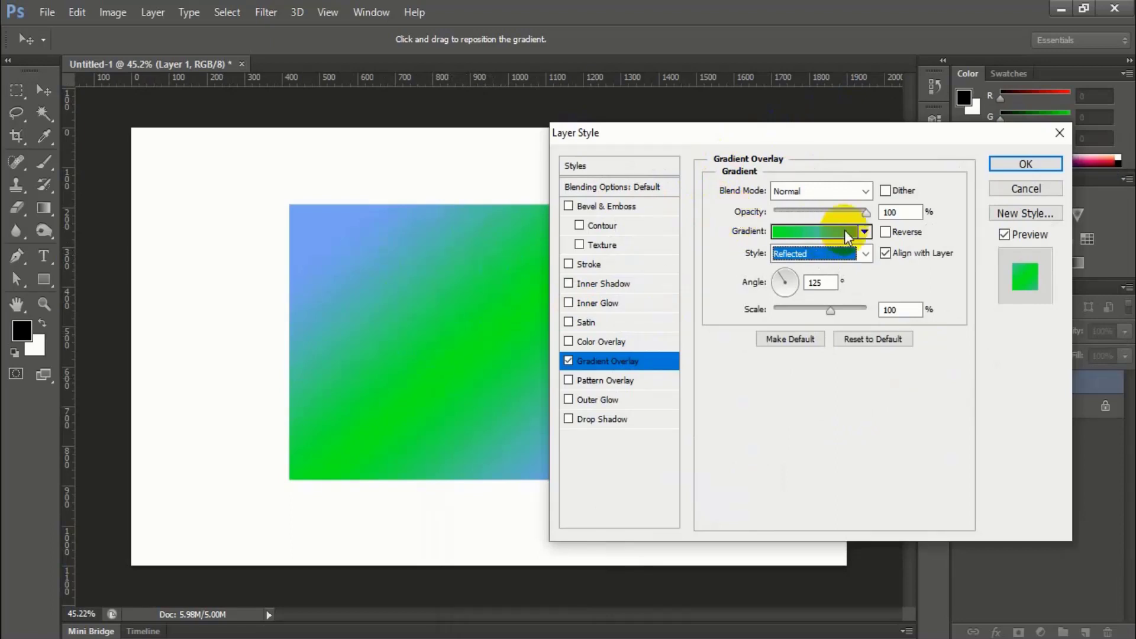
{"action": "left_click_drag", "start_coordinate": [873, 137], "coordinate": [809, 136]}
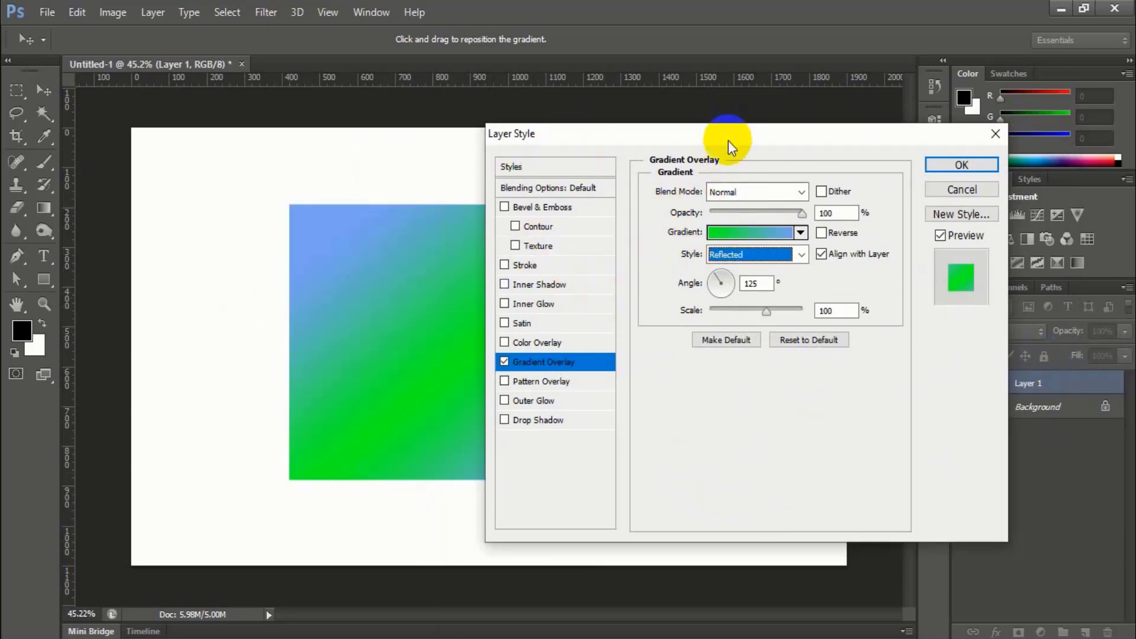
{"action": "left_click_drag", "start_coordinate": [728, 140], "coordinate": [680, 158]}
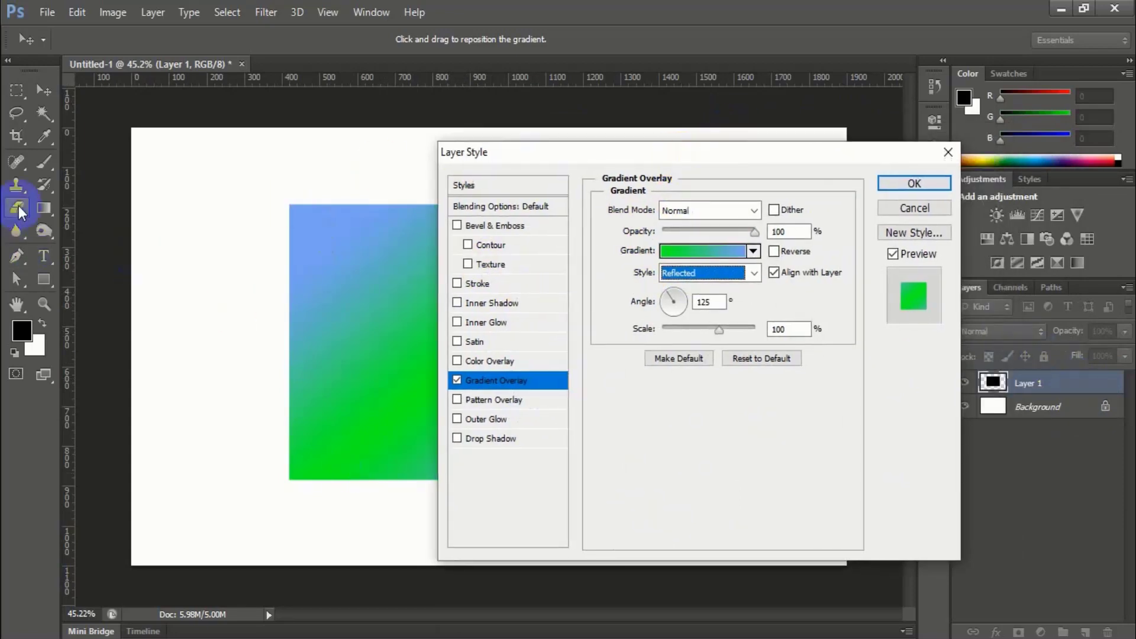
{"action": "left_click", "coordinate": [48, 207]}
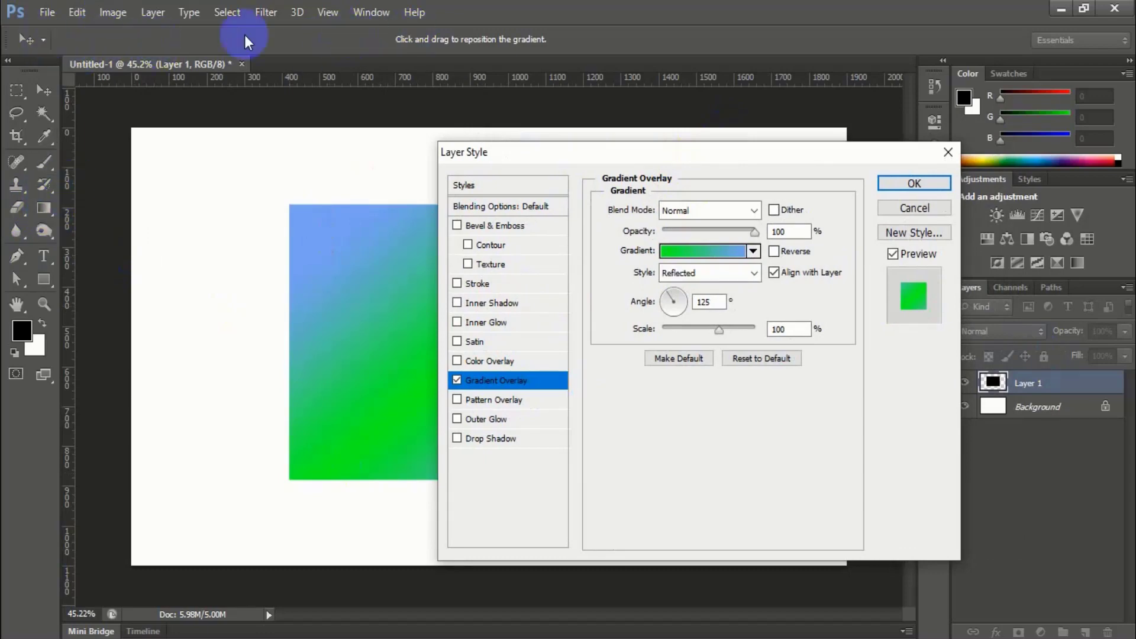
{"action": "left_click_drag", "start_coordinate": [663, 152], "coordinate": [822, 148]}
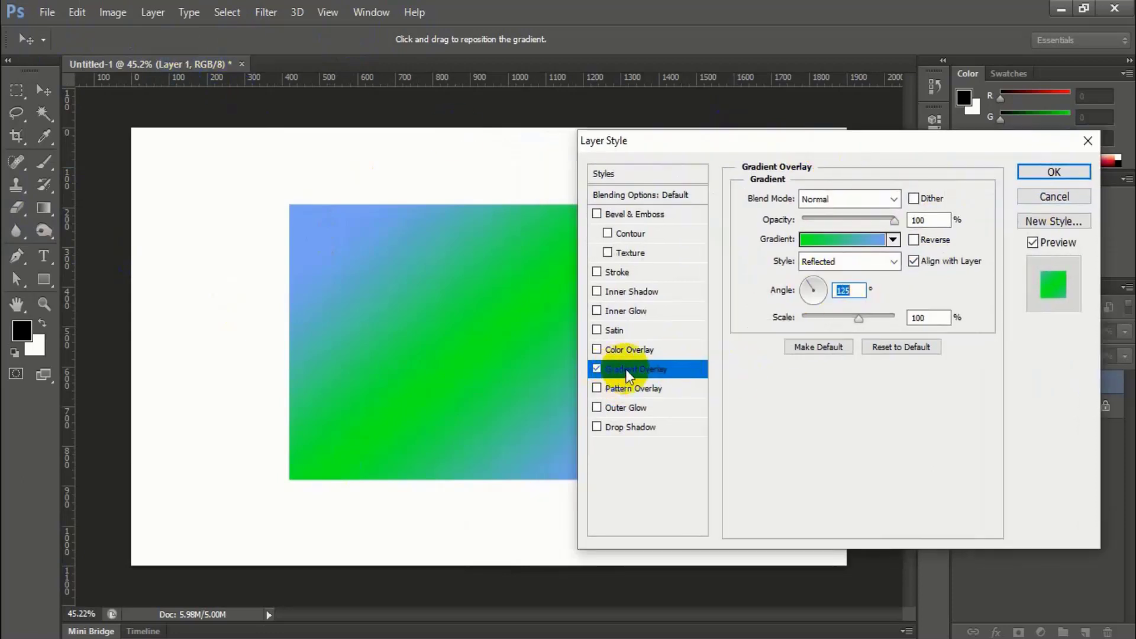
Toggle the Gradient Overlay off and on, and try a Drop Shadow before turning it off again.
{"action": "left_click", "coordinate": [597, 368]}
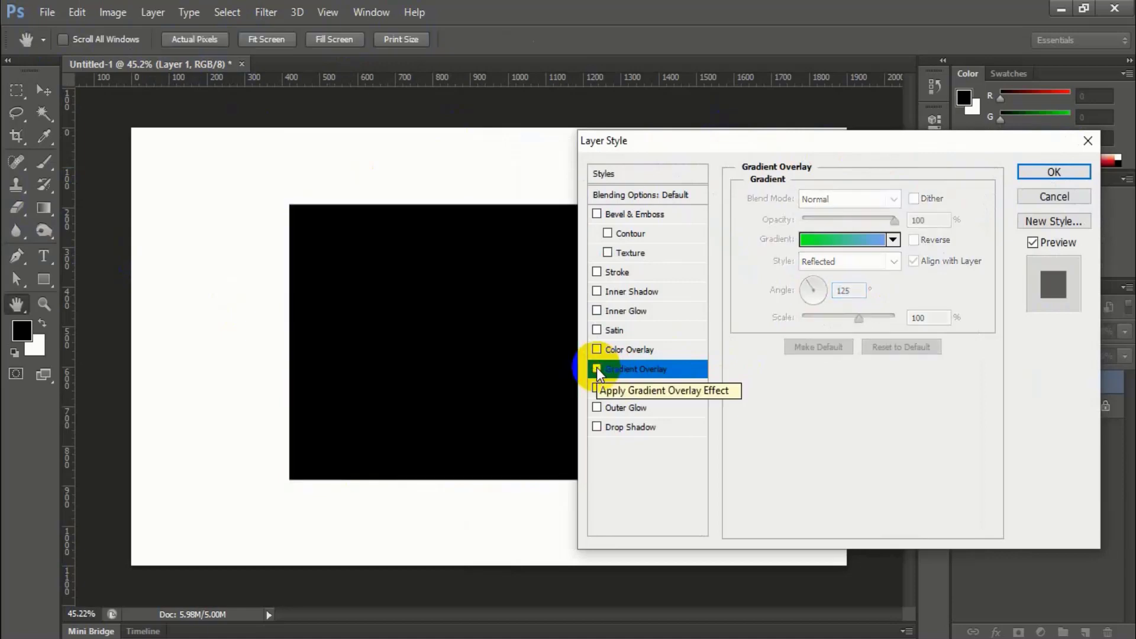
{"action": "left_click", "coordinate": [597, 368]}
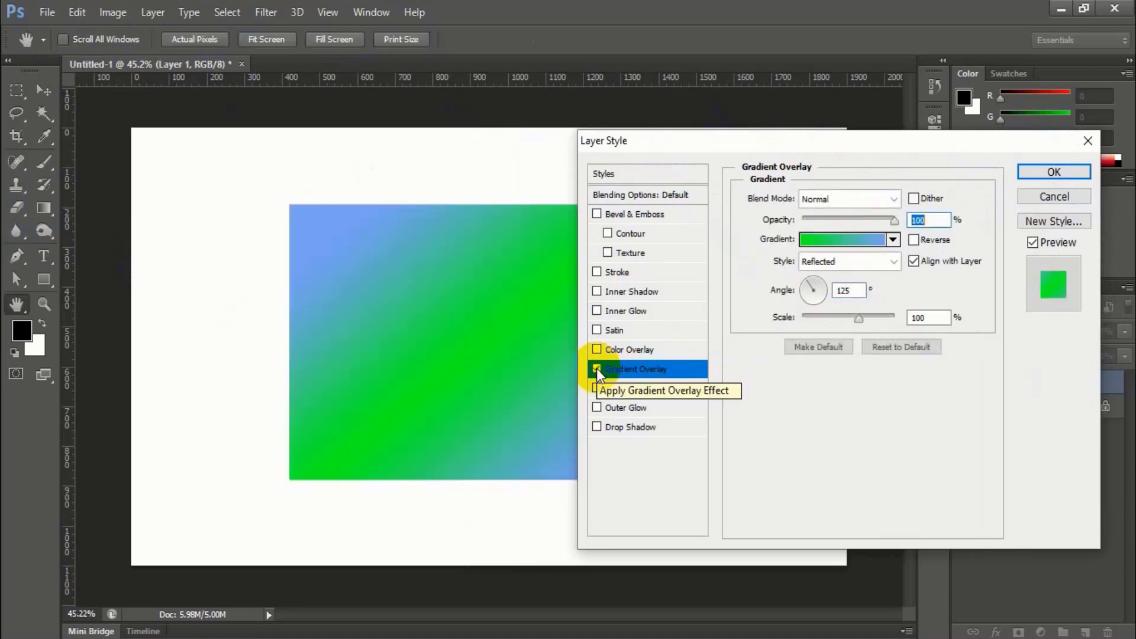
{"action": "left_click", "coordinate": [624, 427]}
{"action": "left_click", "coordinate": [596, 426]}
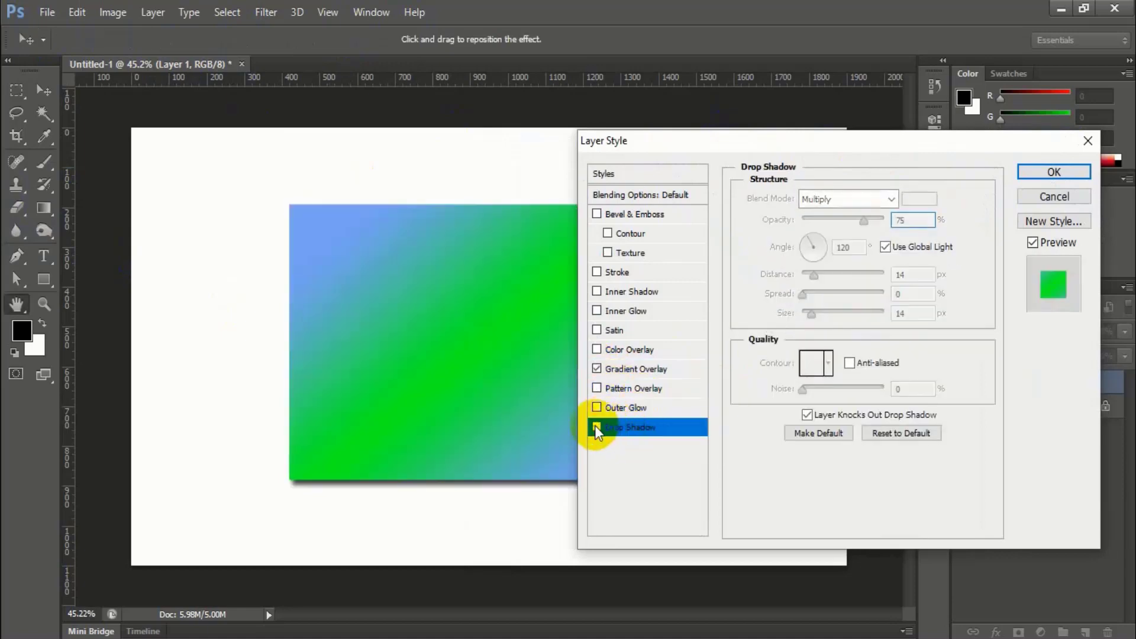
{"action": "left_click", "coordinate": [627, 370]}
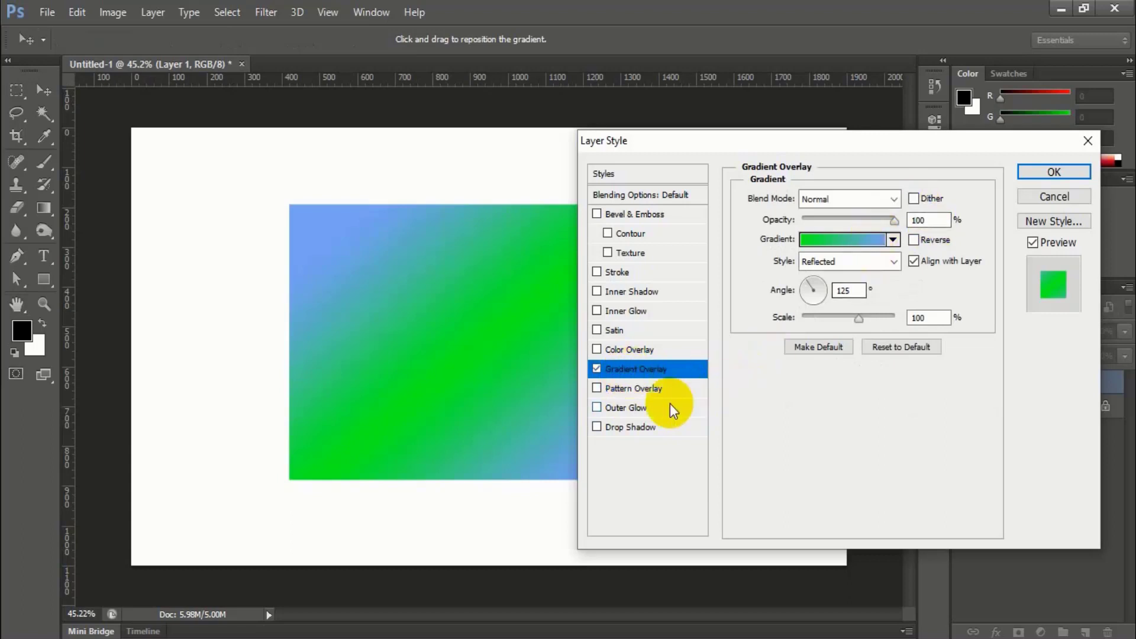
Enable a Drop Shadow on the rectangle and compare it with the Gradient Overlay off and on.
{"action": "left_click", "coordinate": [628, 431]}
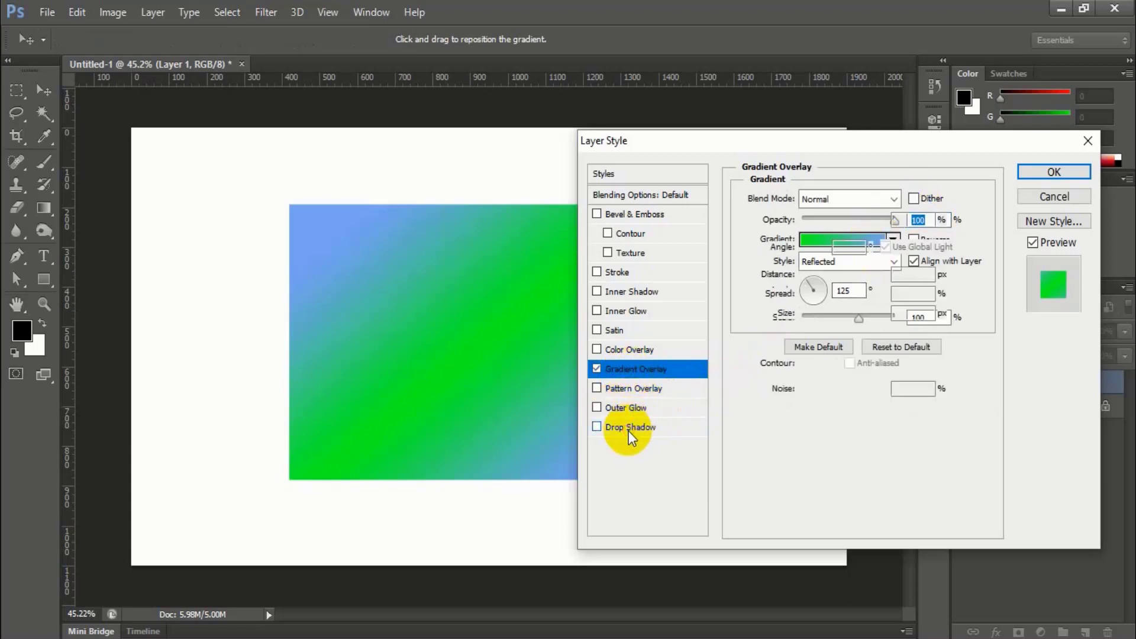
{"action": "left_click", "coordinate": [596, 370]}
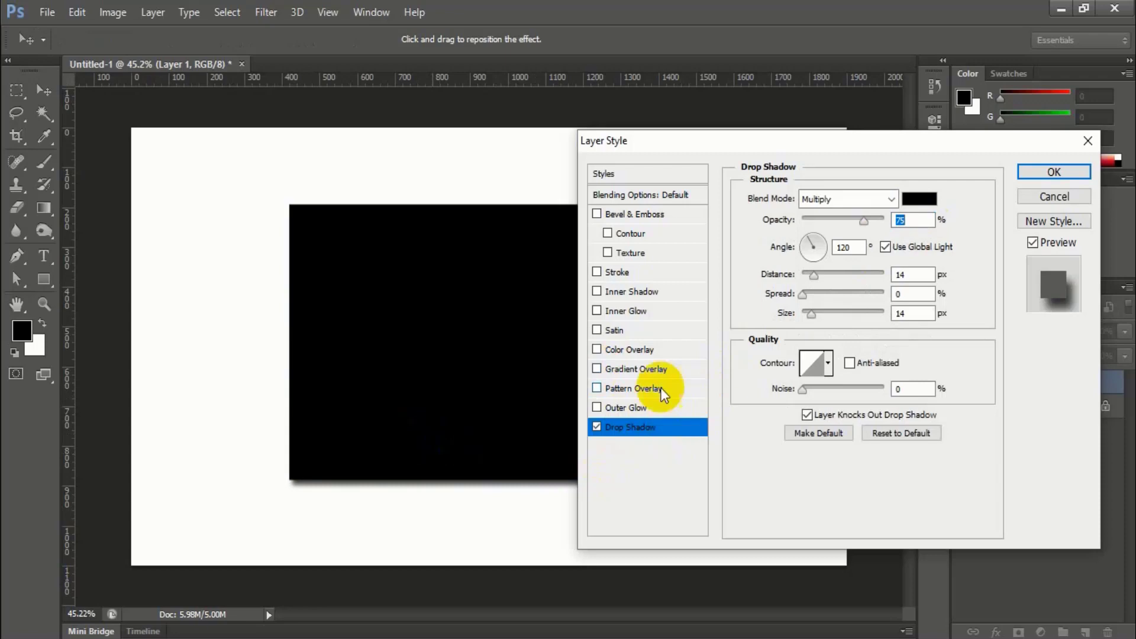
{"action": "left_click", "coordinate": [596, 370]}
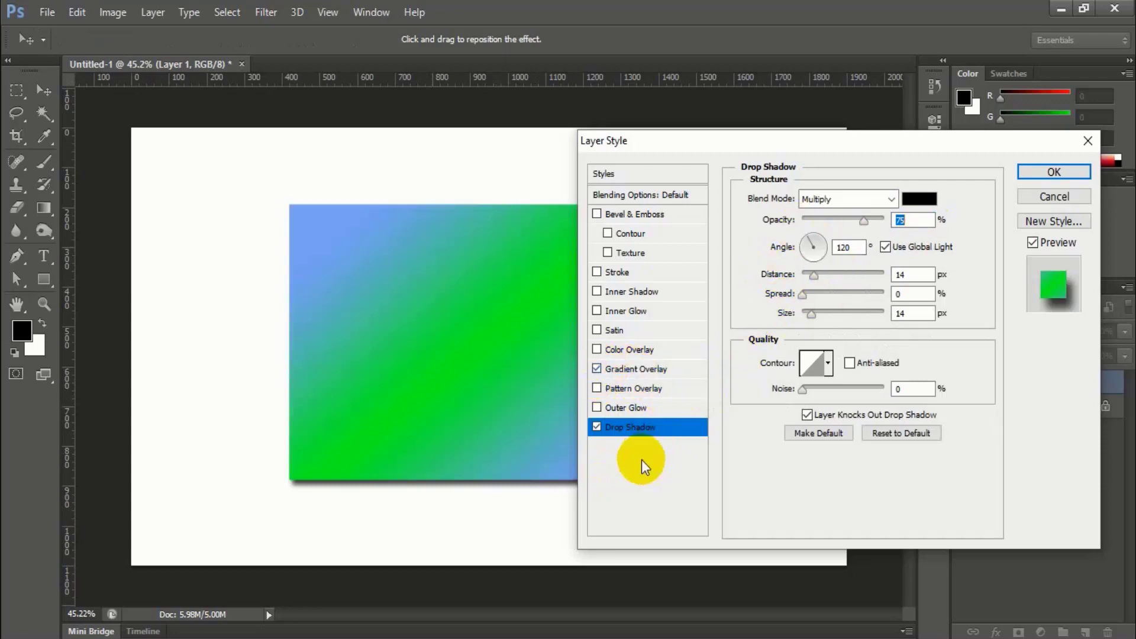
Turn off the rectangle's Drop Shadow and set the Gradient Overlay's scale to 97%.
{"action": "left_click", "coordinate": [630, 370]}
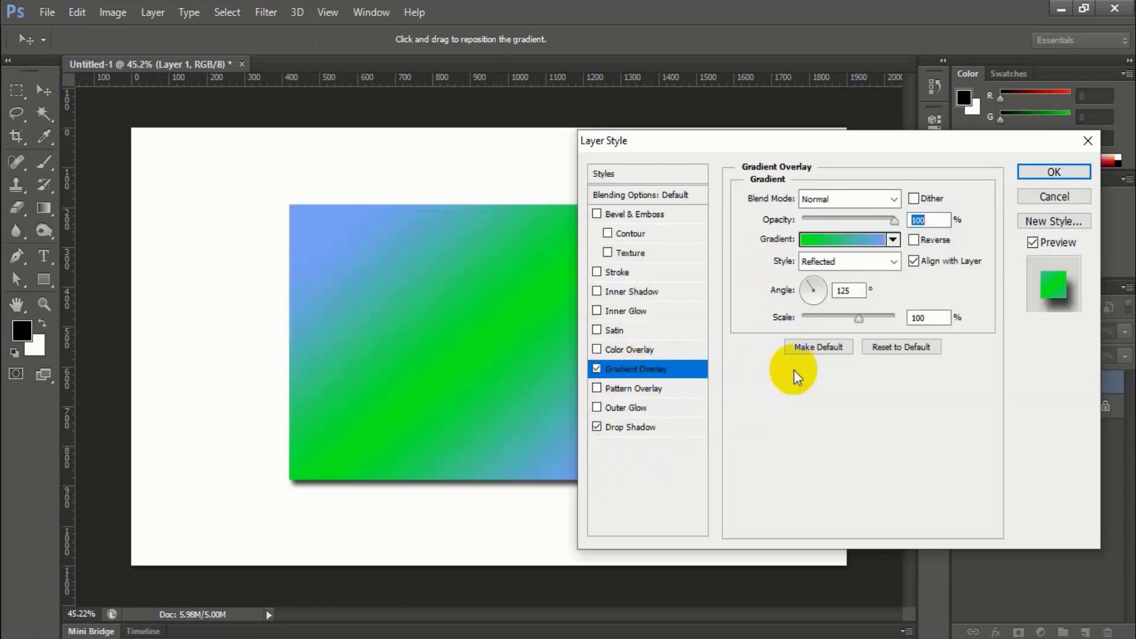
{"action": "left_click", "coordinate": [596, 426]}
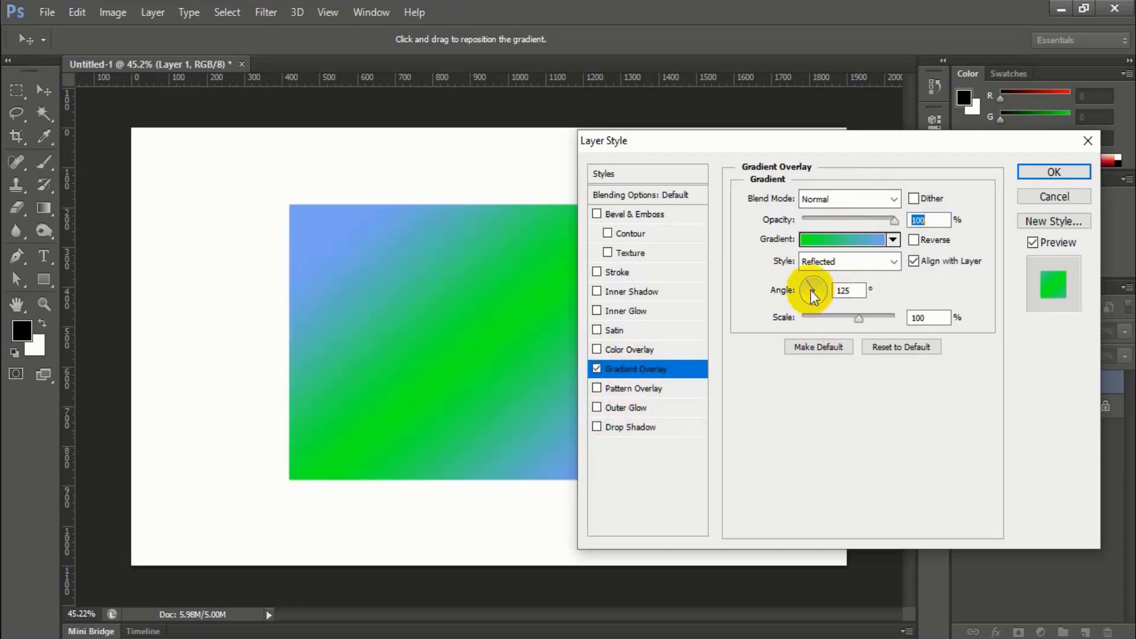
{"action": "mouse_move", "coordinate": [857, 319]}
{"action": "left_mouse_down"}
{"action": "mouse_move", "coordinate": [790, 319]}
{"action": "mouse_move", "coordinate": [856, 319]}
{"action": "left_mouse_up"}
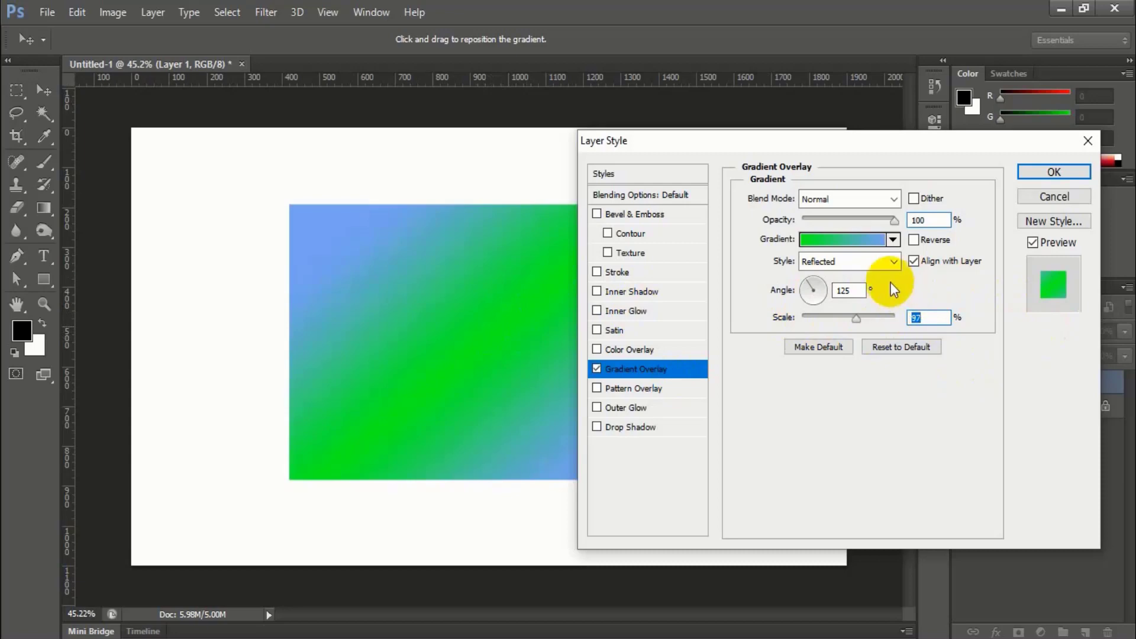
Toggle the Gradient Overlay's Reverse option on and off to compare the color order, leaving it off.
{"action": "left_click", "coordinate": [913, 240]}
{"action": "left_click", "coordinate": [914, 240]}
{"action": "left_click", "coordinate": [913, 240]}
{"action": "left_click", "coordinate": [913, 241]}
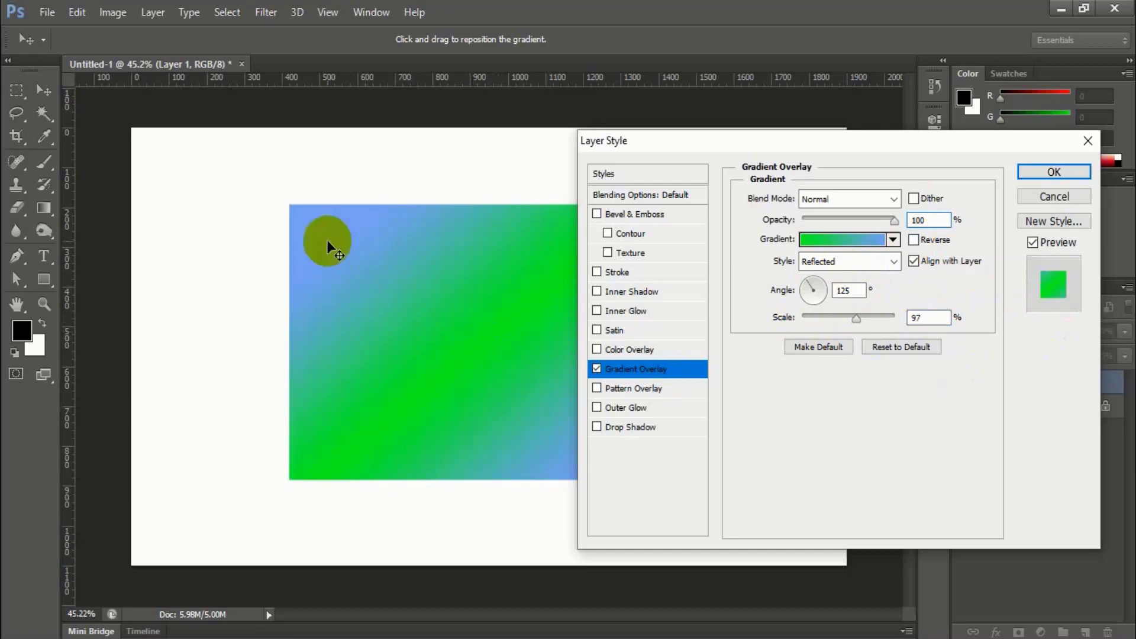
{"action": "left_click", "coordinate": [914, 240]}
{"action": "left_click", "coordinate": [915, 240]}
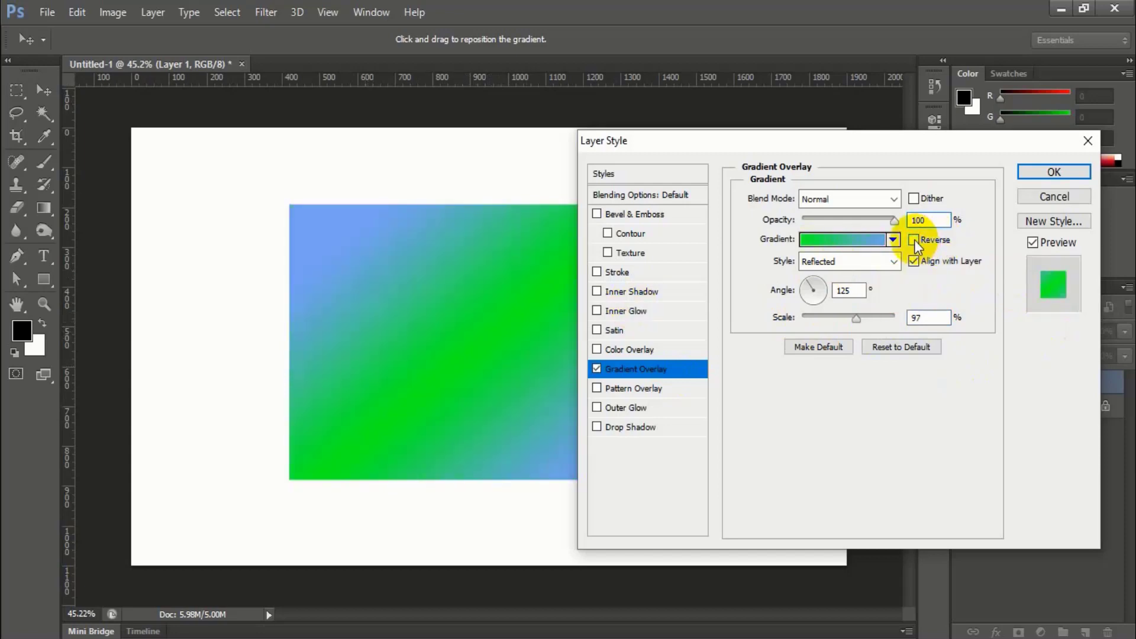
Review the Gradient Overlay's blend modes, keep Normal, and apply the layer style to the rectangle.
{"action": "left_click", "coordinate": [894, 198]}
{"action": "left_click", "coordinate": [957, 420]}
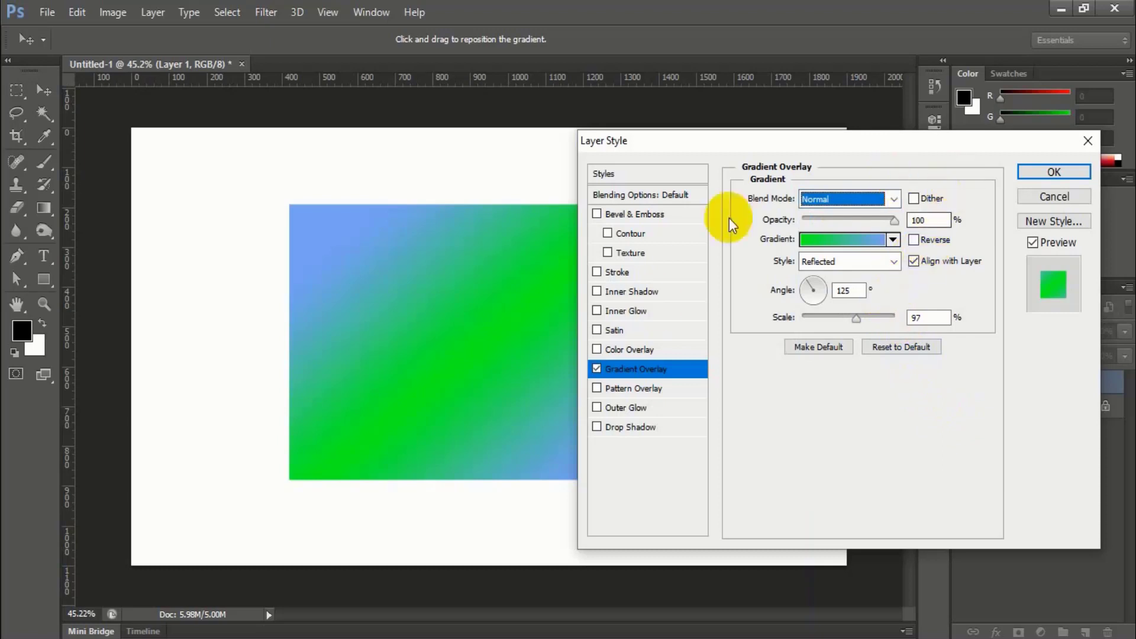
{"action": "left_click", "coordinate": [1063, 175]}
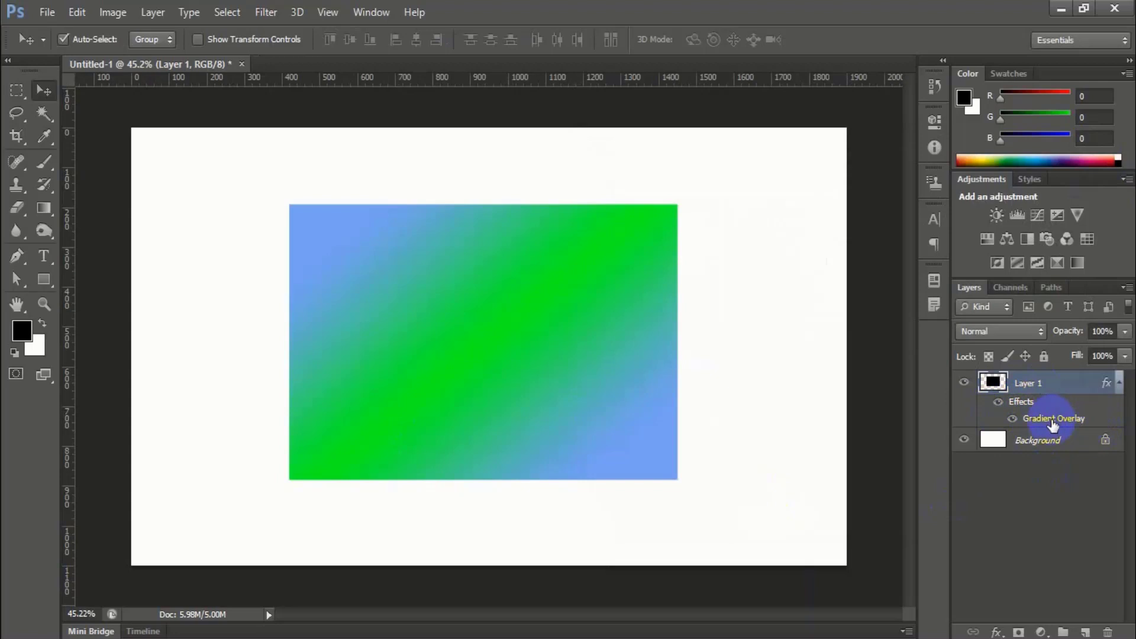
Toggle the visibility of Layer 1's effects to compare the rectangle with and without its gradient, leaving the effects hidden.
{"action": "left_click", "coordinate": [999, 403]}
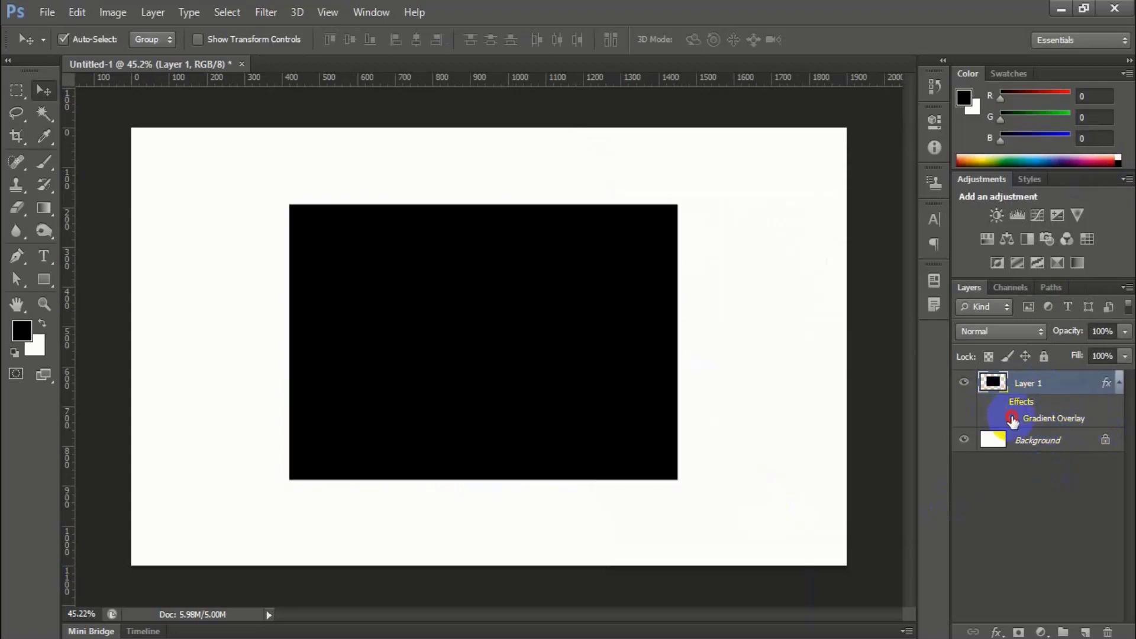
{"action": "left_click", "coordinate": [997, 403]}
{"action": "left_click", "coordinate": [998, 403]}
{"action": "left_click", "coordinate": [998, 404]}
{"action": "left_click", "coordinate": [998, 404]}
{"action": "left_click", "coordinate": [999, 403]}
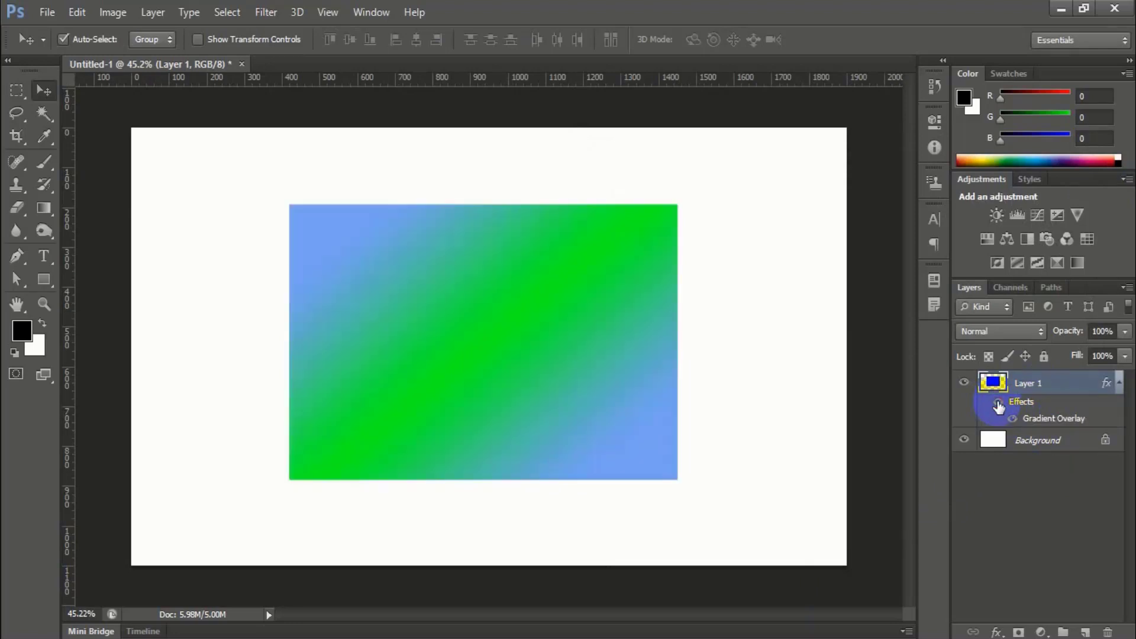
{"action": "left_click", "coordinate": [998, 403]}
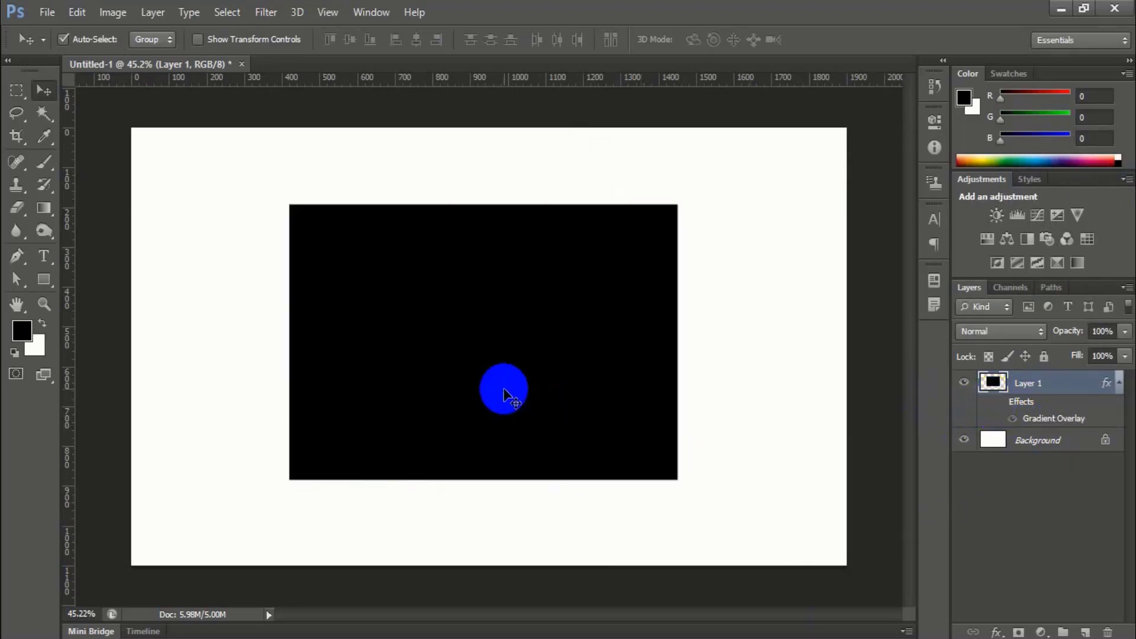
Move the black rectangle around the canvas and delete its layer.
{"action": "left_click_drag", "start_coordinate": [505, 392], "coordinate": [529, 409]}
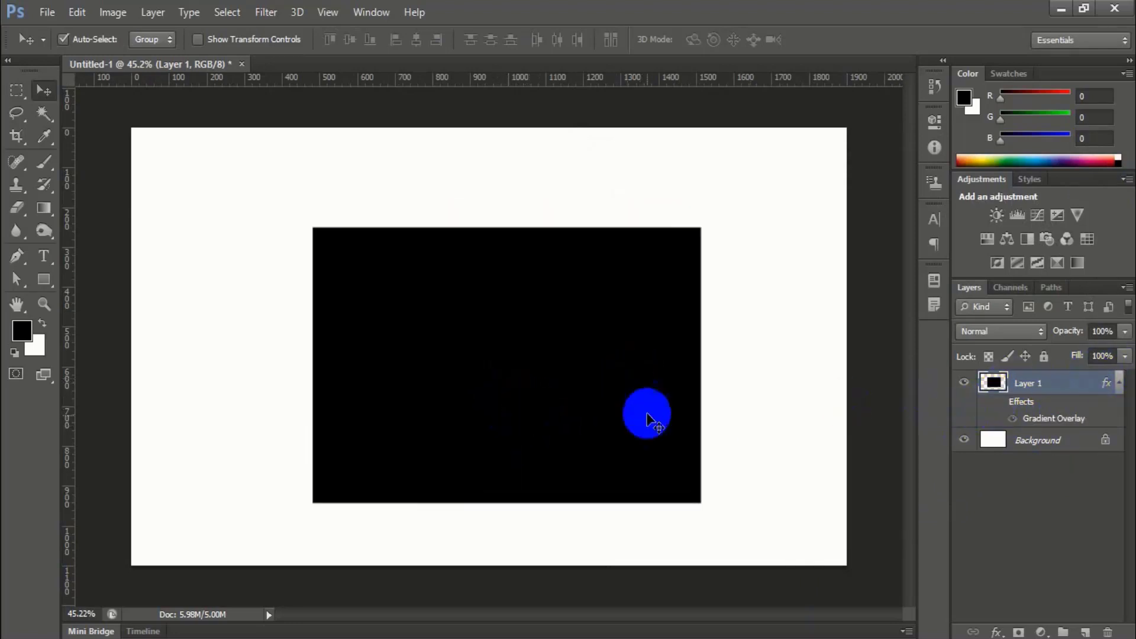
{"action": "left_click_drag", "start_coordinate": [647, 416], "coordinate": [621, 398]}
{"action": "key", "text": "Delete"}
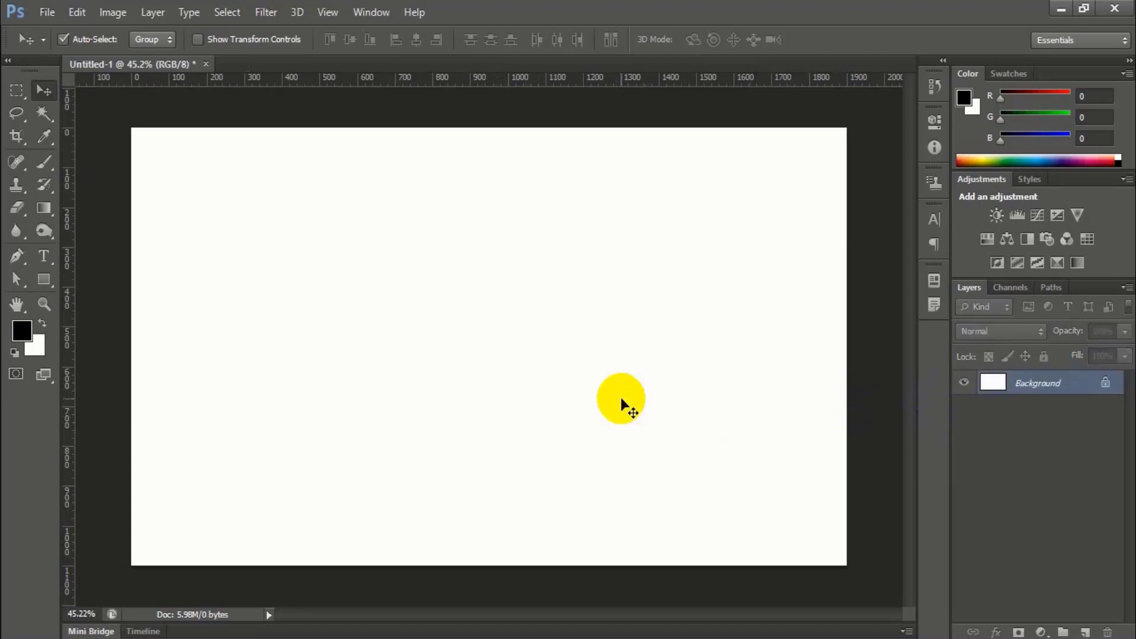